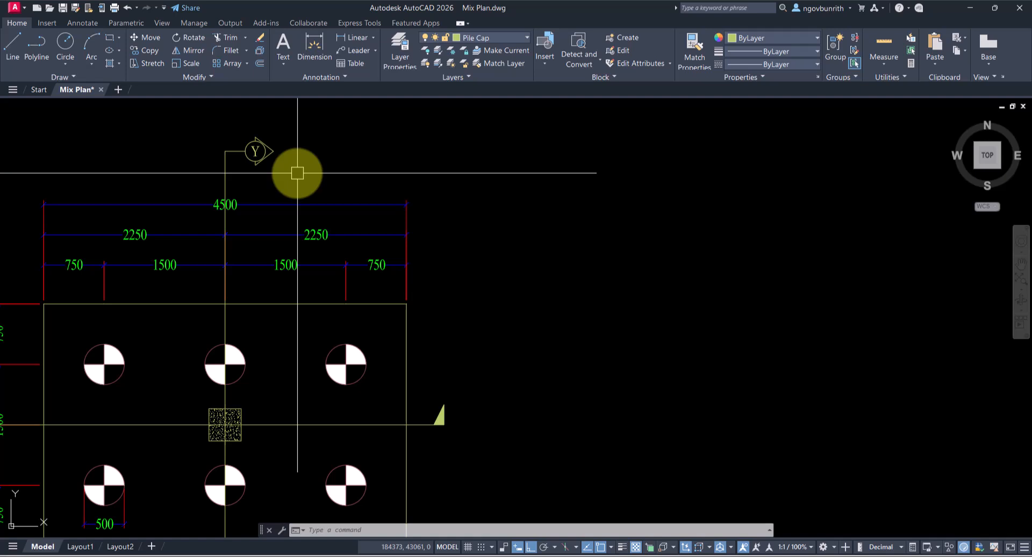
- Copy the complete Y section mark, including its line and both end symbols, into the empty area right of the six-pile cap plan
middle_drag(297, 173, 267, 161)
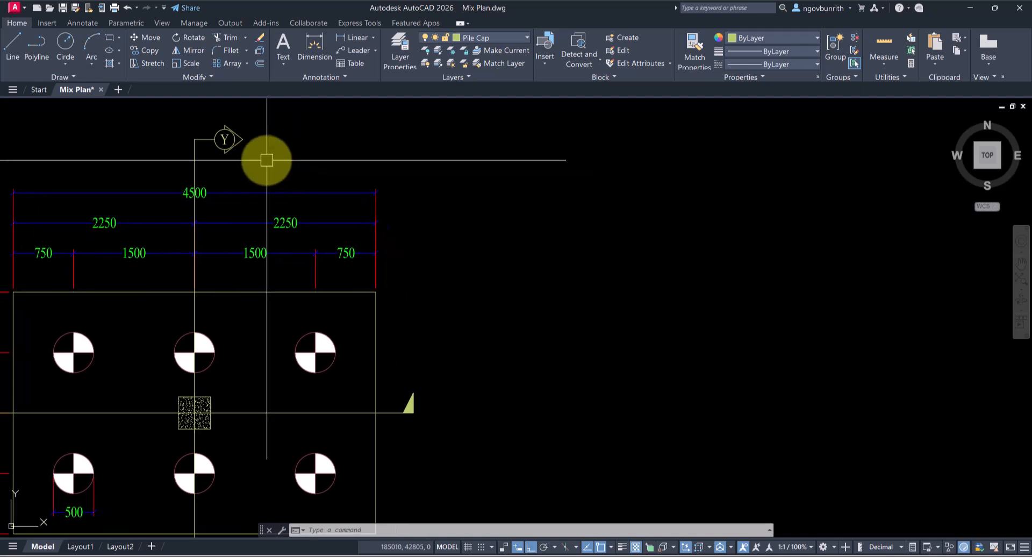
scroll(268, 138, down, 3)
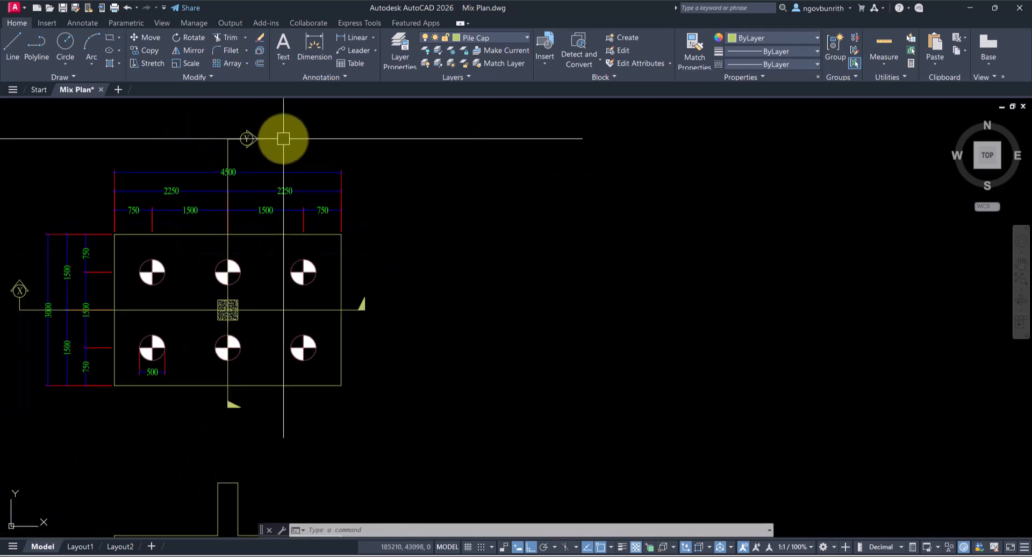
scroll(220, 135, up, 3)
click(334, 118)
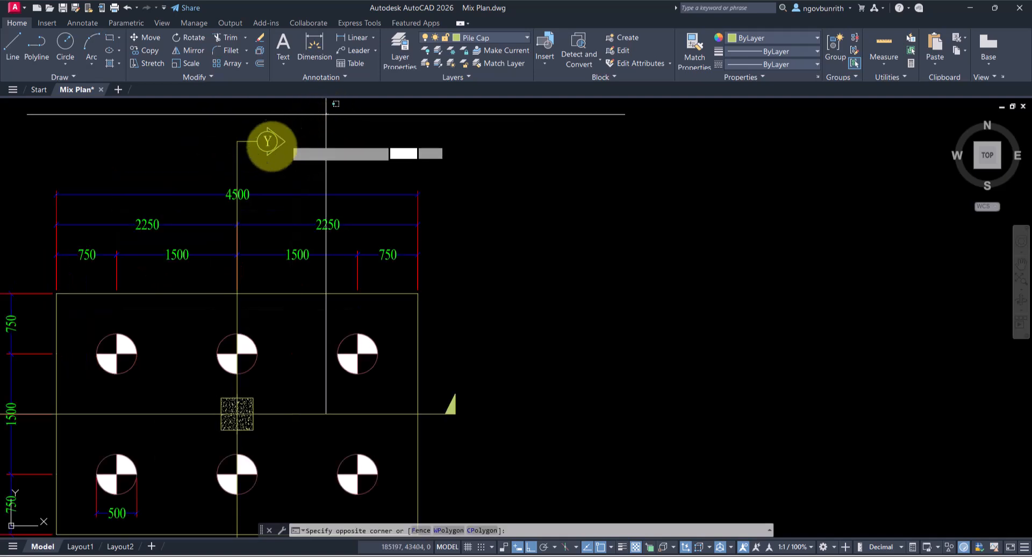
click(224, 161)
scroll(282, 151, down, 4)
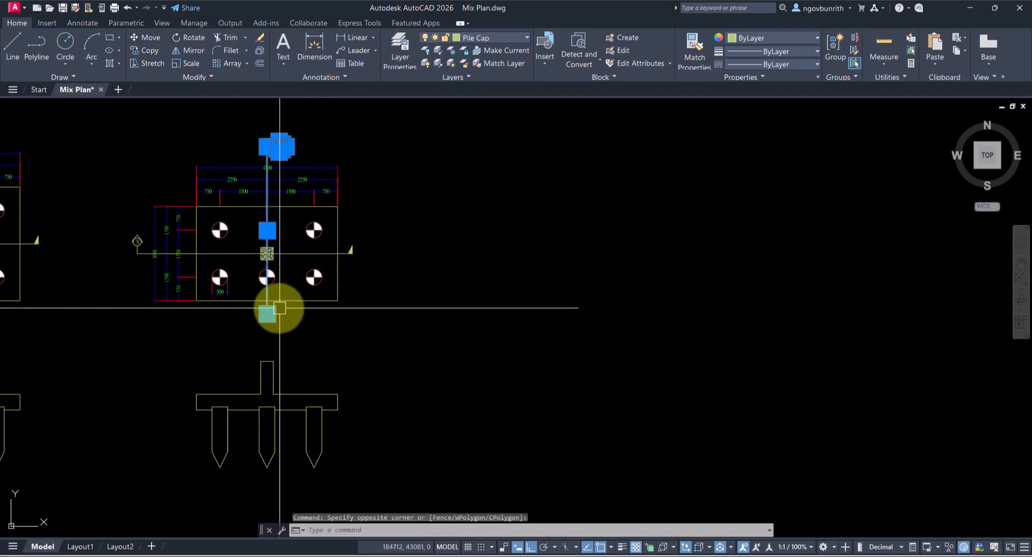
scroll(273, 307, up, 6)
click(191, 304)
click(281, 350)
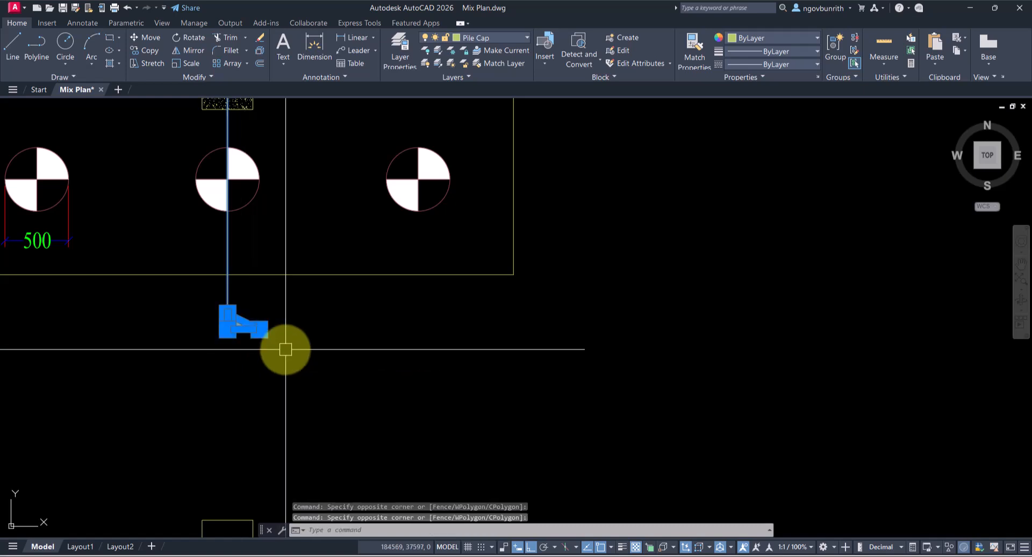
mouse_move(345, 349)
middle_down()
mouse_move(283, 403)
mouse_move(280, 452)
middle_up()
scroll(247, 363, down, 4)
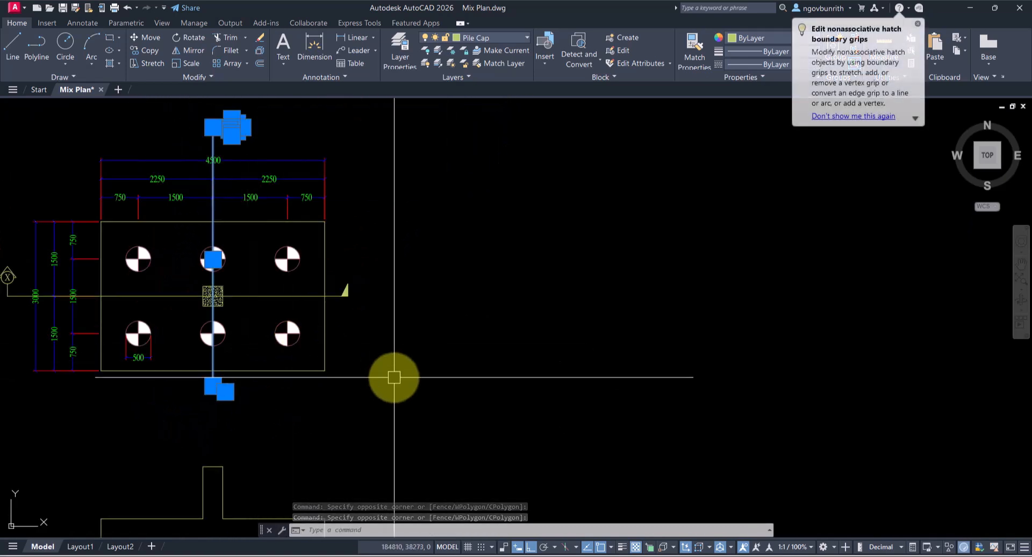
text(o)
key(Return)
click(417, 381)
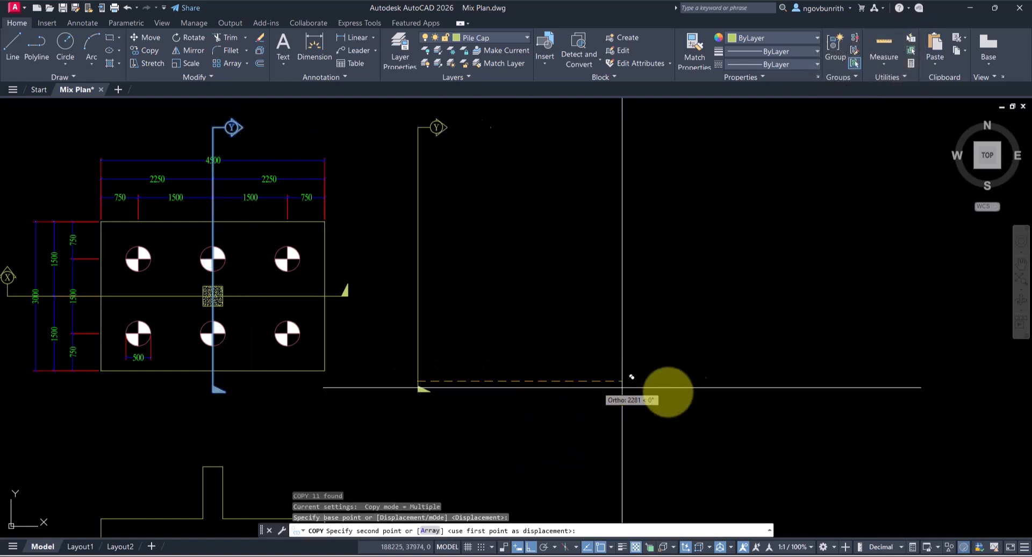
click(797, 402)
key(Escape)
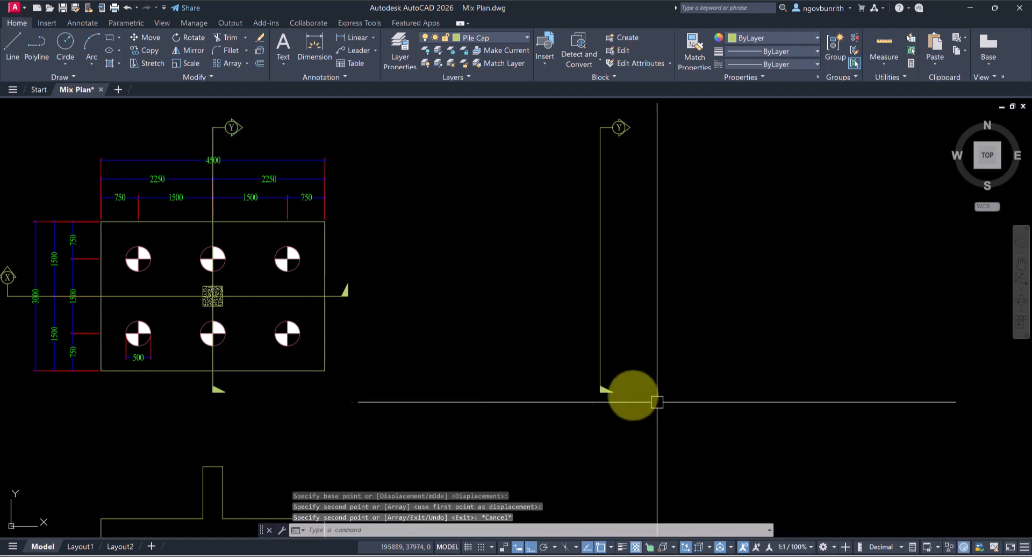
- Change the layer of all objects in the copied Y section mark to 0
scroll(649, 380, down, 2)
middle_drag(667, 362, 626, 362)
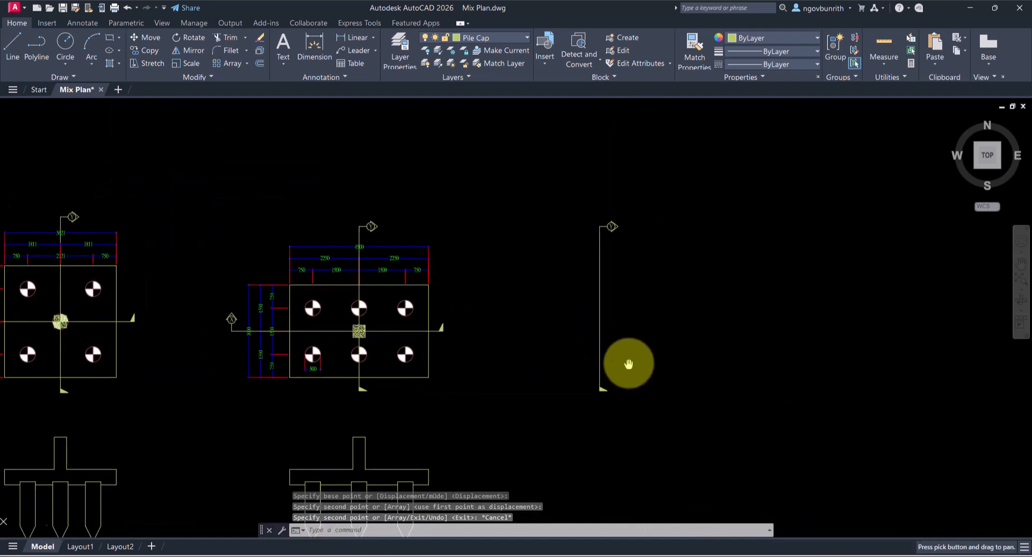
click(645, 209)
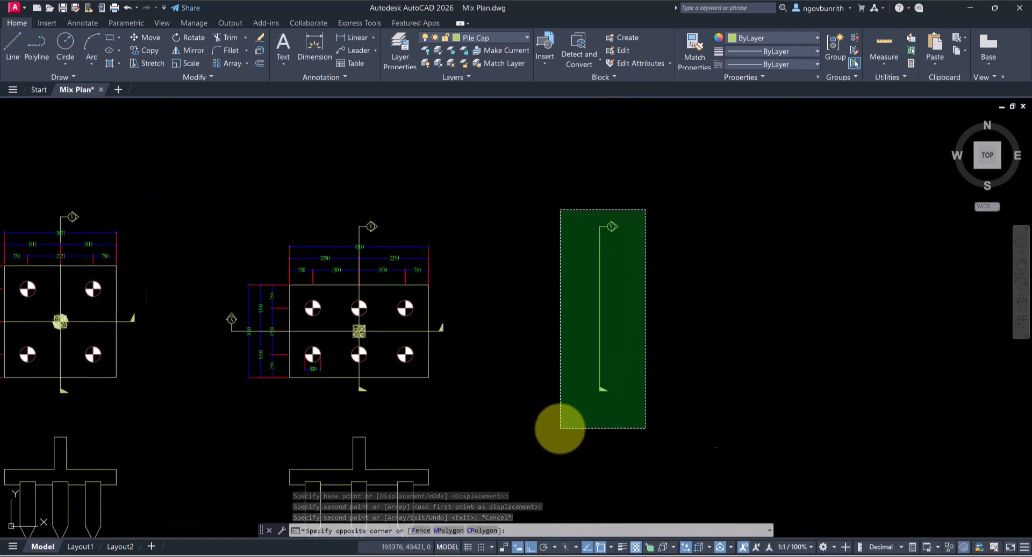
click(559, 428)
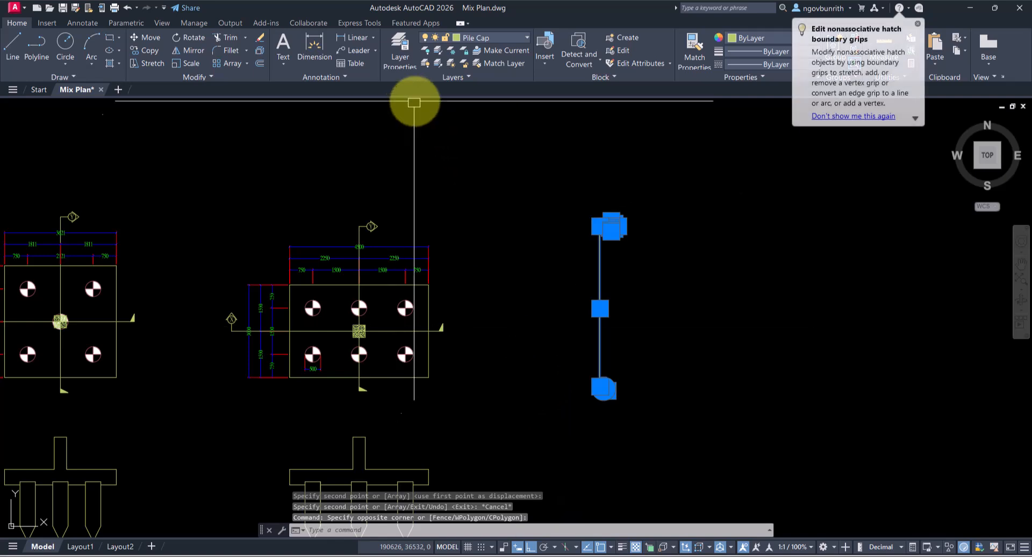
click(526, 37)
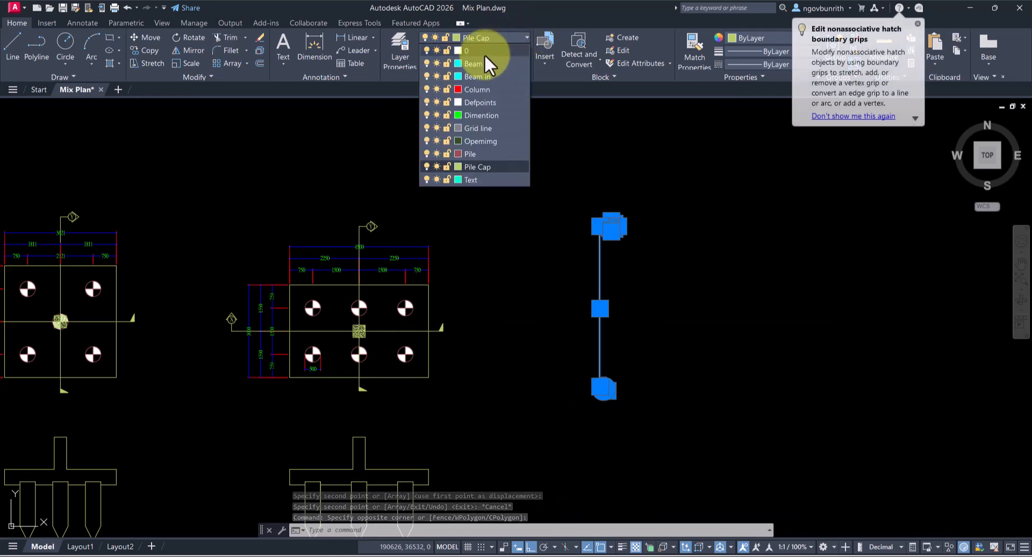
click(484, 54)
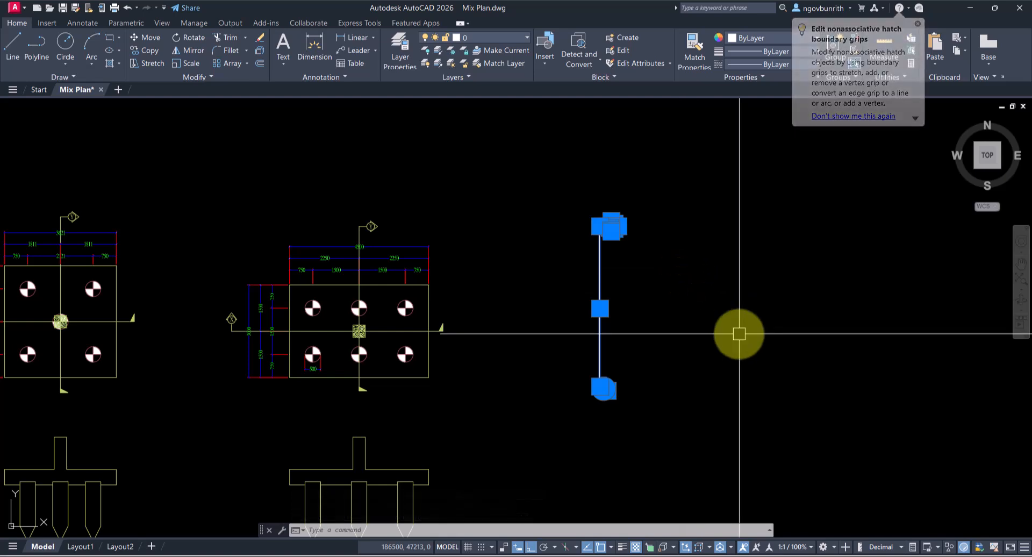
key(Escape)
middle_drag(690, 293, 617, 311)
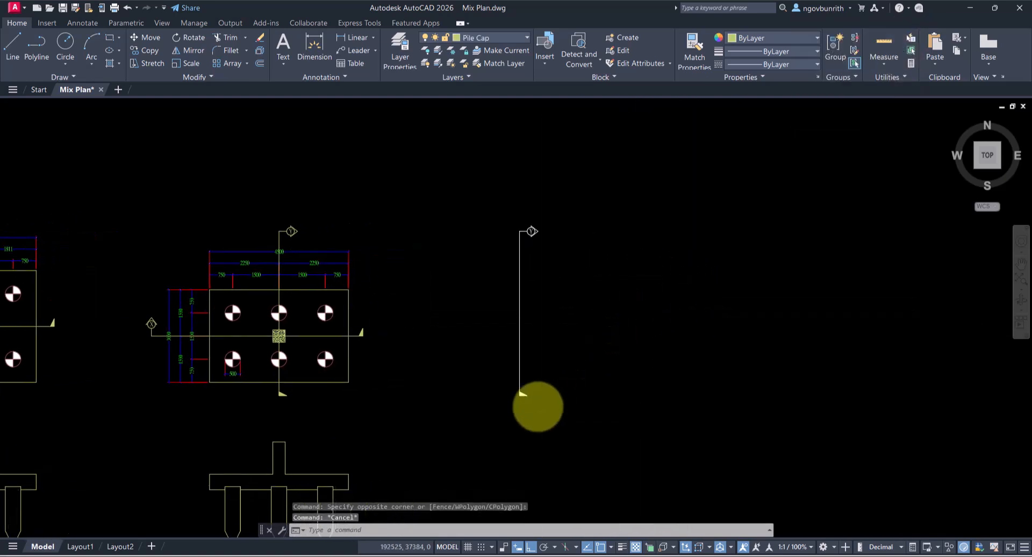
scroll(532, 408, up, 5)
scroll(571, 332, down, 4)
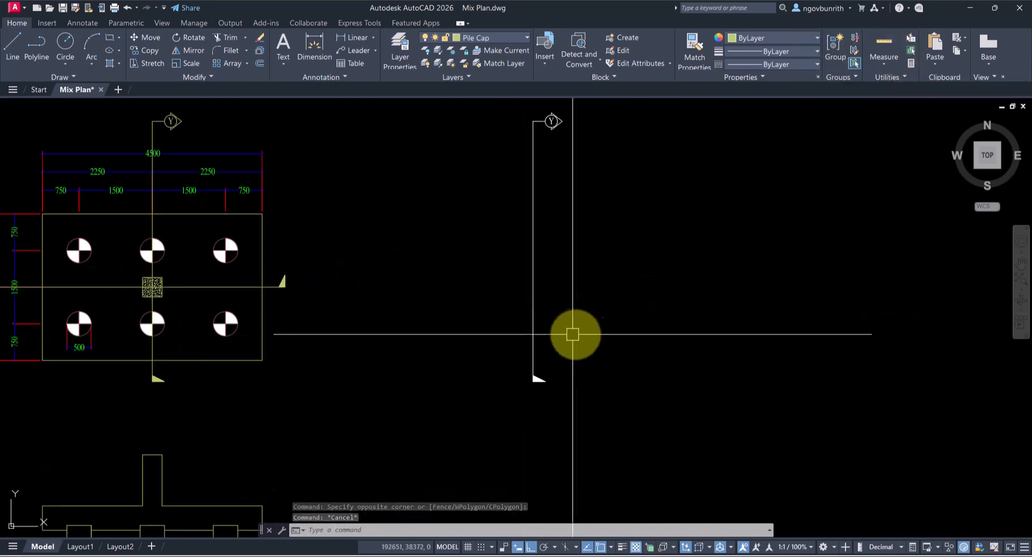
click(533, 215)
key(Escape)
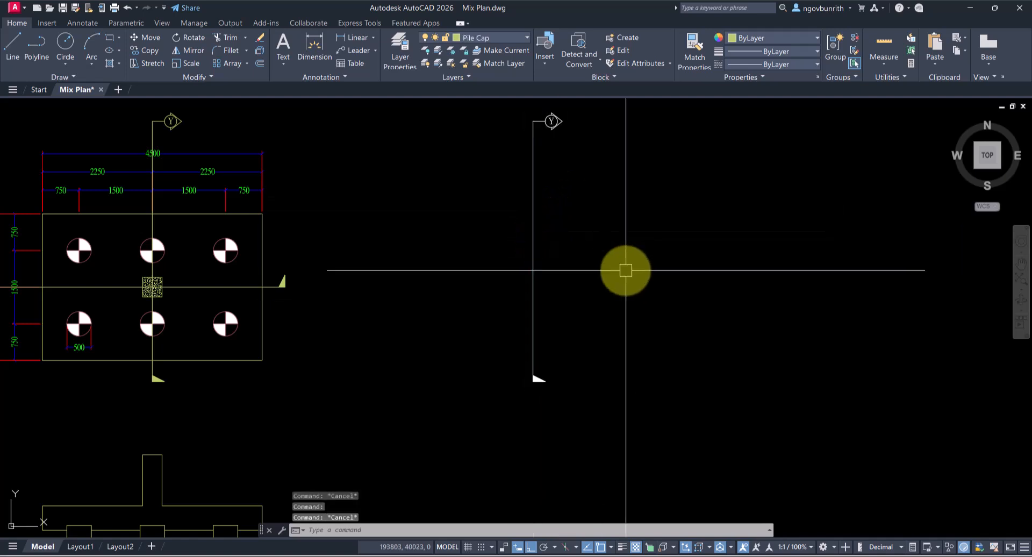
- Set up a block definition named Section Y from the copied section mark, with its base point at the line's upper corner
scroll(597, 296, down, 2)
click(528, 162)
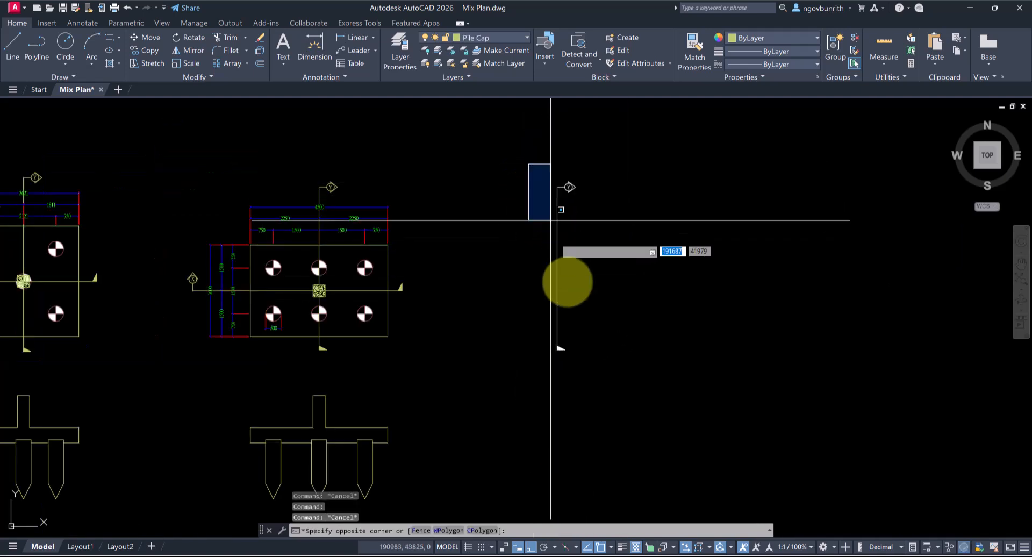
click(607, 377)
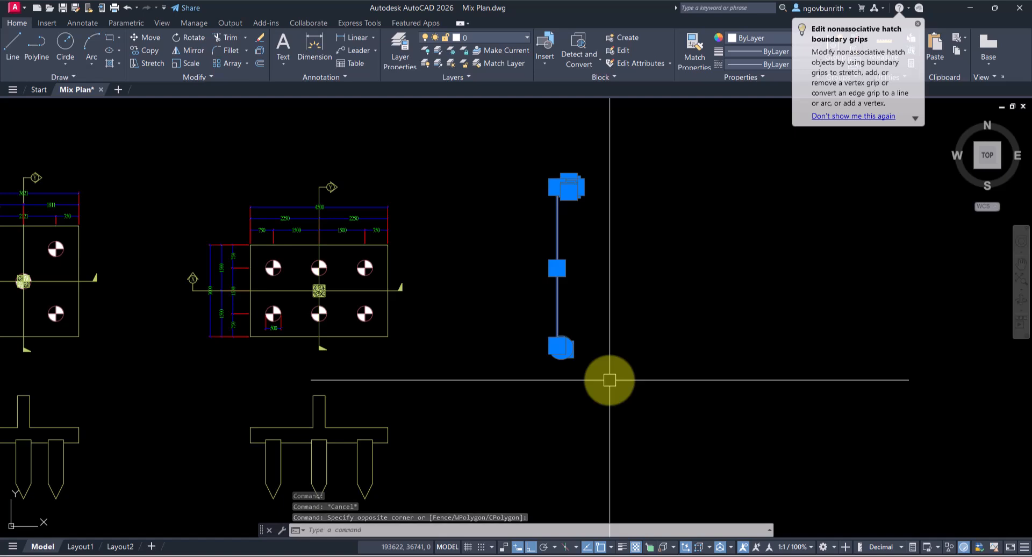
middle_drag(593, 277, 575, 296)
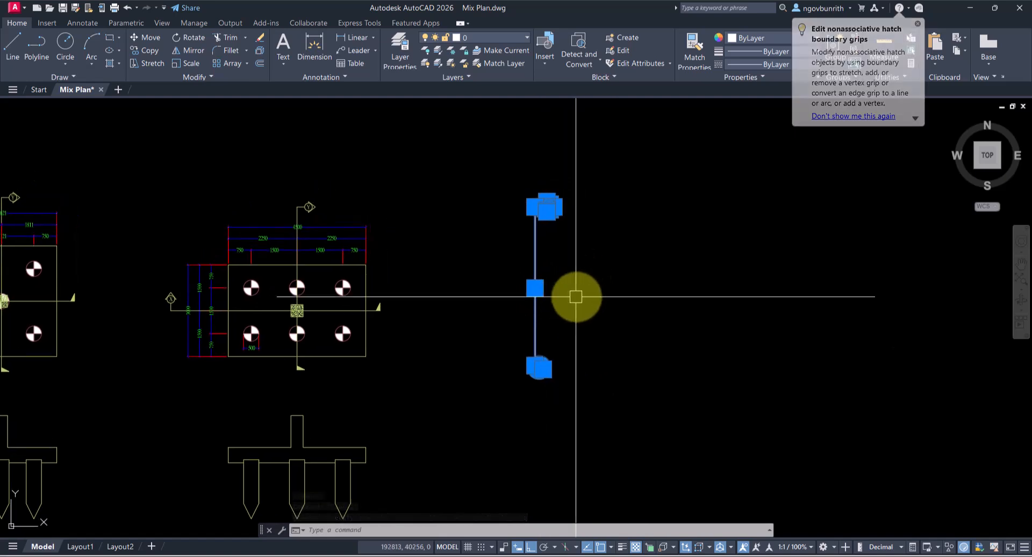
text(b)
key(Return)
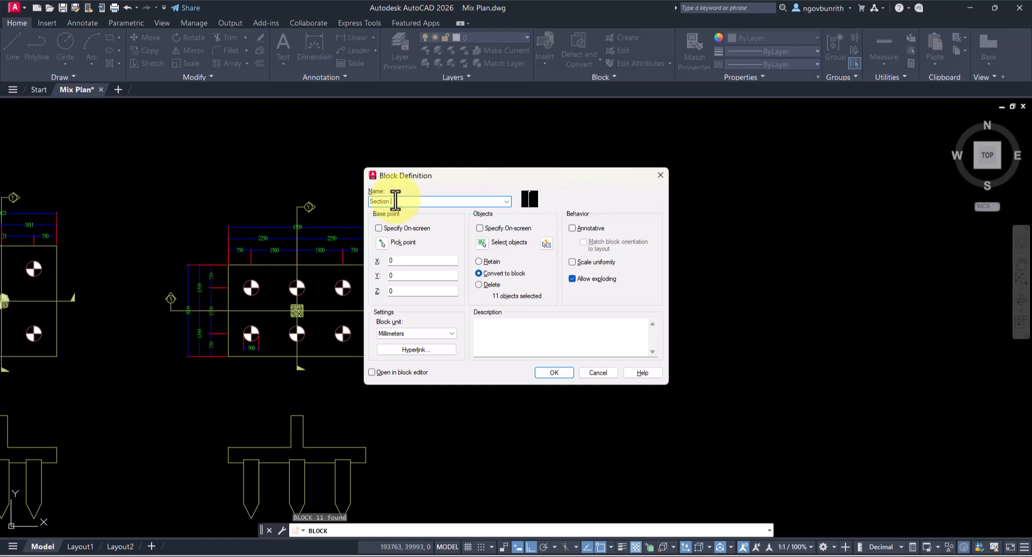
click(382, 245)
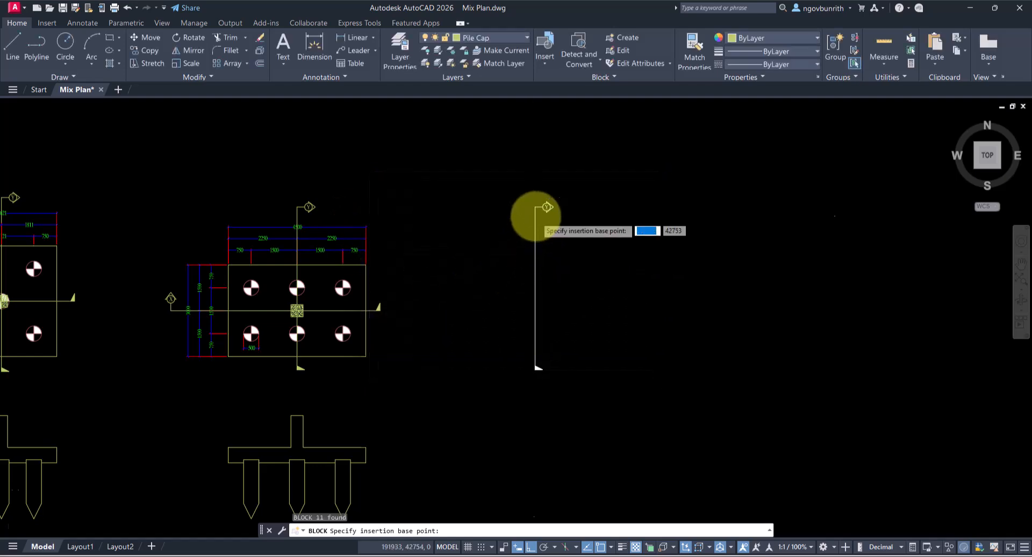
scroll(536, 213, up, 2)
click(534, 201)
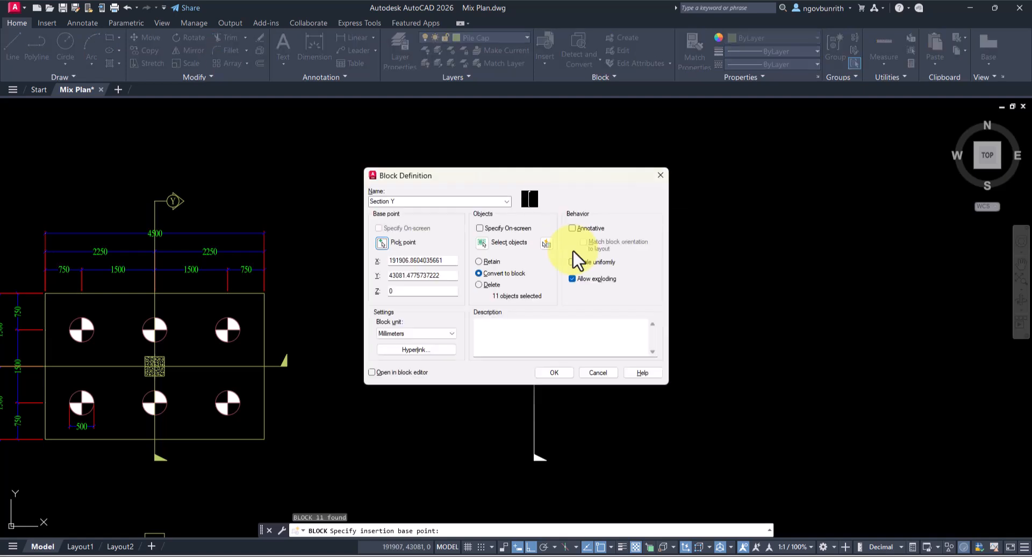
- Create the Section Y block, redefining the existing definition and keeping Y as its attribute value
click(552, 372)
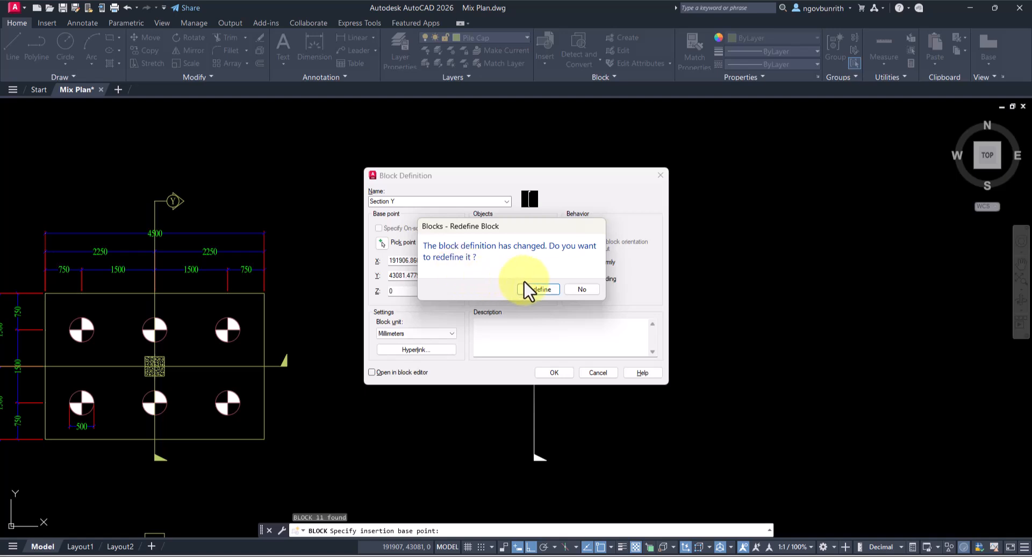
click(540, 288)
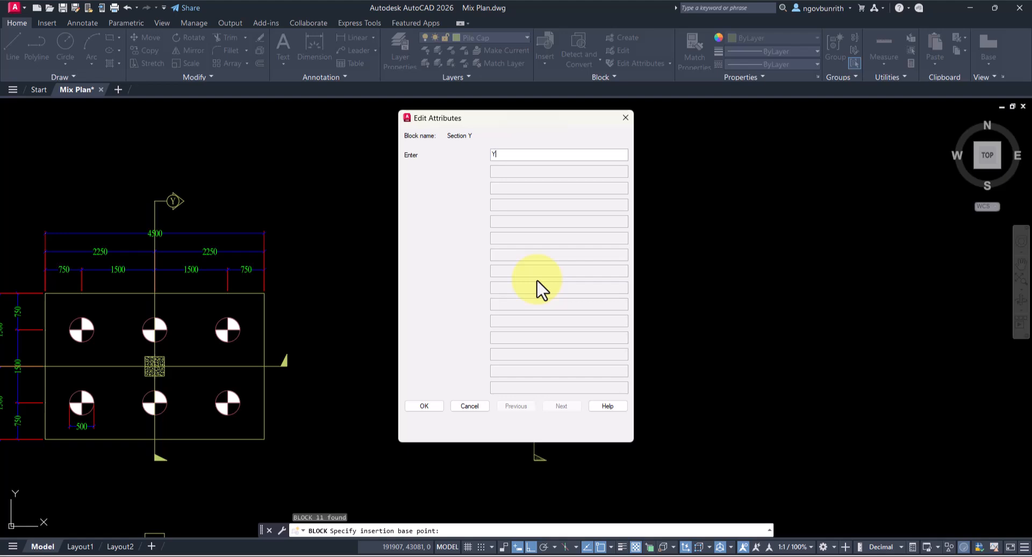
click(425, 406)
- Select the new Section Y block and move it straight down by its base point
middle_drag(536, 275, 591, 276)
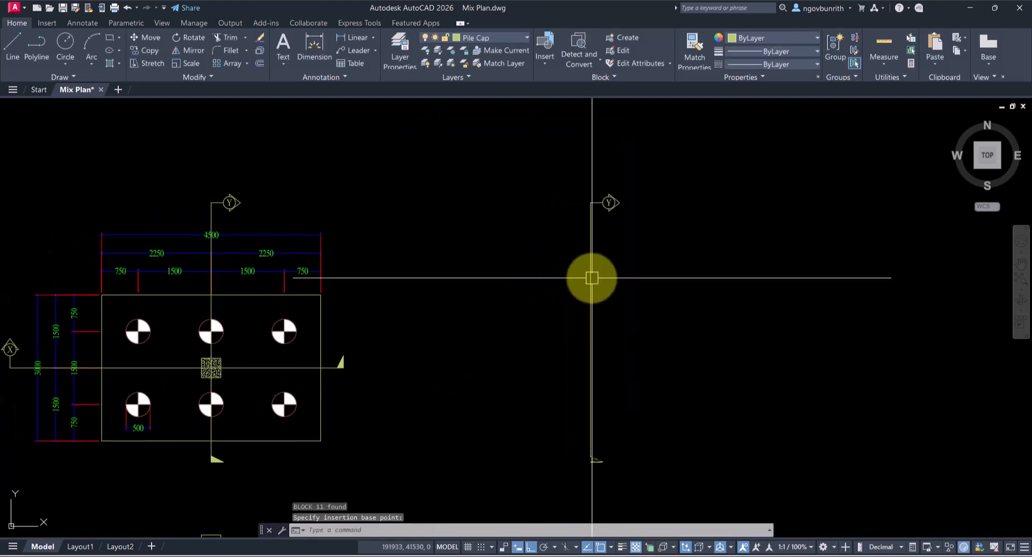
middle_drag(622, 345, 598, 306)
scroll(565, 408, down, 2)
scroll(574, 396, up, 6)
click(605, 297)
click(530, 324)
scroll(645, 411, down, 4)
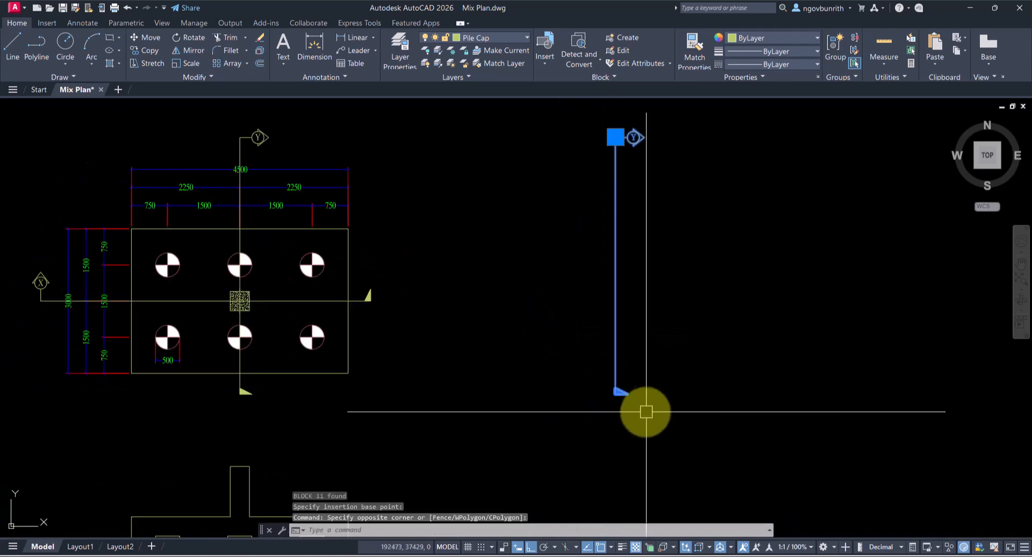
middle_drag(636, 281, 621, 388)
click(602, 244)
click(614, 378)
scroll(657, 288, down, 6)
scroll(661, 322, up, 6)
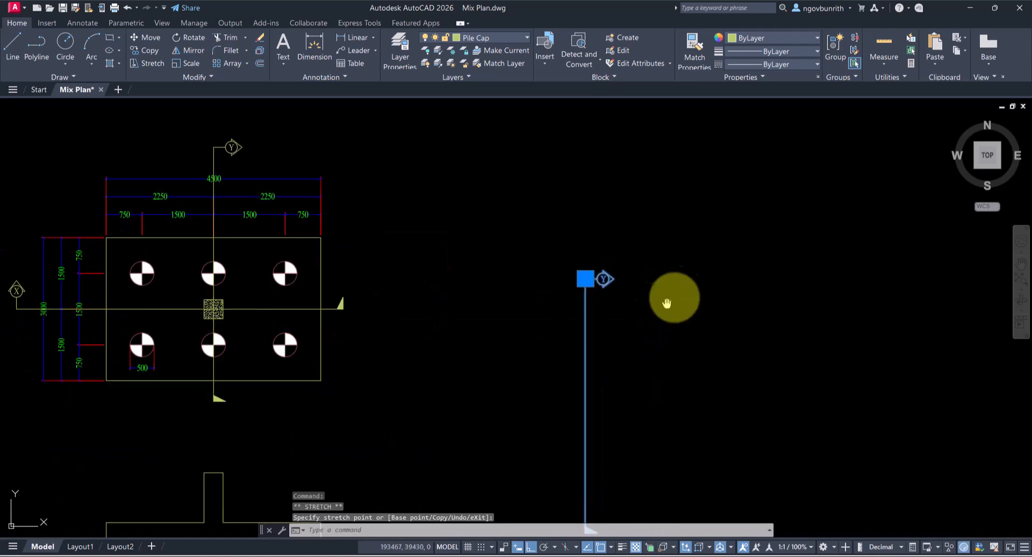
- Open the Section Y block in the Block Editor
middle_drag(661, 307, 697, 205)
scroll(704, 237, down, 2)
scroll(661, 251, up, 2)
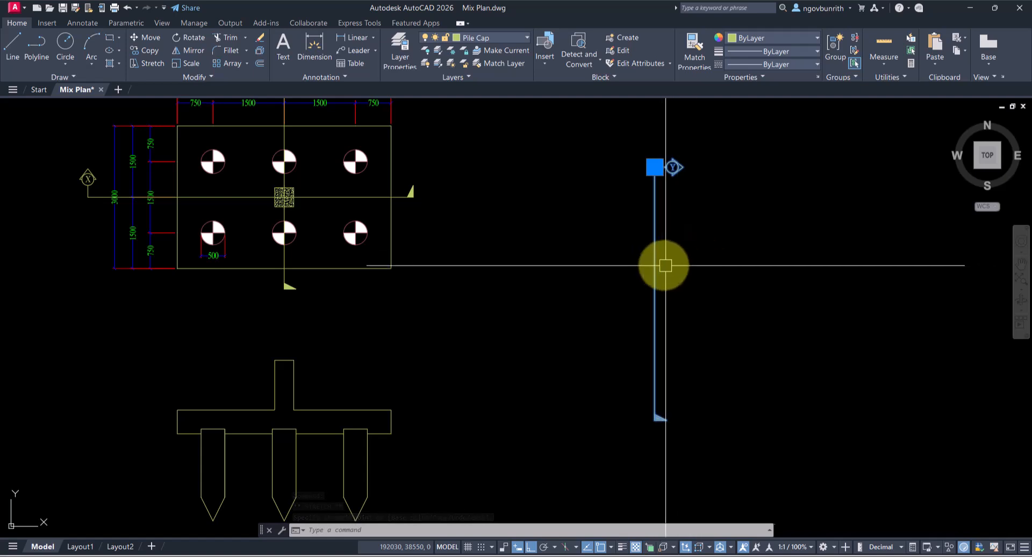
right_click(656, 266)
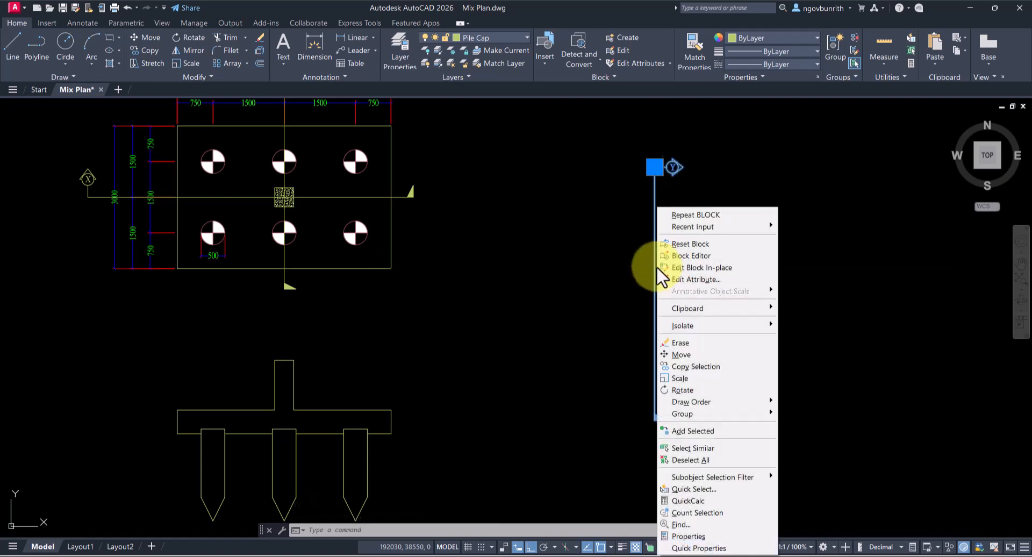
click(717, 254)
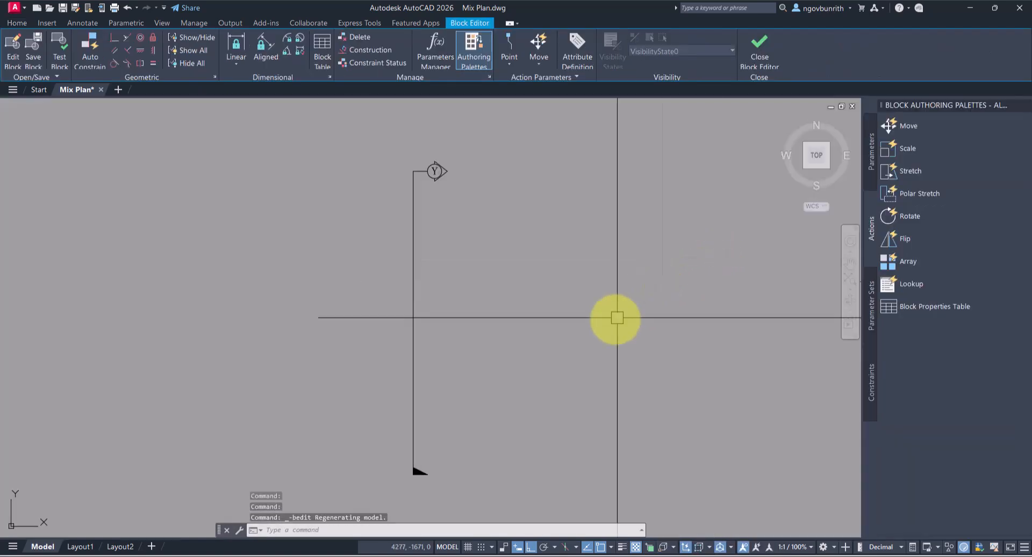
- Add a Linear parameter from the section line's upper corner to its lower end, with the label placed beside the line
middle_drag(529, 299, 621, 274)
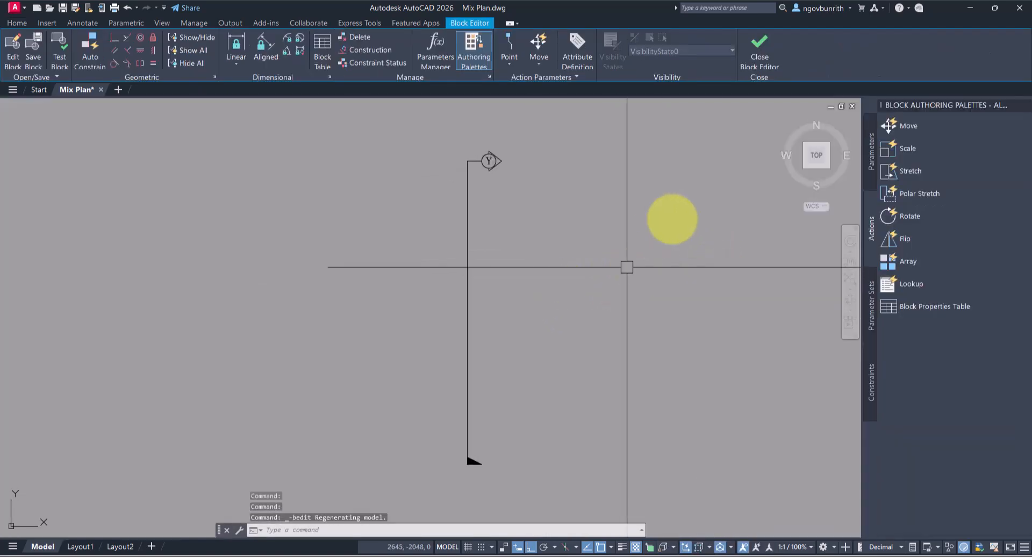
click(872, 157)
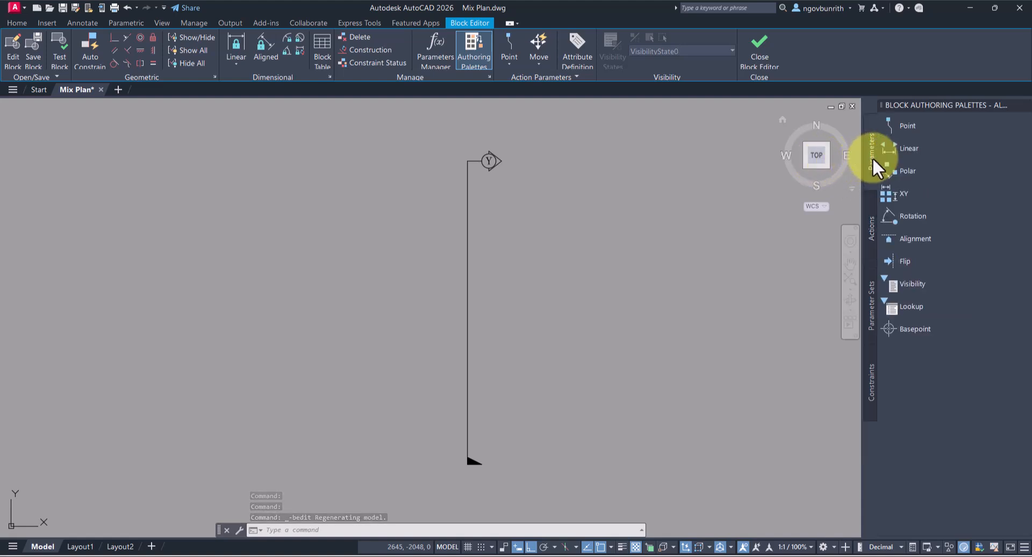
click(909, 150)
middle_drag(442, 172, 450, 171)
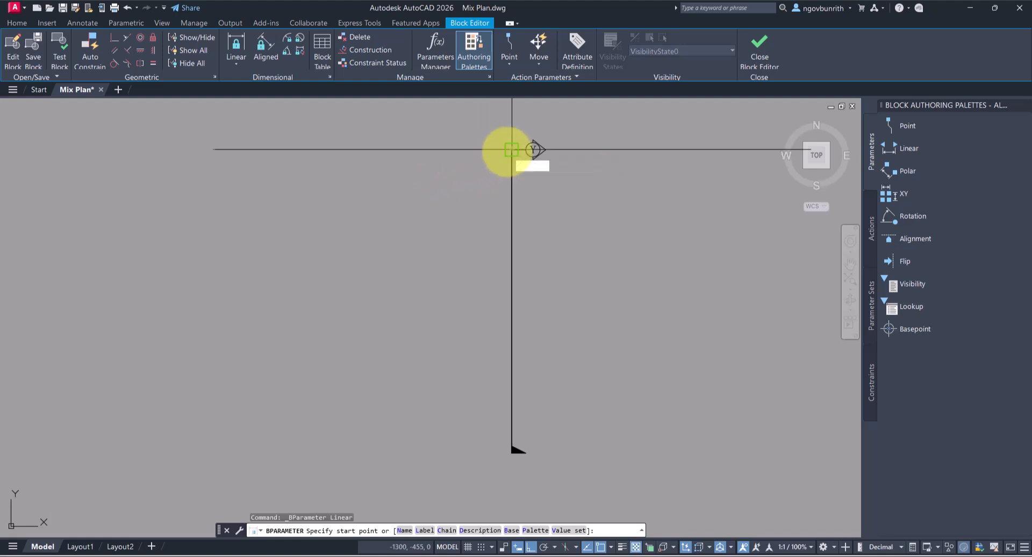
click(512, 149)
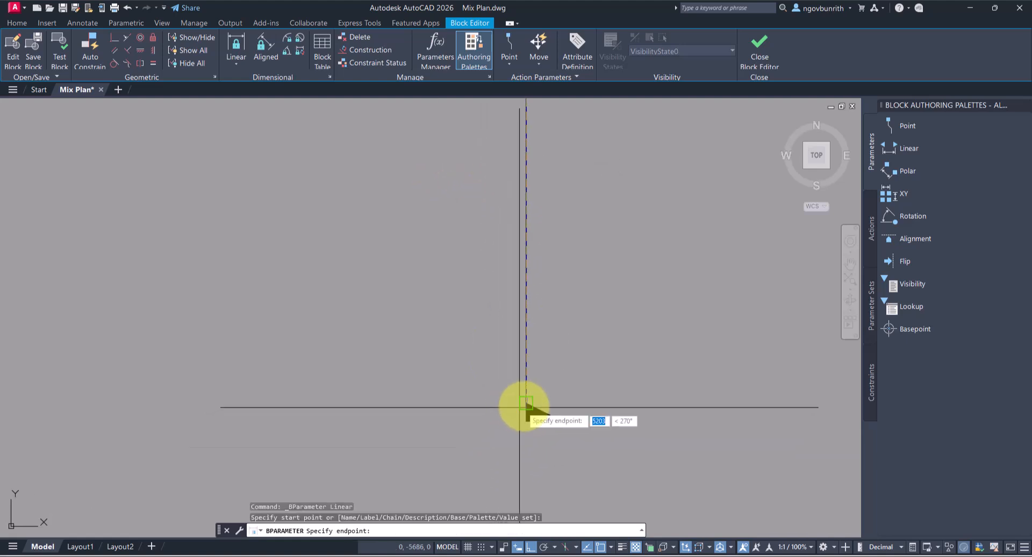
click(526, 403)
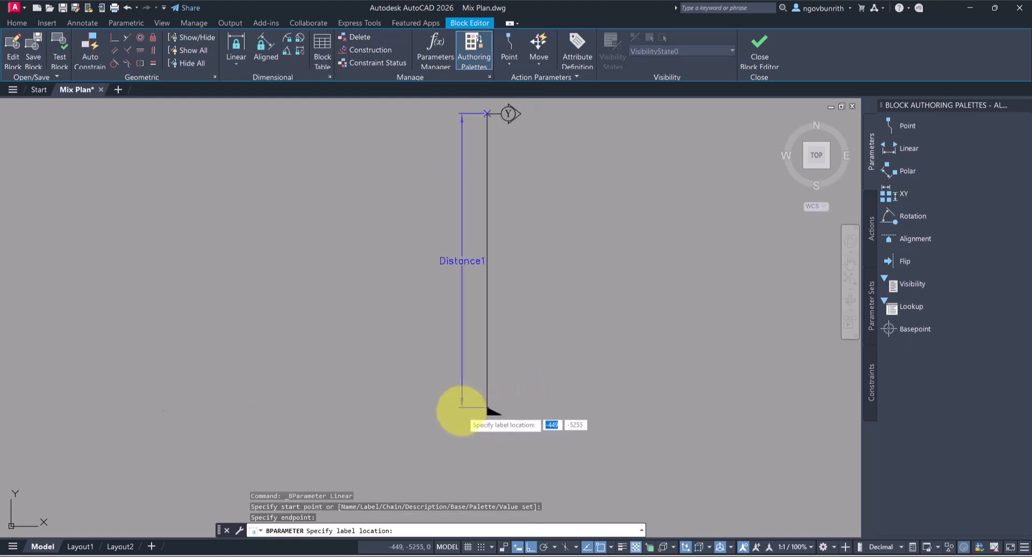
click(435, 412)
middle_drag(533, 405, 591, 415)
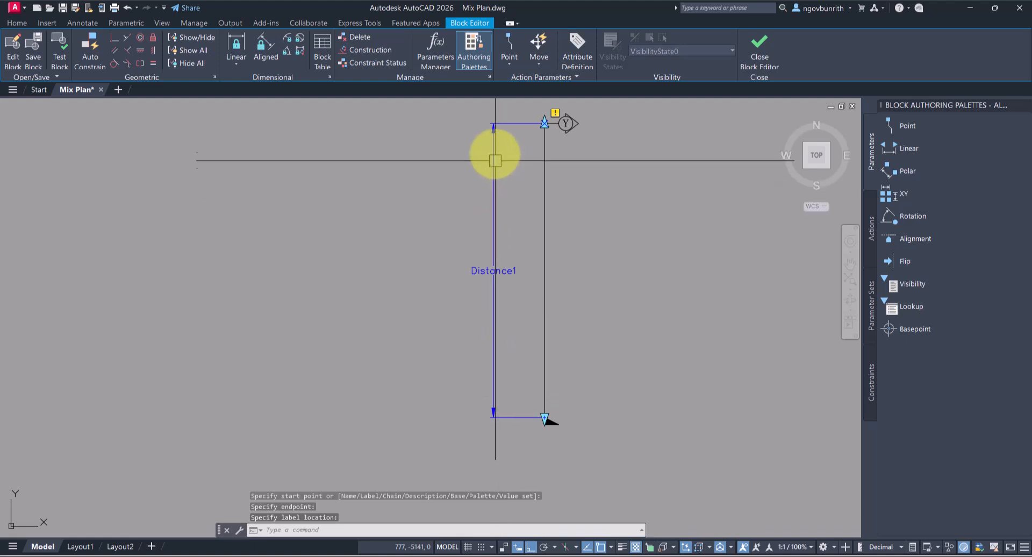
- Set the linear parameter's grip display to 1
middle_drag(476, 229, 467, 233)
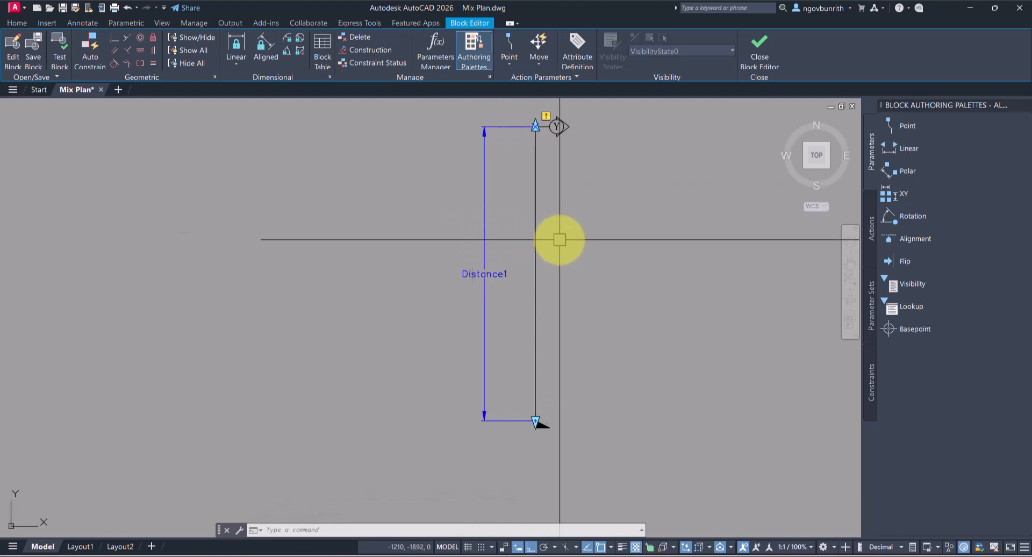
middle_drag(559, 237, 547, 247)
scroll(579, 257, down, 4)
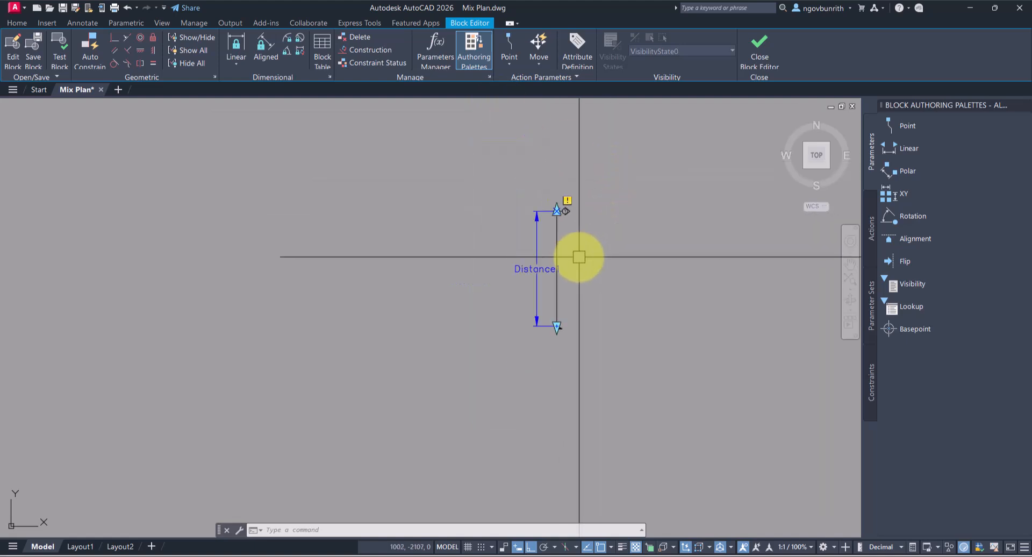
scroll(529, 288, up, 4)
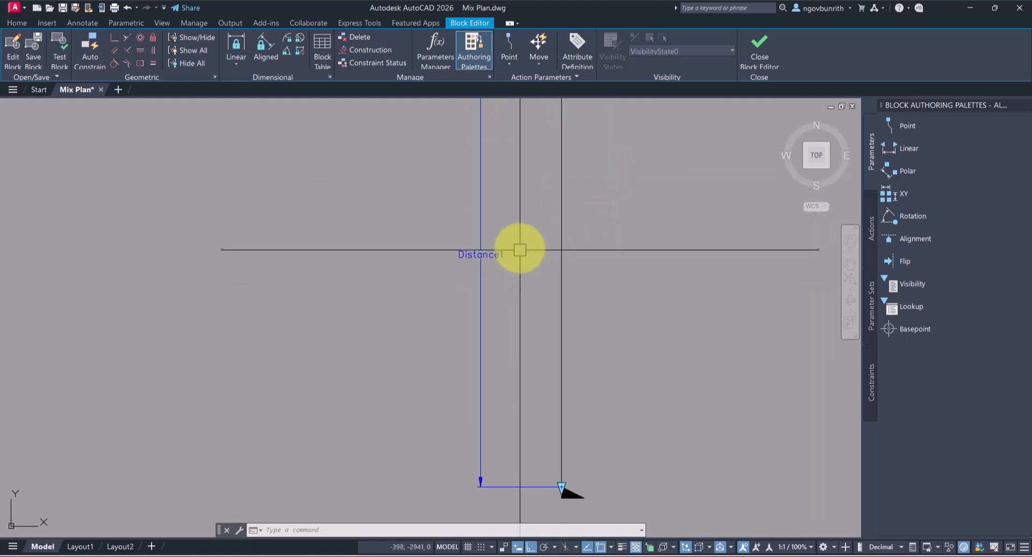
click(508, 245)
click(435, 292)
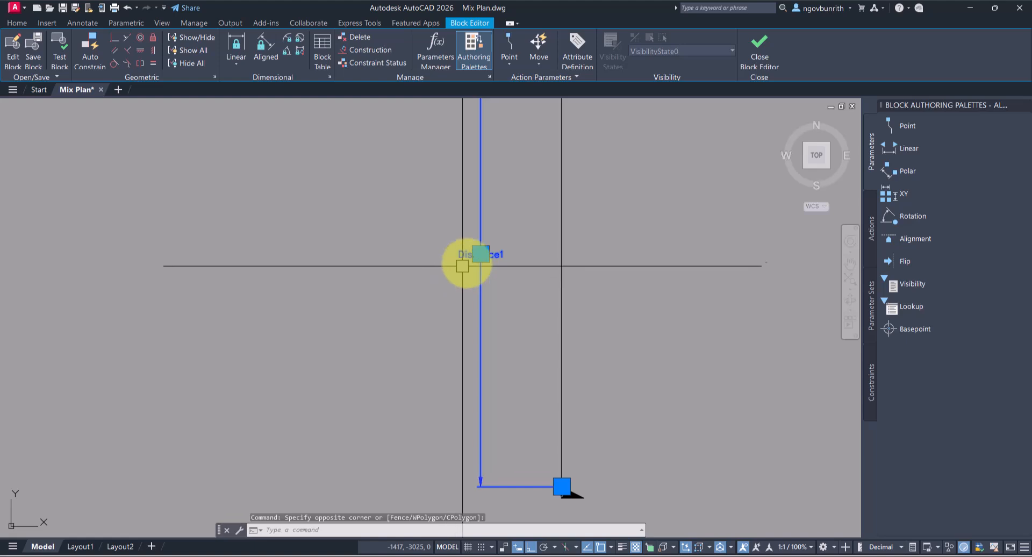
right_click(477, 256)
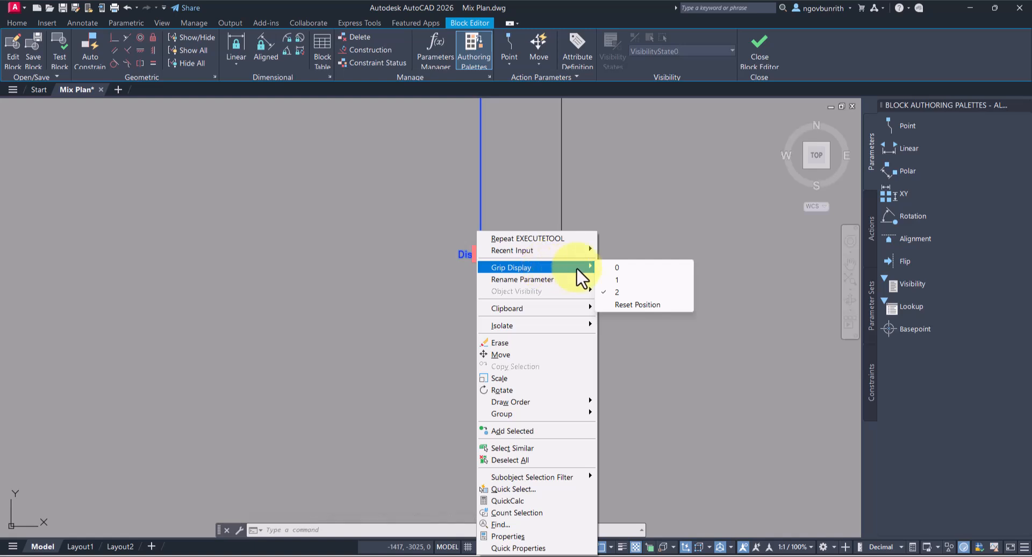
click(617, 280)
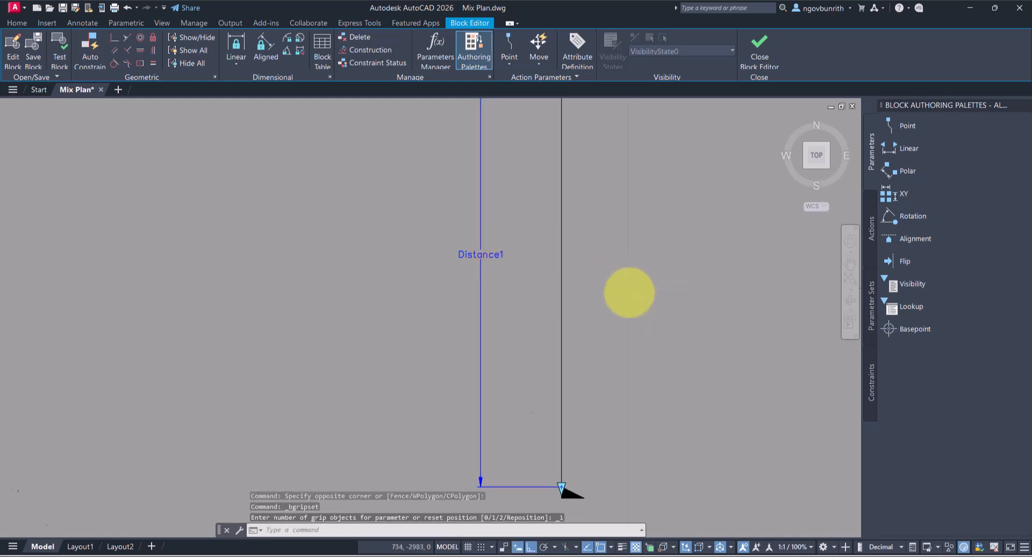
- Start a Stretch action on the linear parameter's lower point, with a stretch frame around most of the line but excluding the Y symbol
scroll(691, 311, down, 2)
middle_drag(691, 311, 654, 329)
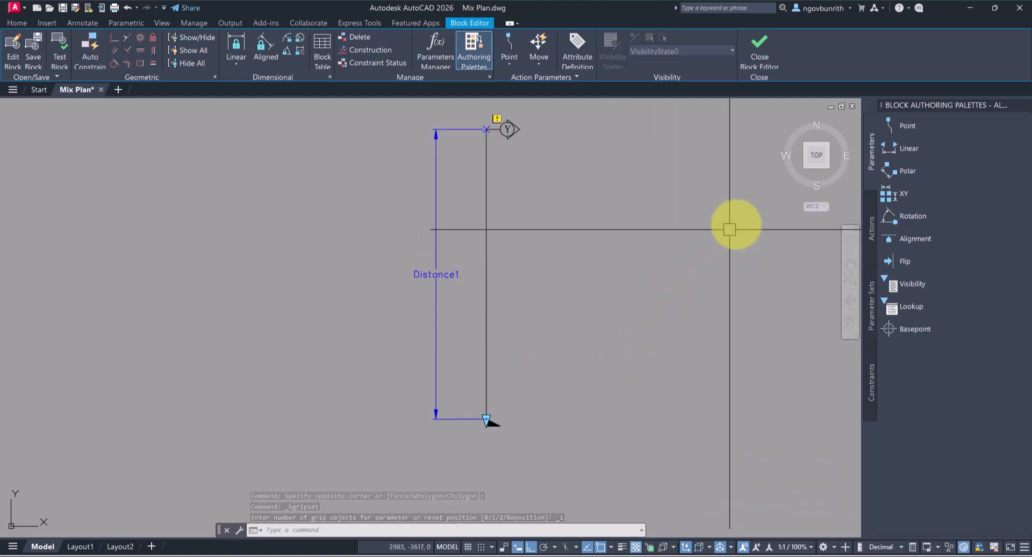
click(872, 229)
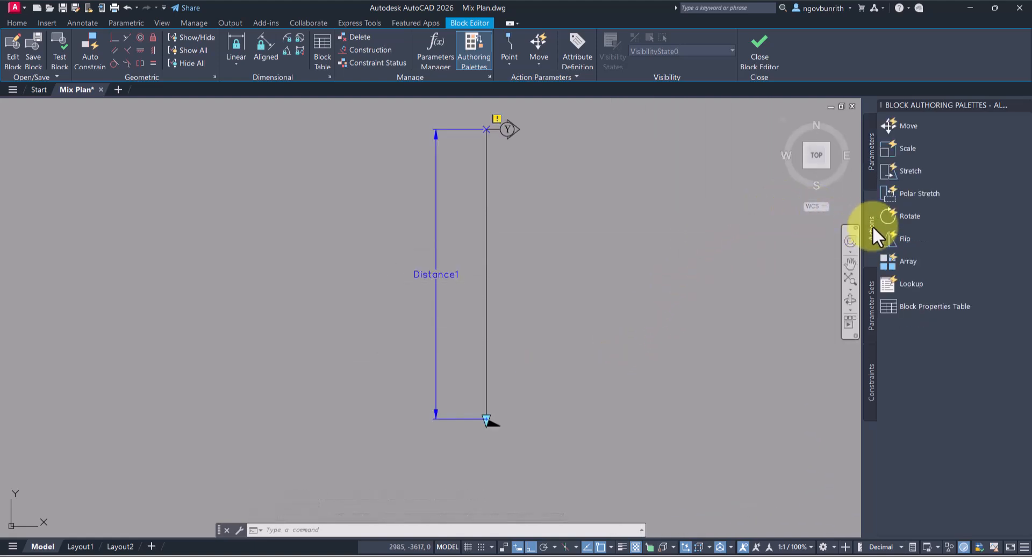
click(908, 171)
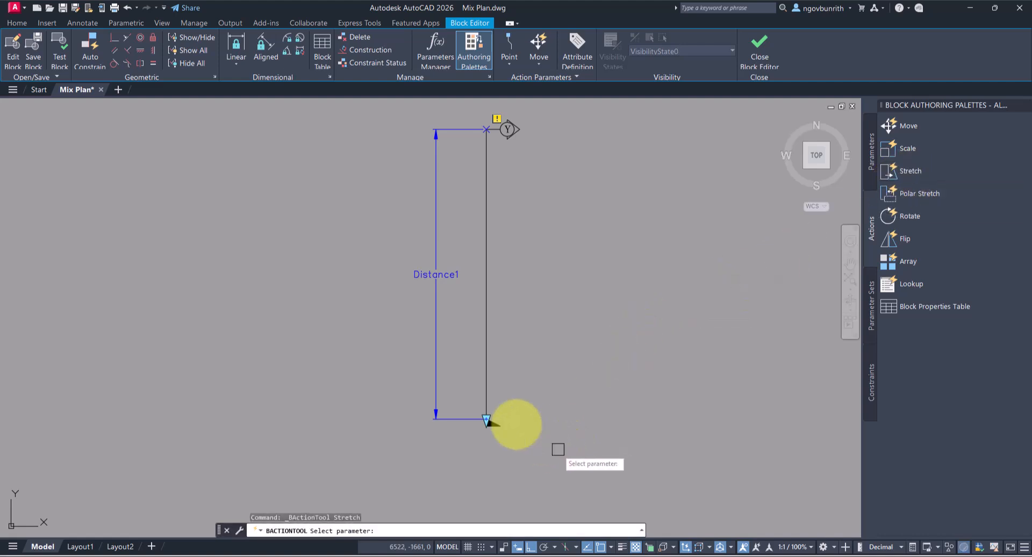
click(435, 301)
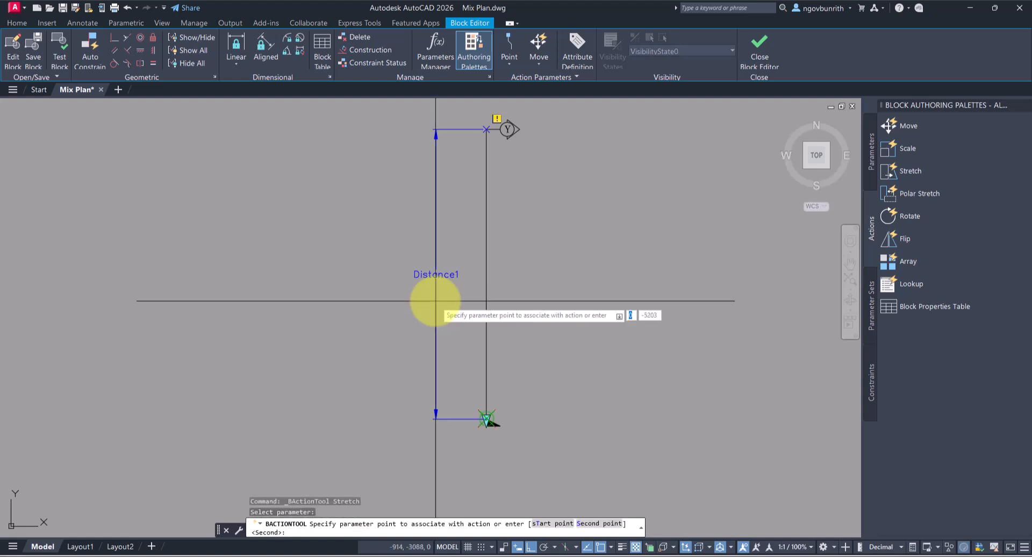
scroll(482, 430, up, 4)
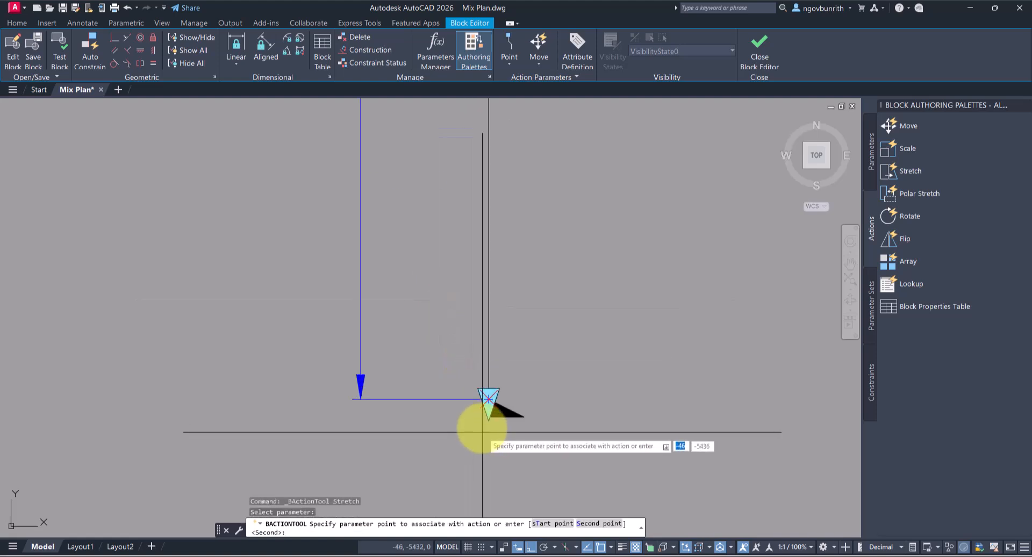
click(488, 398)
scroll(556, 437, down, 5)
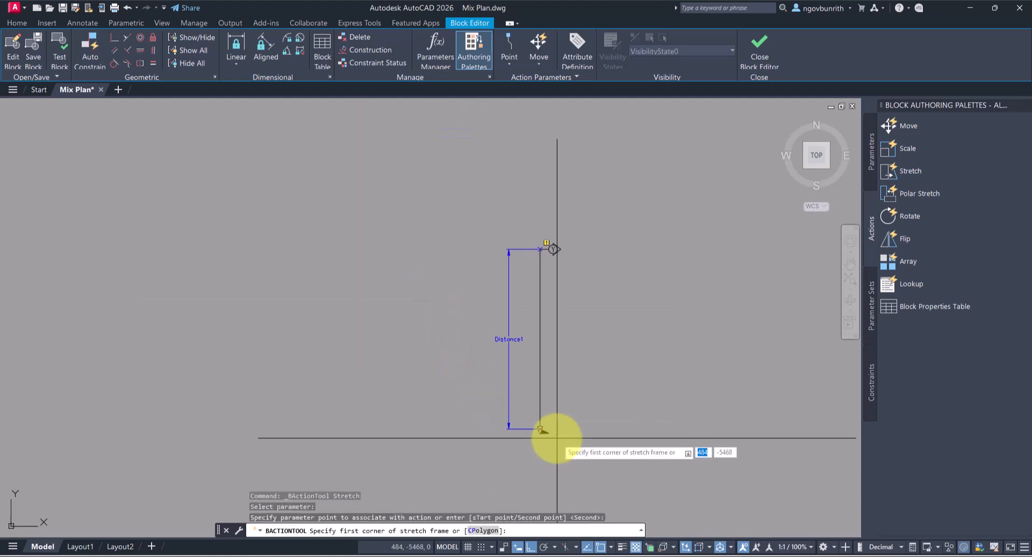
click(581, 456)
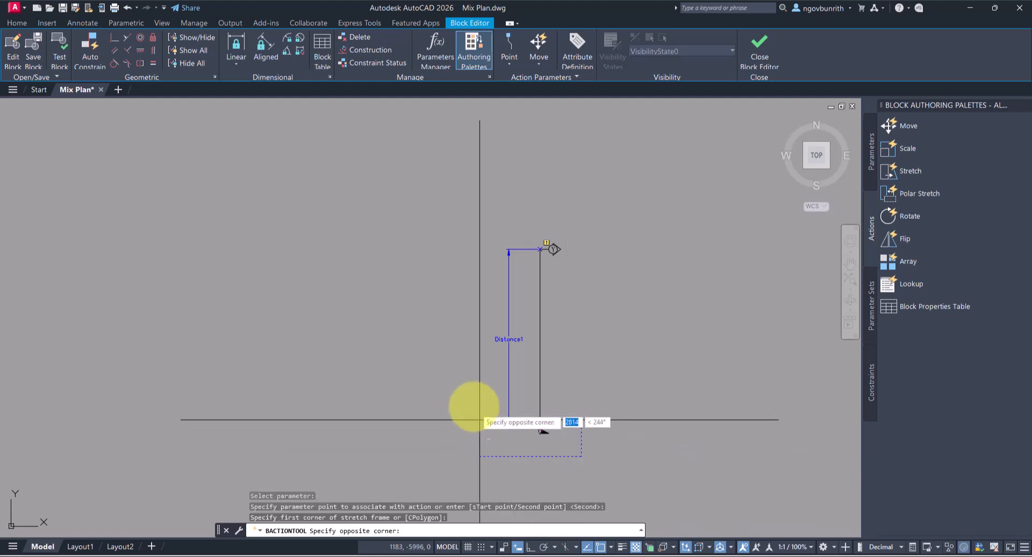
click(477, 276)
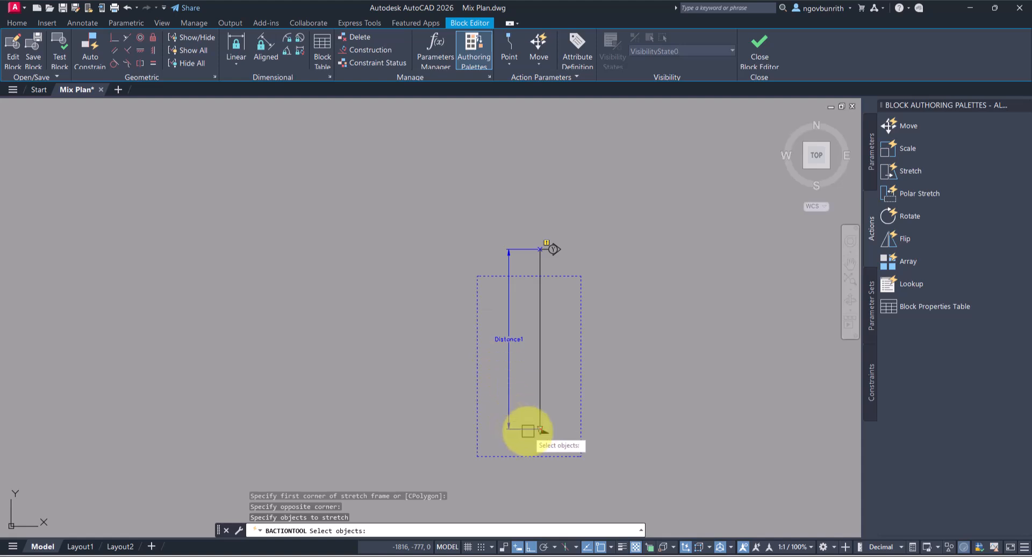
- Assign the section line and its lower arrowhead to the Stretch action using a crossing selection and finish the action
middle_drag(530, 431, 513, 389)
click(574, 413)
middle_drag(502, 299, 498, 417)
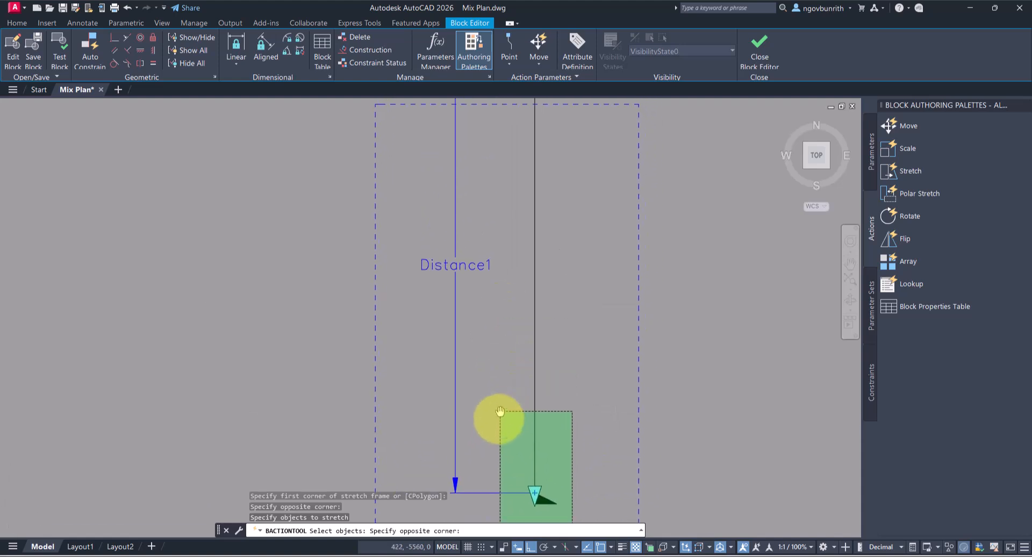
click(496, 219)
scroll(600, 247, down, 5)
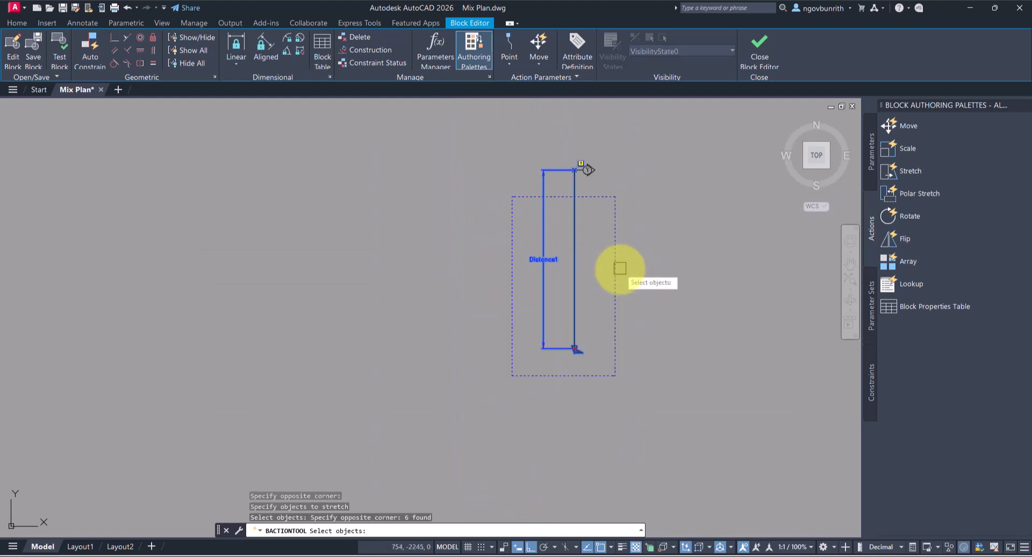
key(Return)
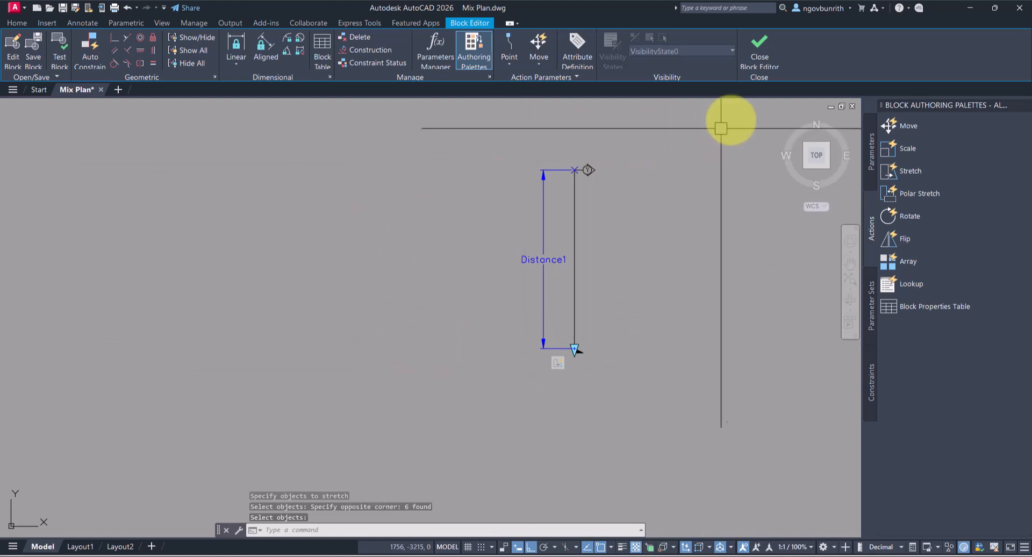
- Close the Block Editor and save the changes to Section Y
click(758, 40)
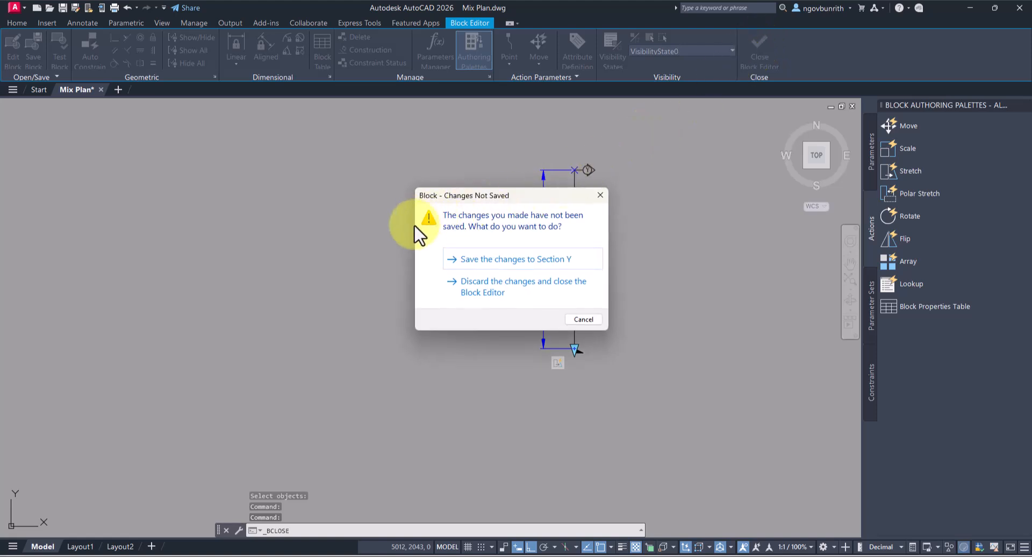
click(521, 259)
middle_drag(582, 332, 613, 357)
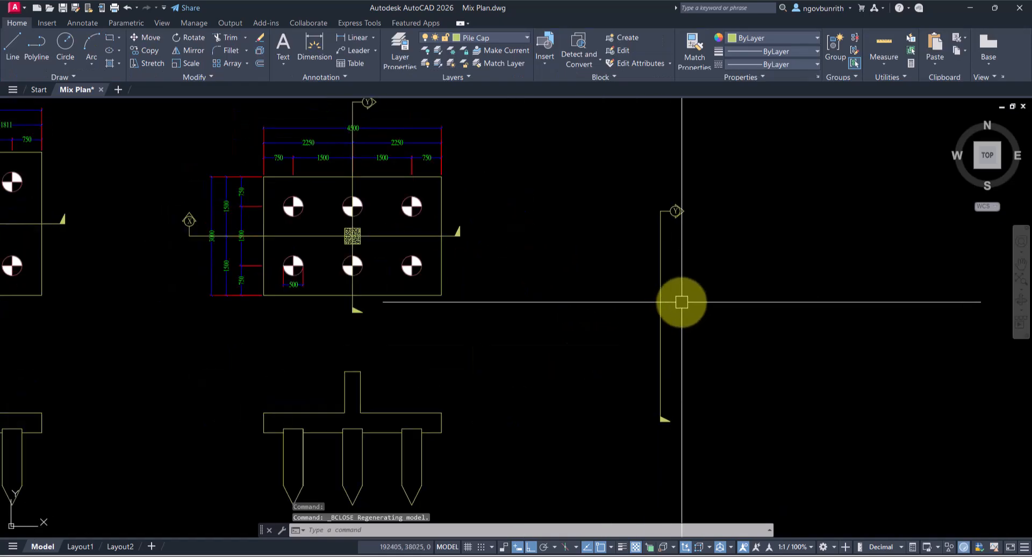
- Shorten the Section Y block with its lower linear grip so the arrowhead sits just below the Y symbol
click(682, 301)
click(634, 315)
scroll(633, 380, up, 2)
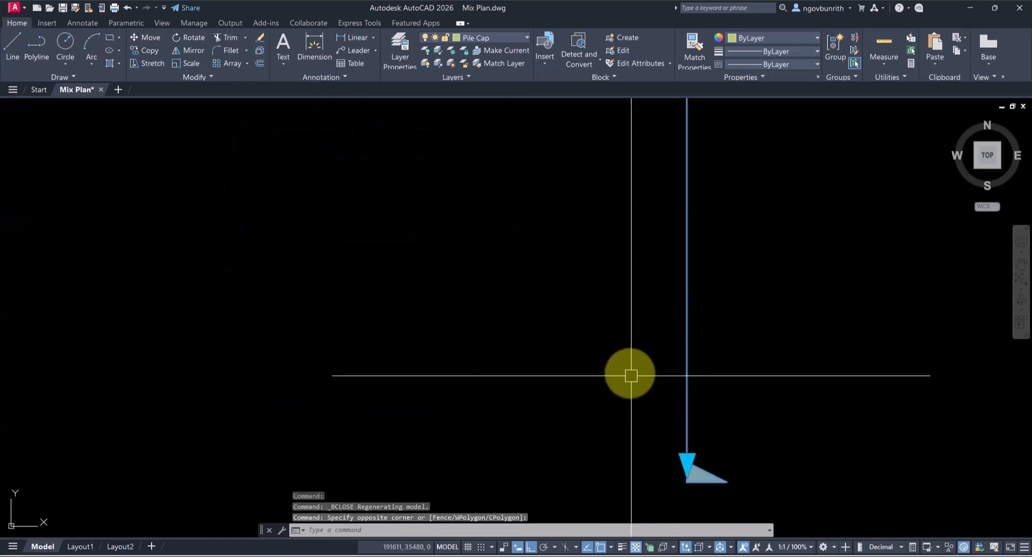
scroll(623, 451, up, 3)
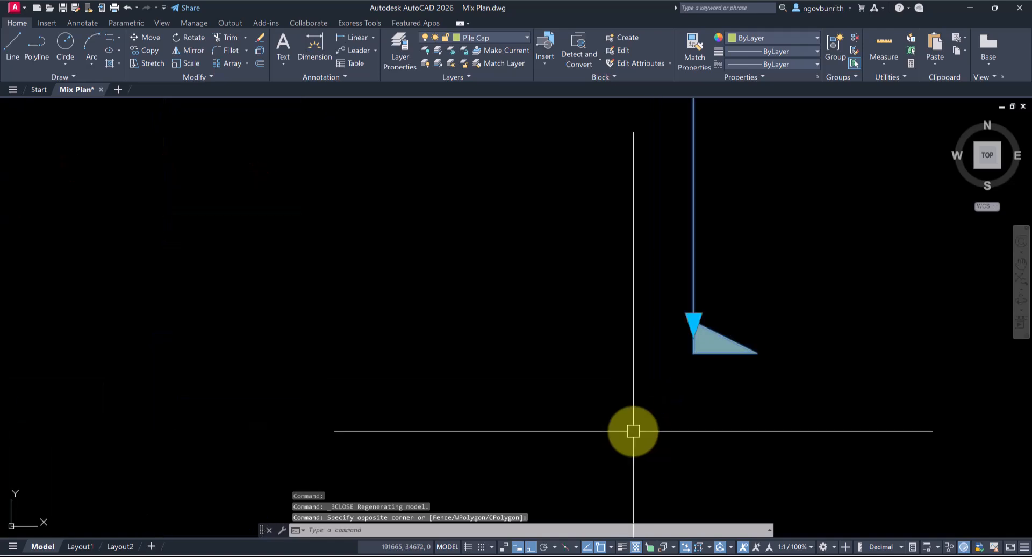
click(693, 322)
scroll(693, 327, down, 3)
scroll(693, 377, up, 3)
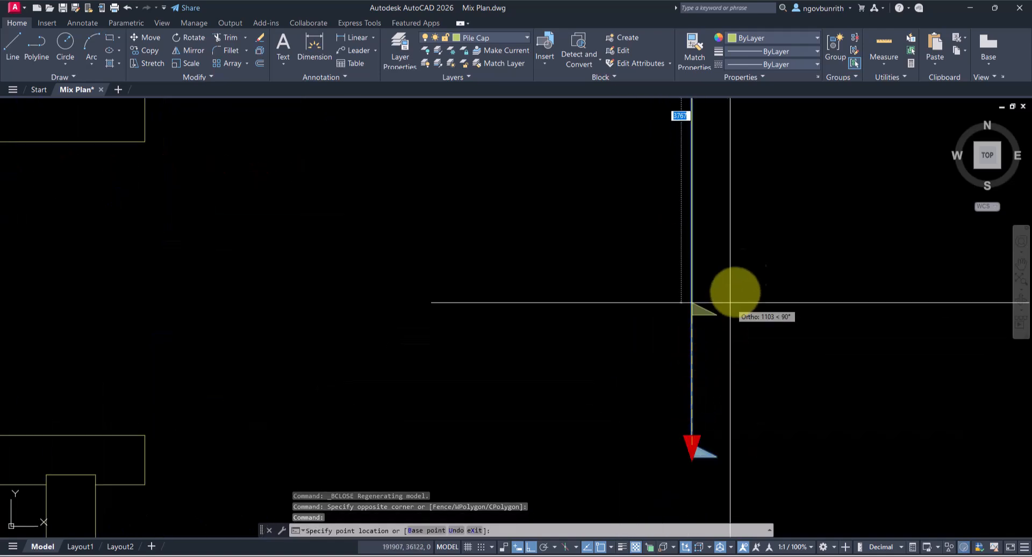
scroll(783, 416, down, 3)
scroll(767, 368, up, 4)
click(741, 376)
click(741, 376)
click(764, 226)
middle_drag(835, 291, 797, 445)
click(701, 376)
click(702, 323)
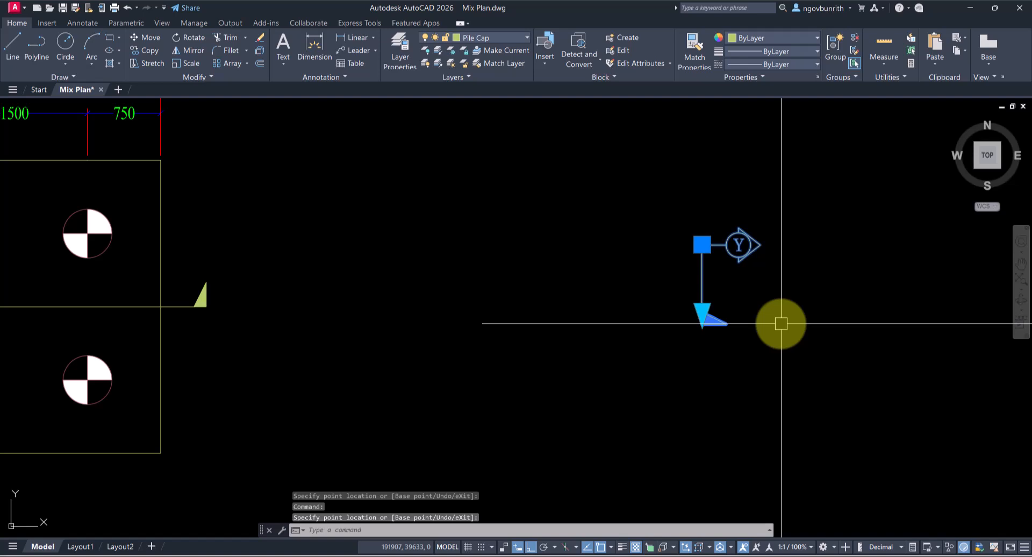
key(Escape)
scroll(671, 295, up, 5)
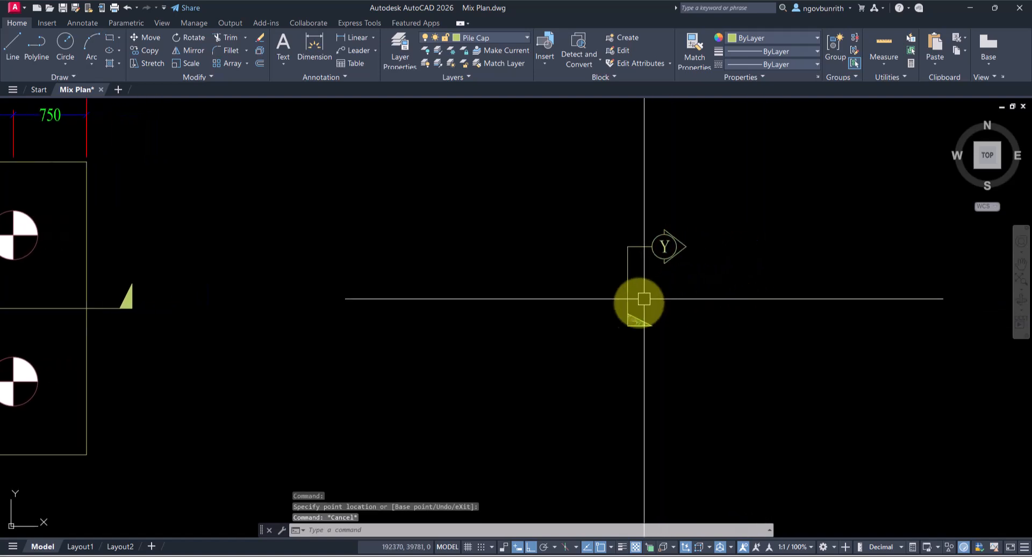
middle_drag(620, 334, 583, 339)
scroll(597, 304, down, 4)
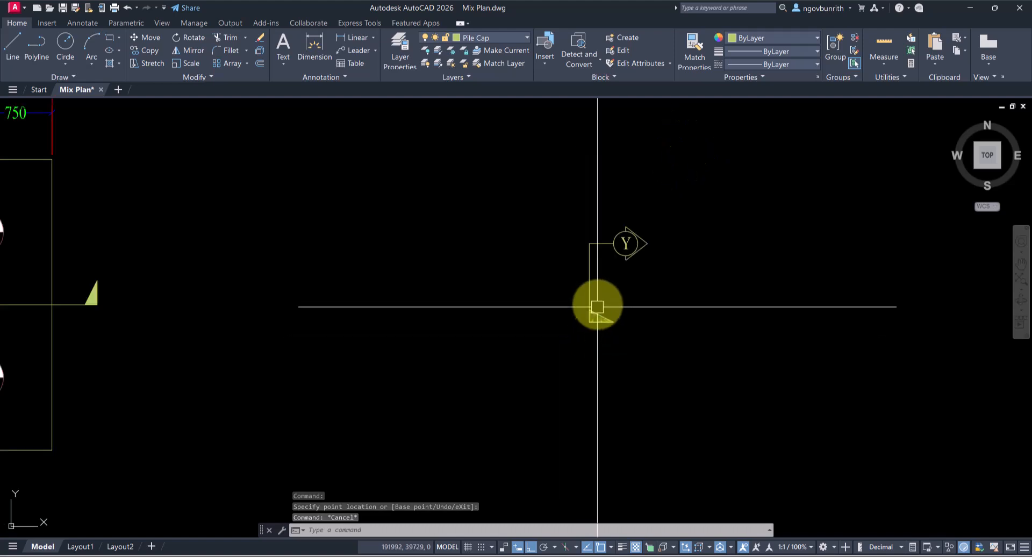
scroll(632, 240, up, 2)
middle_drag(647, 232, 665, 208)
scroll(666, 208, down, 2)
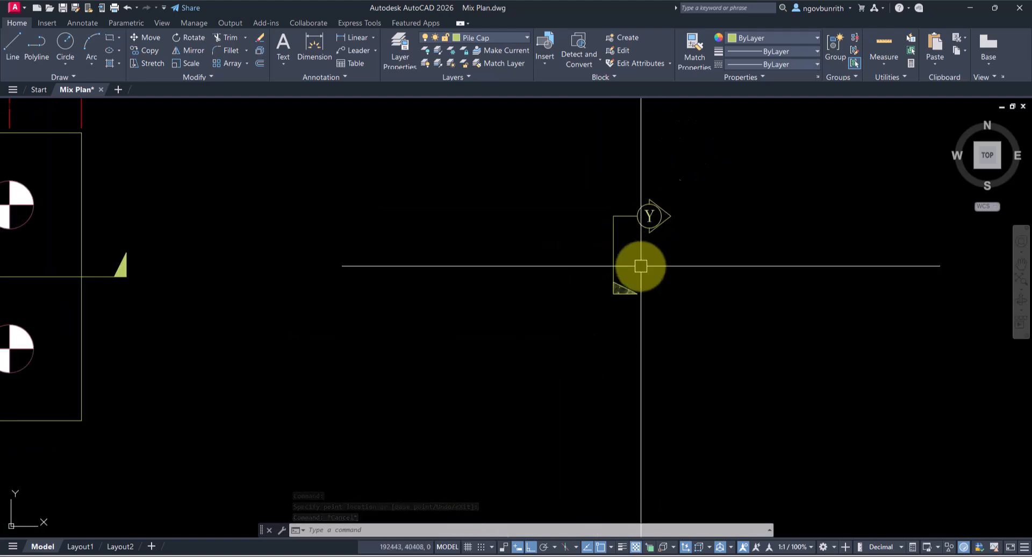
- Lengthen the Section Y block with its linear grip until its lower end lies below the pile elevations, and deselect it
scroll(641, 267, up, 4)
click(615, 227)
click(519, 240)
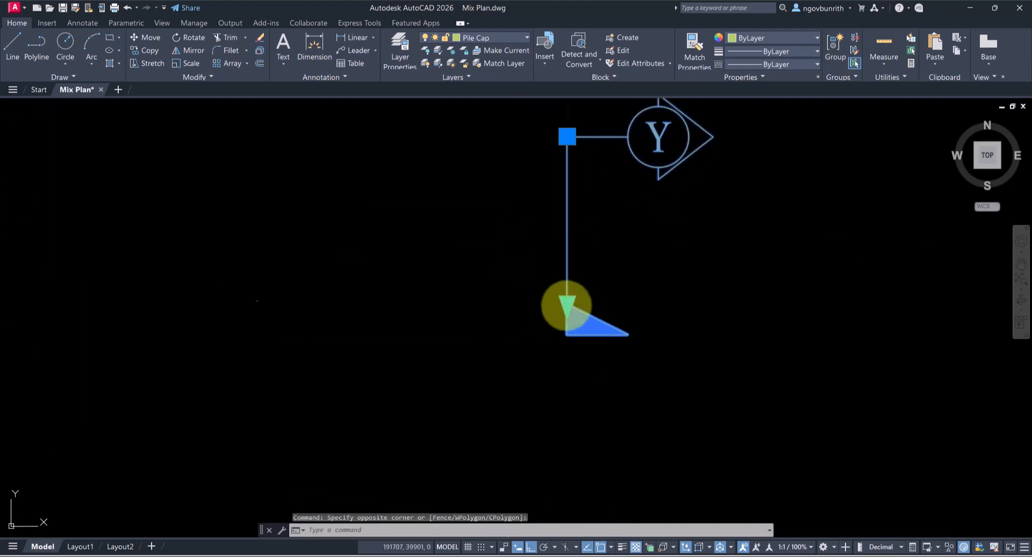
click(566, 304)
scroll(634, 259, down, 5)
scroll(633, 259, down, 4)
click(618, 467)
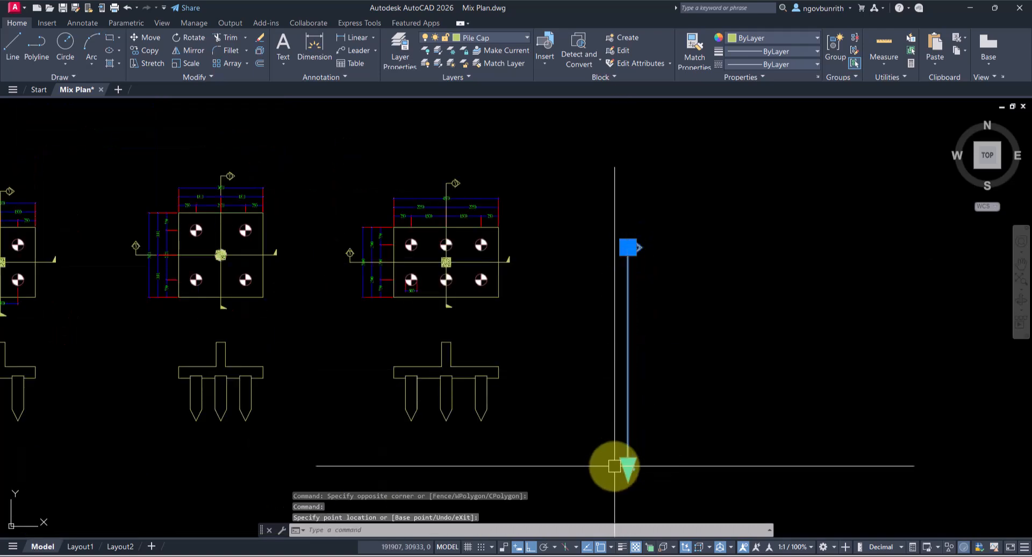
key(Escape)
middle_drag(641, 424, 628, 380)
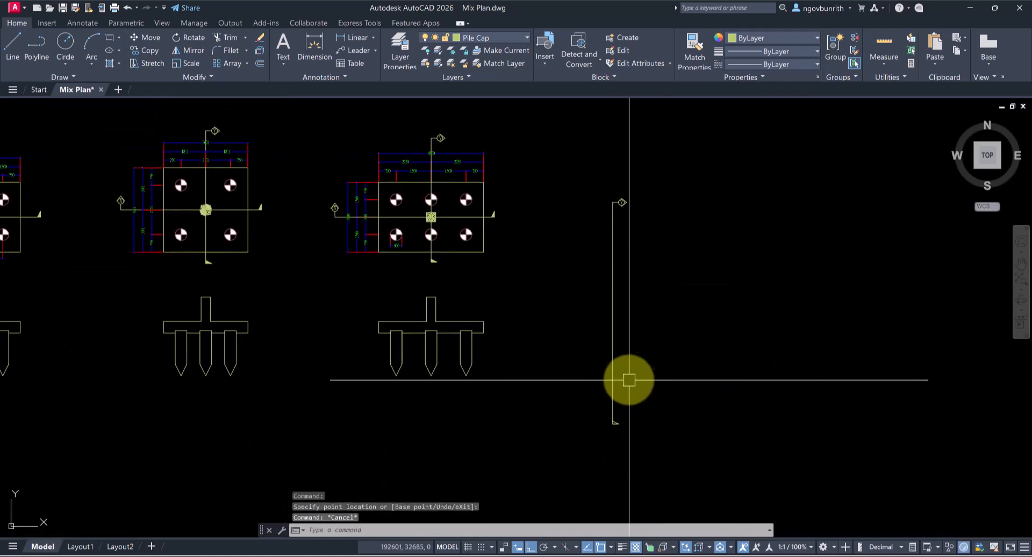
- Examine the lengthened Section Y block beside the pile cap plans and compare it with their existing Y section marks
scroll(643, 265, down, 2)
scroll(642, 252, down, 2)
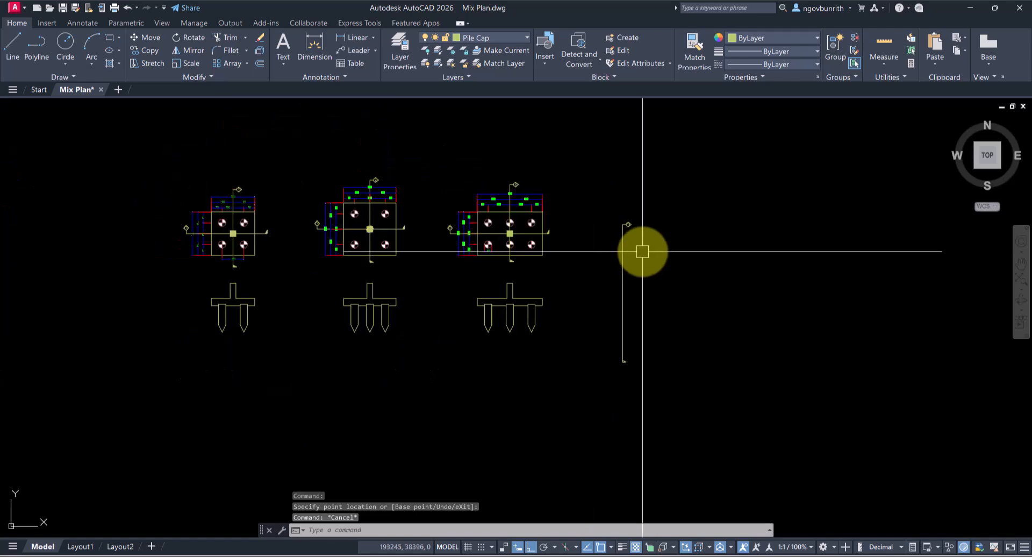
middle_drag(643, 268, 602, 276)
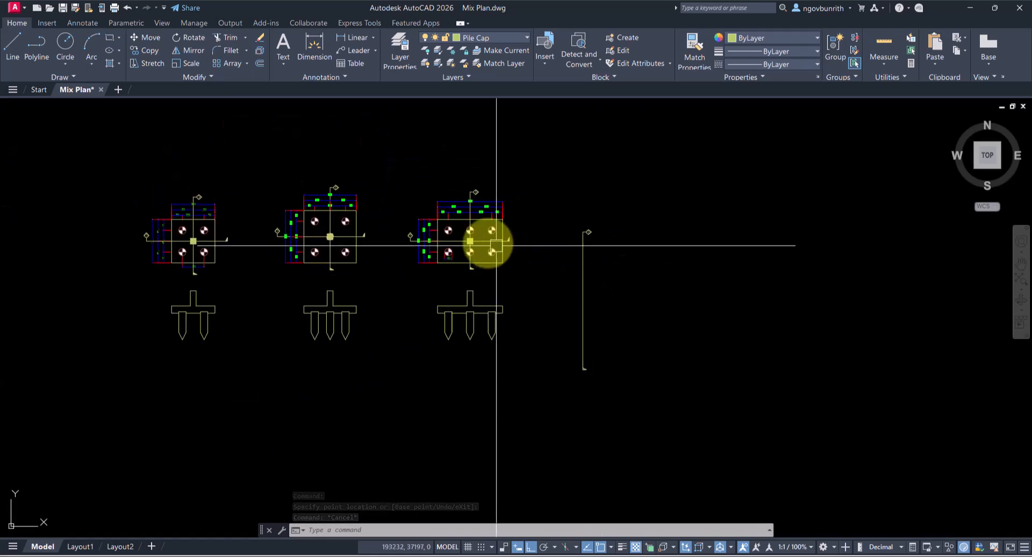
scroll(497, 238, up, 4)
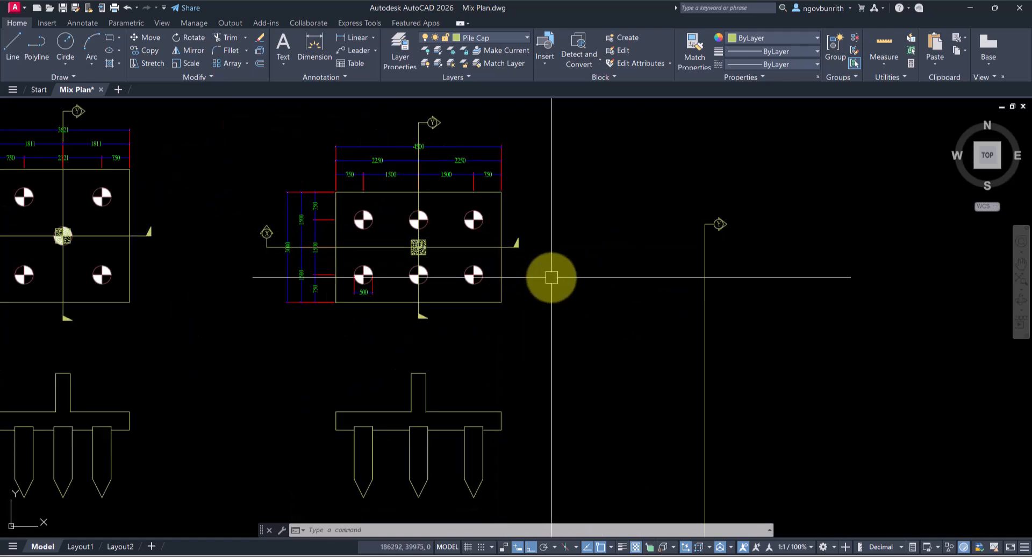
middle_drag(582, 278, 518, 282)
scroll(553, 276, down, 2)
scroll(584, 307, up, 2)
scroll(589, 302, down, 2)
scroll(612, 368, up, 2)
scroll(651, 331, down, 2)
scroll(588, 247, up, 4)
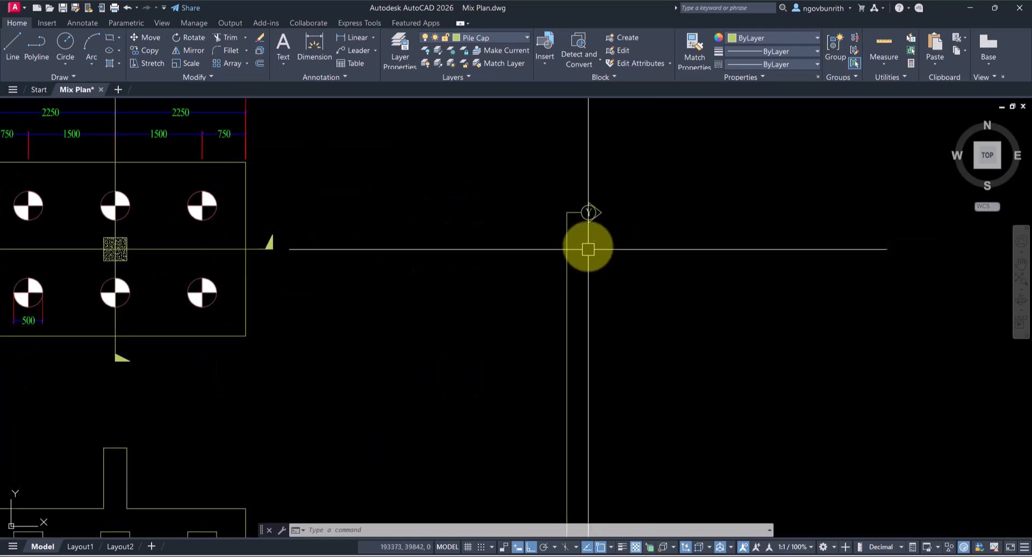
scroll(668, 209, up, 4)
scroll(669, 208, down, 6)
scroll(666, 220, down, 2)
scroll(603, 252, up, 2)
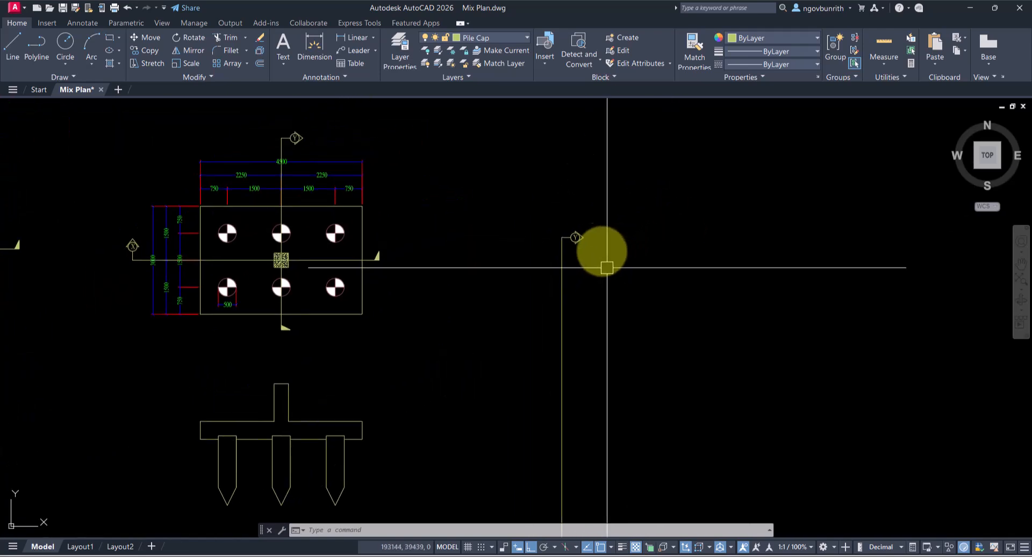
scroll(601, 229, up, 2)
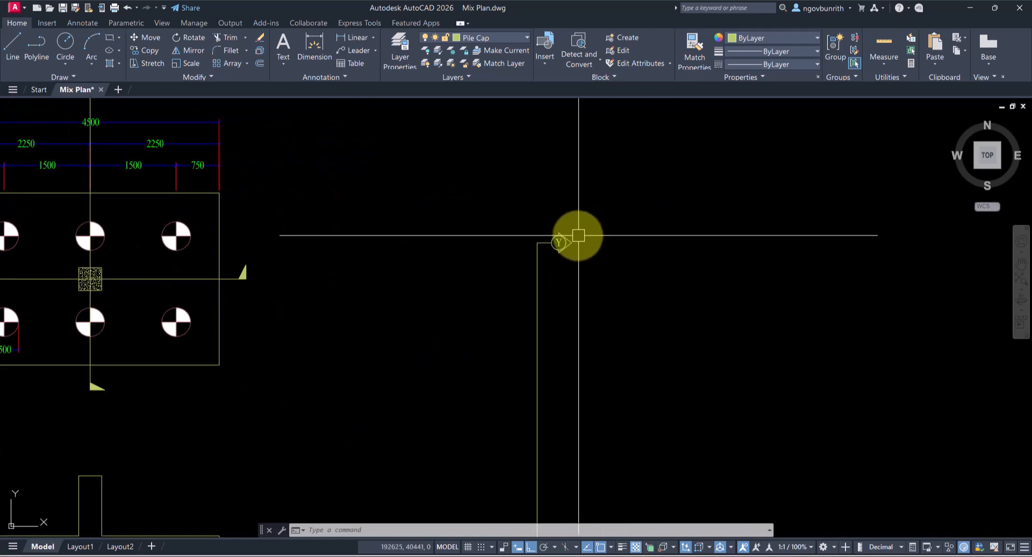
scroll(586, 236, down, 2)
- Erase the old Y section symbol and its vertical line from the six-pile cap plan
scroll(281, 215, up, 4)
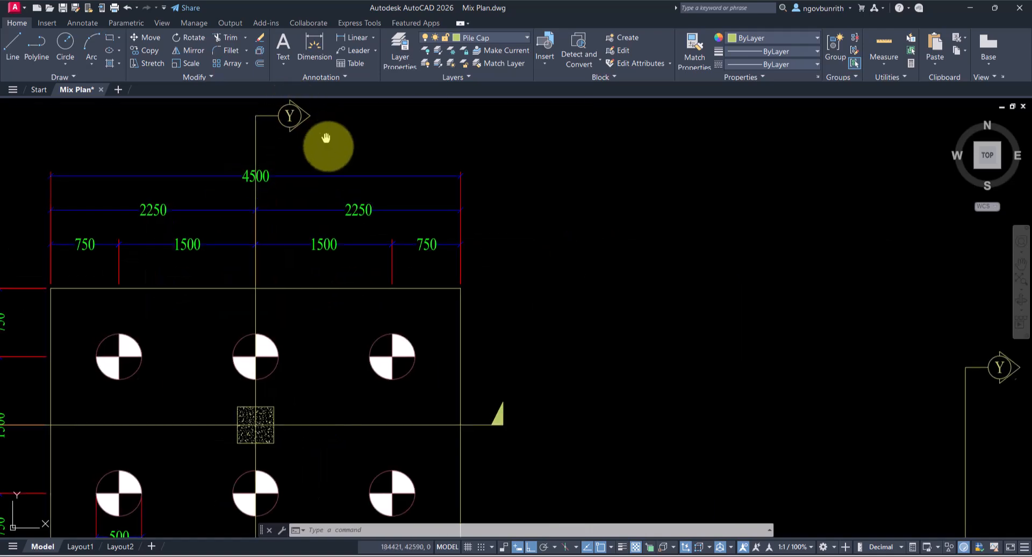
middle_drag(326, 136, 338, 157)
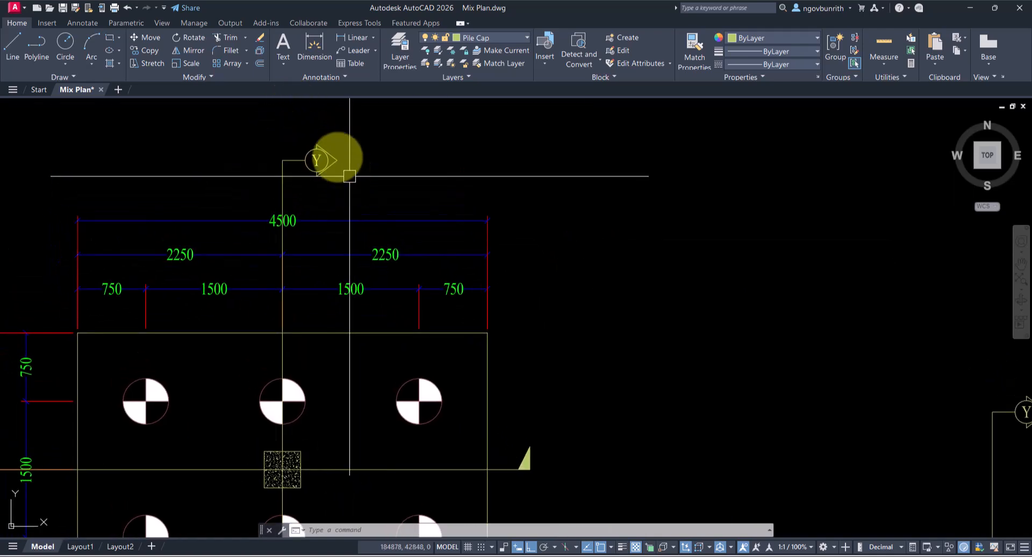
click(259, 182)
text(e)
key(Return)
- Erase the leftover section arrowhead below the lower edge of the six-pile cap plan
scroll(345, 253, down, 3)
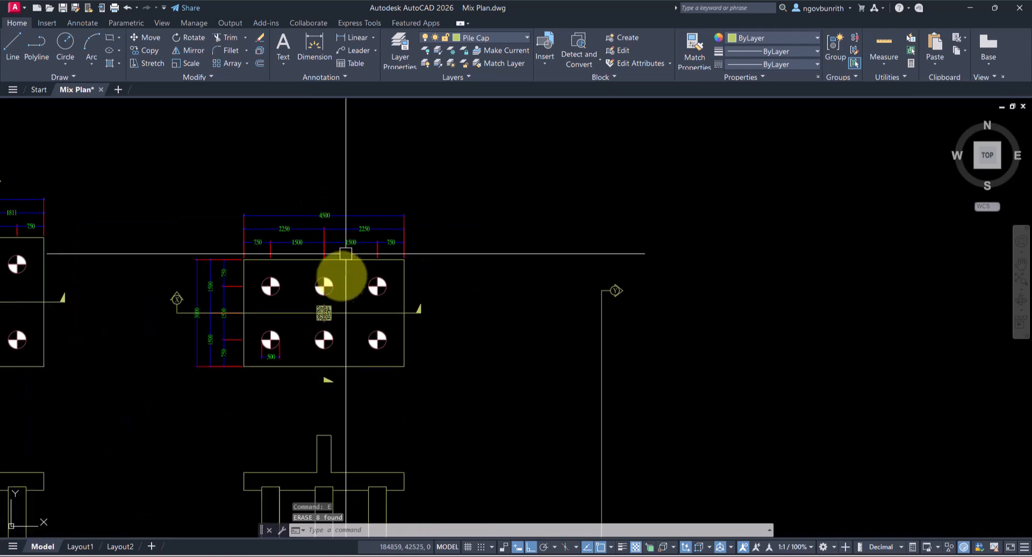
scroll(329, 341, up, 3)
scroll(339, 446, up, 3)
click(342, 419)
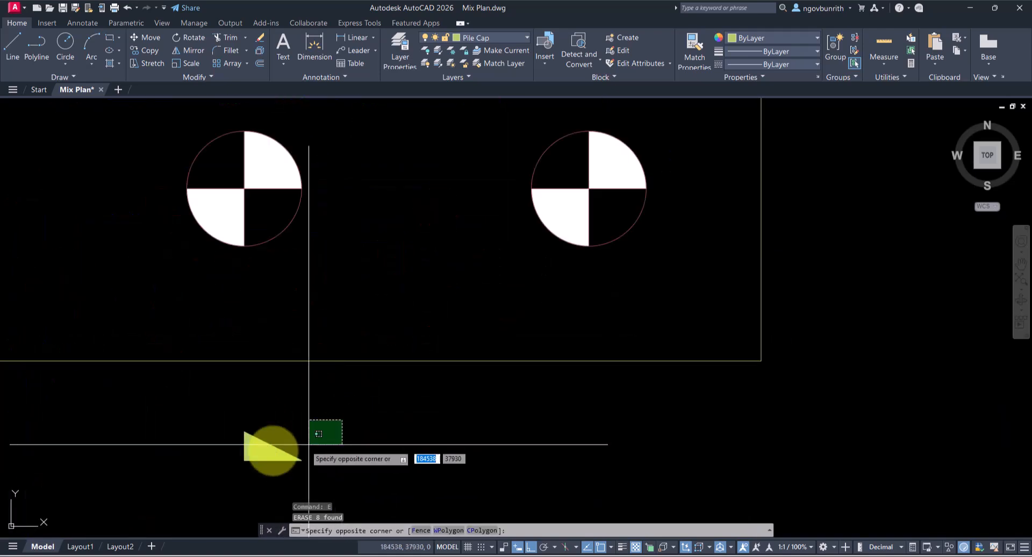
click(205, 472)
scroll(288, 398, down, 3)
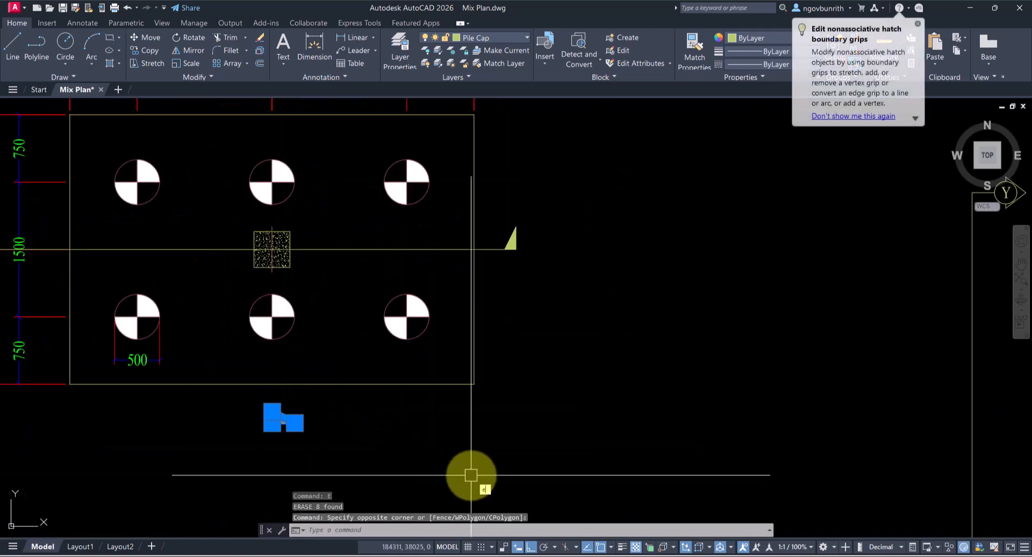
text(e)
key(Return)
- Move the Section Y block by the upper end of its line onto the midpoint of the six-pile cap's lower edge
scroll(473, 420, down, 3)
click(675, 376)
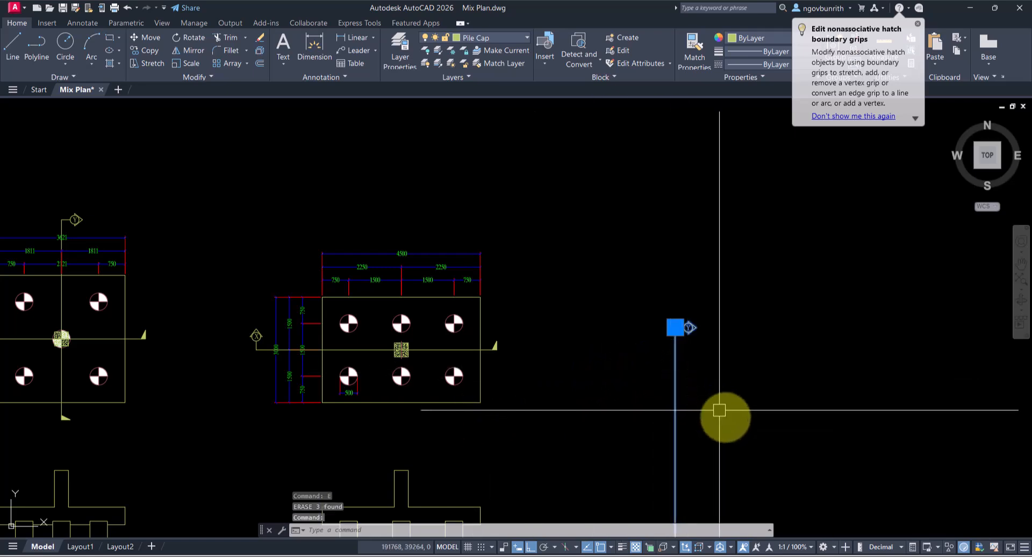
text(m)
key(Return)
scroll(656, 345, up, 2)
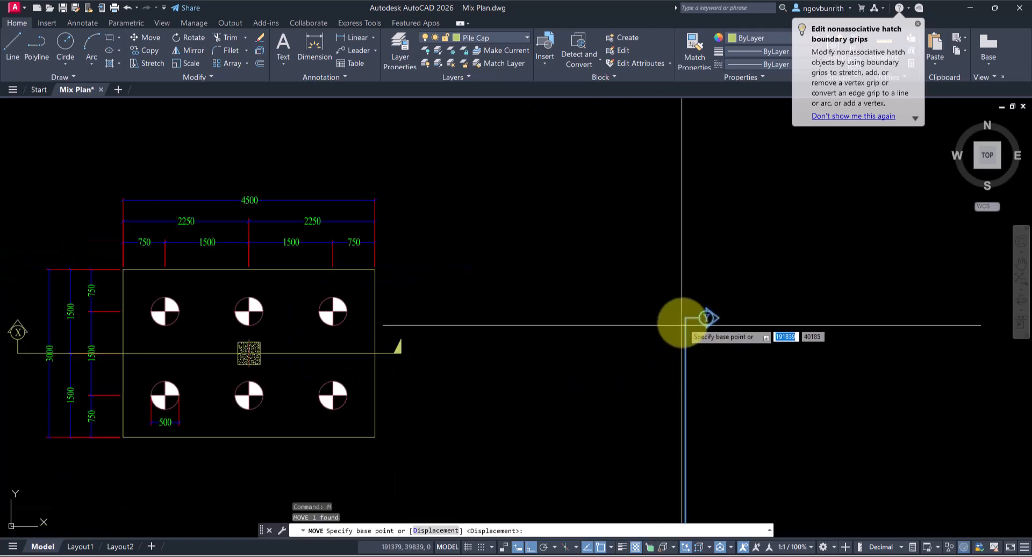
click(685, 321)
scroll(684, 319, down, 4)
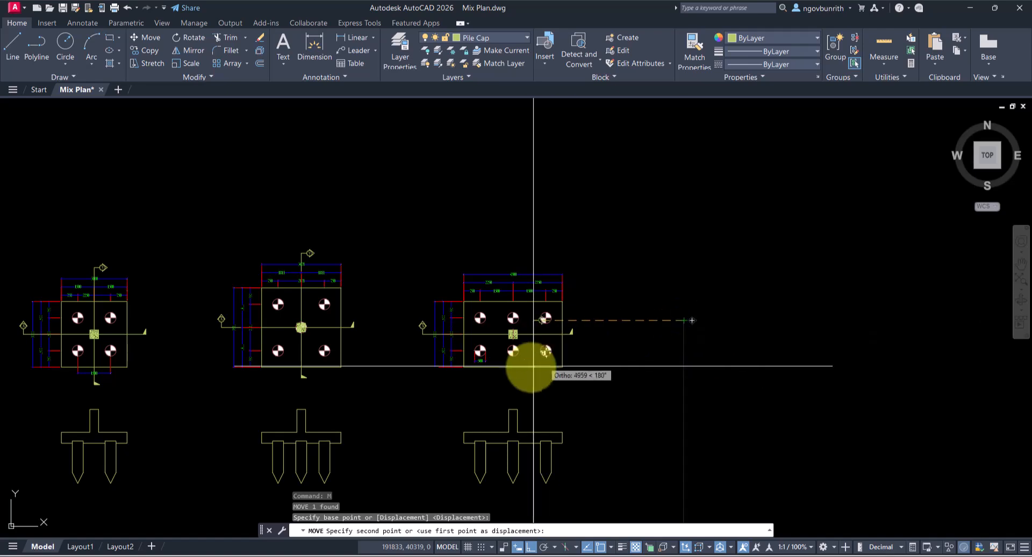
scroll(528, 368, up, 6)
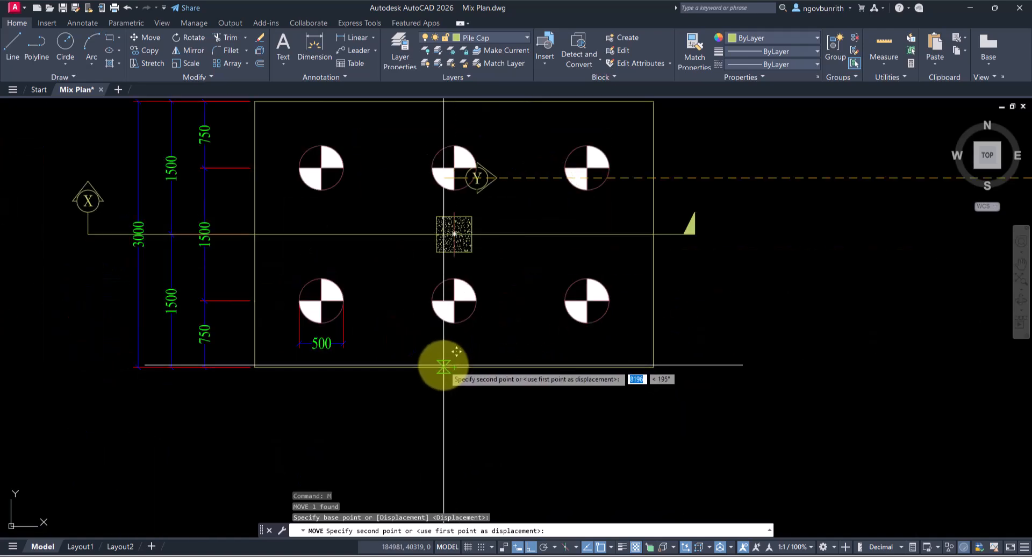
click(455, 367)
- Move the Section Y block straight up until its Y symbol sits above the 4500 dimension of the six-pile cap
scroll(534, 284, down, 4)
click(525, 343)
click(493, 359)
text(m)
key(Return)
click(688, 385)
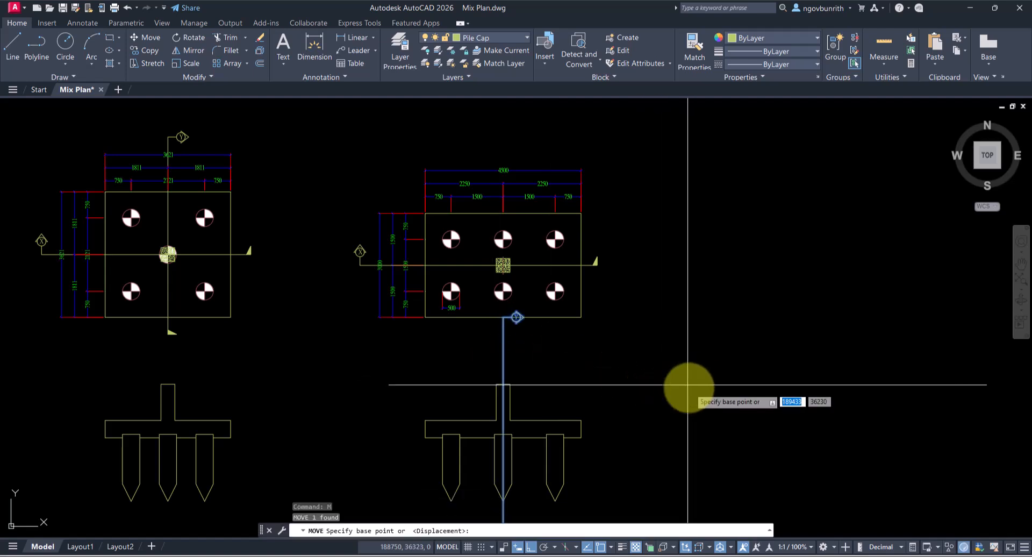
click(691, 222)
- Shorten the Section Y block with its lower linear grip so the arrowhead sits just below the six-pile cap plan, and deselect it
click(529, 339)
click(470, 350)
scroll(497, 471, up, 4)
middle_drag(553, 360, 567, 311)
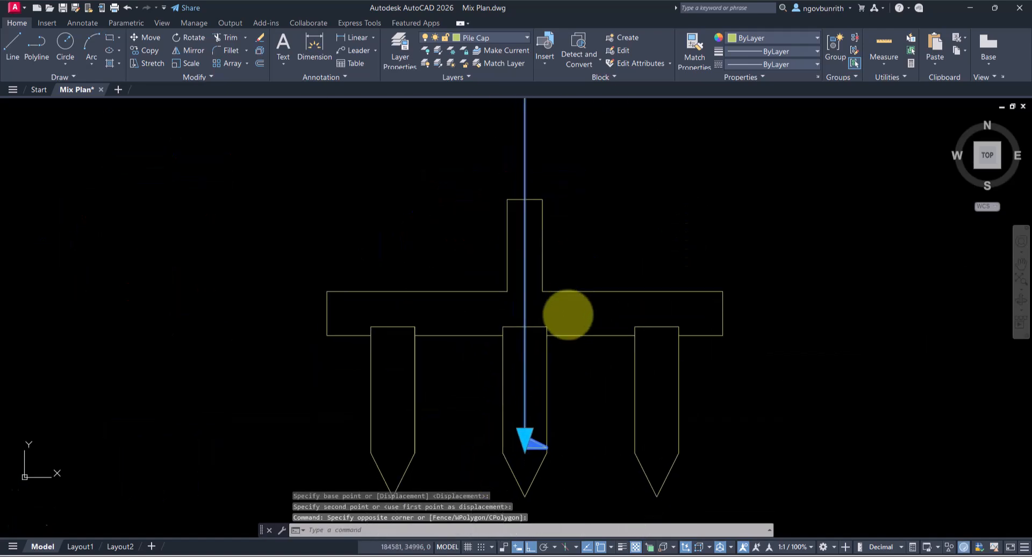
click(525, 436)
scroll(534, 437, down, 3)
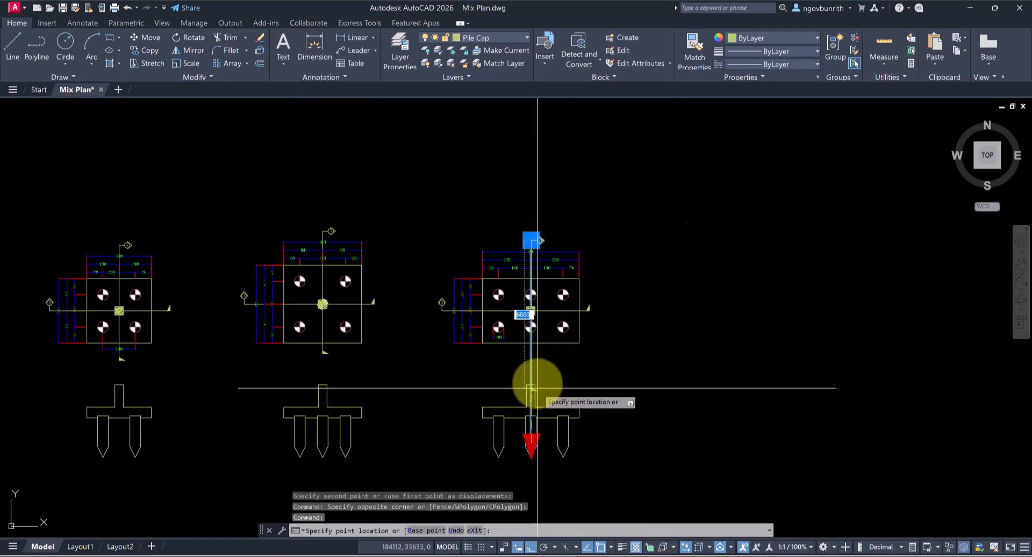
scroll(538, 349, up, 4)
scroll(701, 380, down, 2)
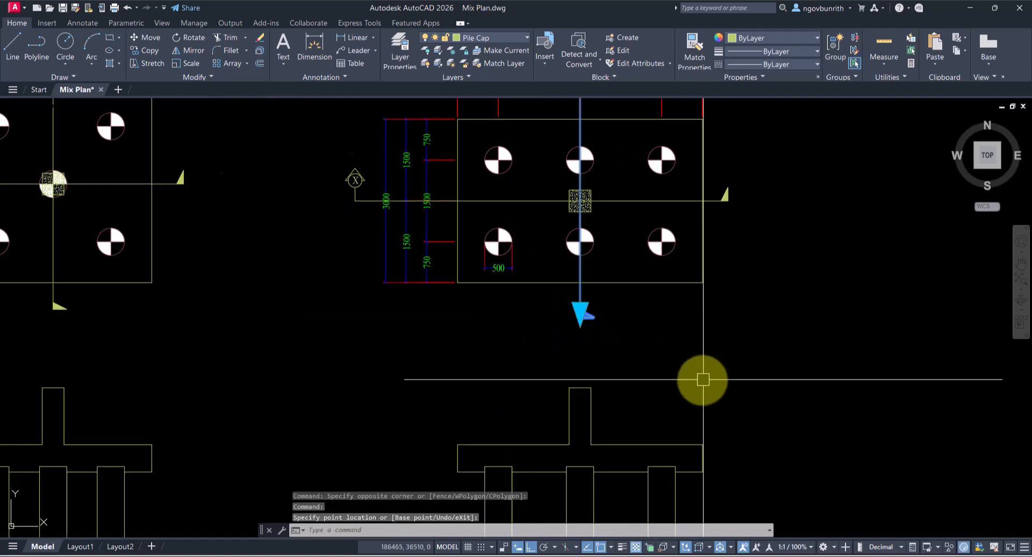
key(Escape)
- Examine the Section Y block on the six-pile cap plan from its Y symbol down to its arrowhead
middle_drag(634, 385, 478, 453)
scroll(397, 430, down, 3)
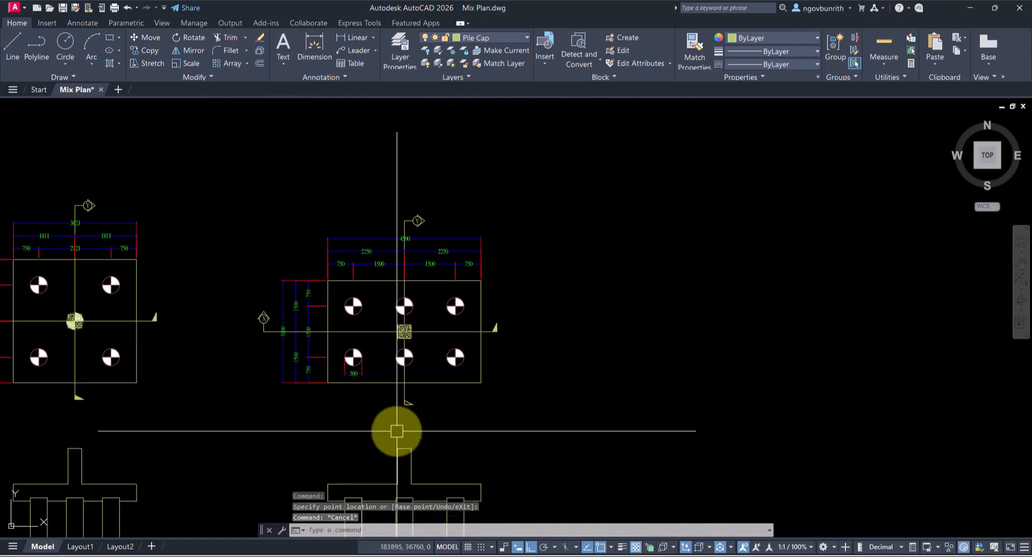
scroll(401, 362, up, 5)
scroll(403, 362, down, 5)
scroll(416, 290, up, 4)
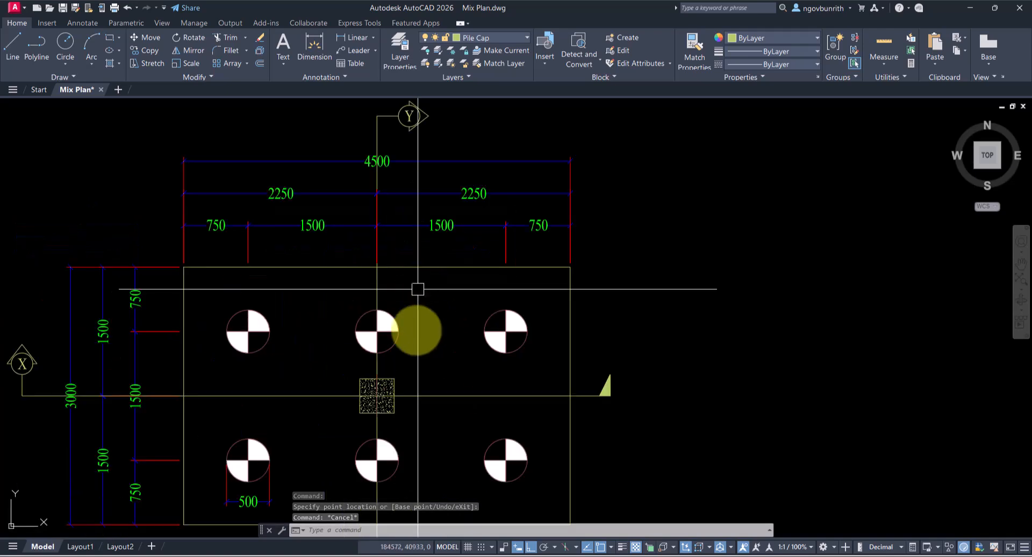
middle_drag(376, 315, 407, 167)
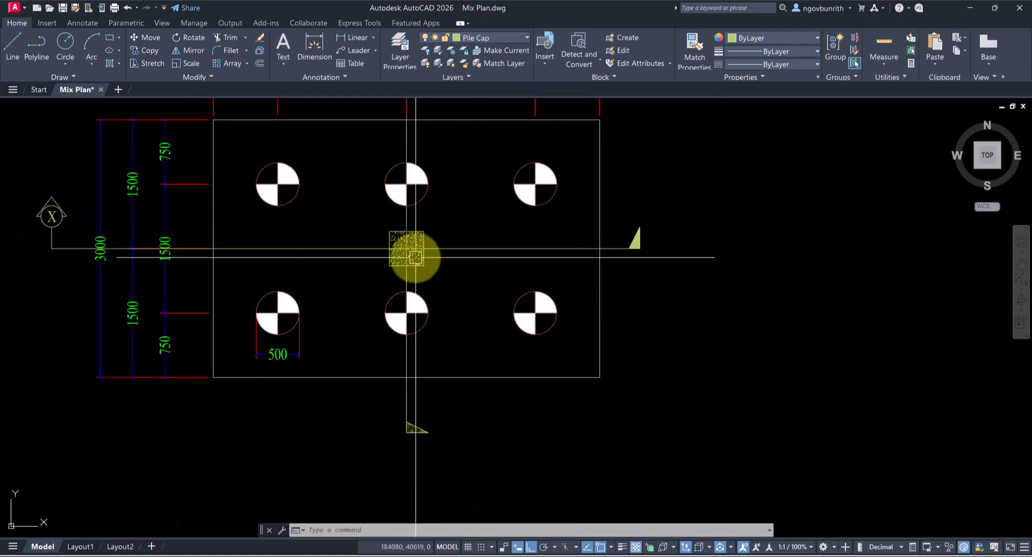
scroll(414, 253, down, 4)
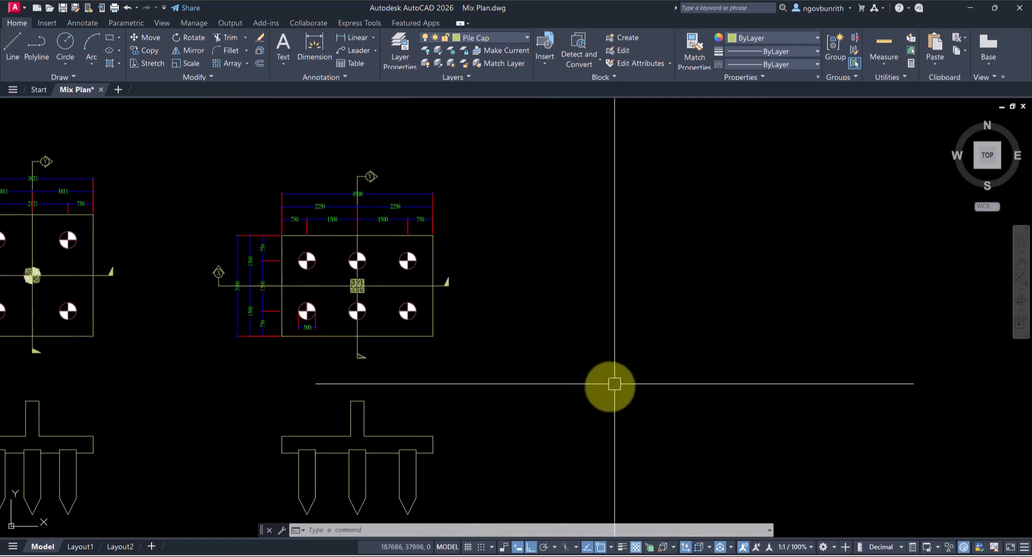
scroll(356, 286, up, 3)
scroll(505, 278, down, 3)
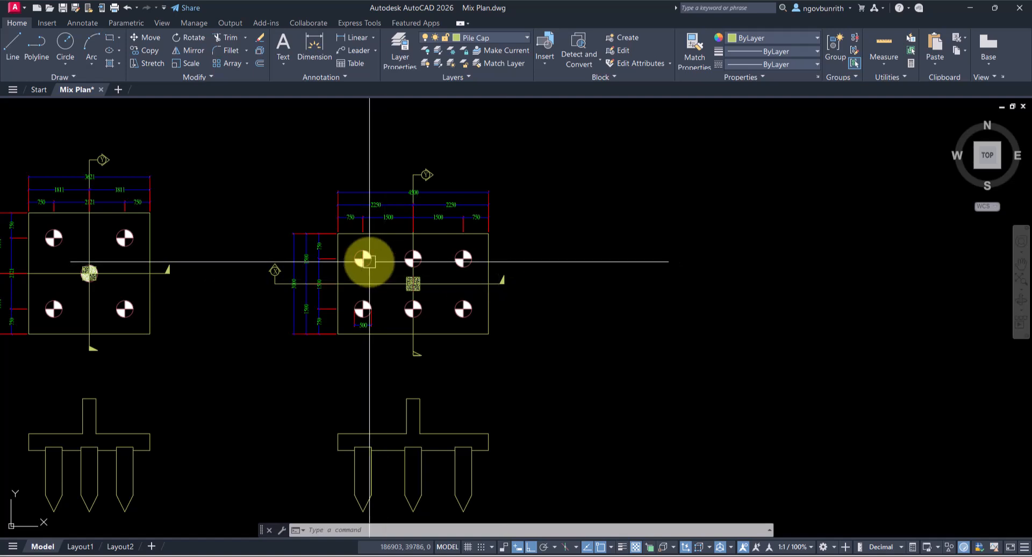
- Copy the six-pile cap outline with its piles, column and 500 dimension horizontally to the empty area beside the plan
scroll(370, 262, up, 2)
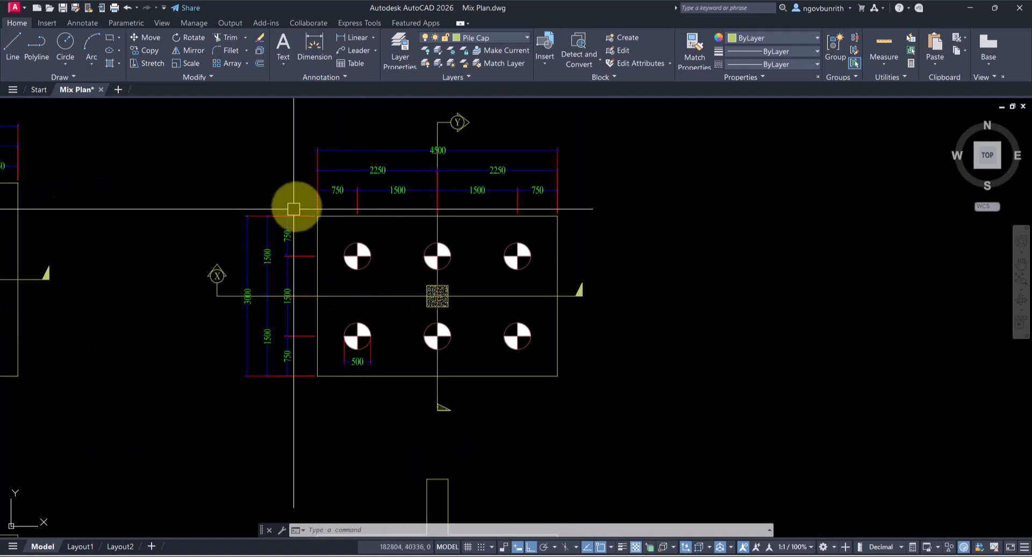
click(615, 386)
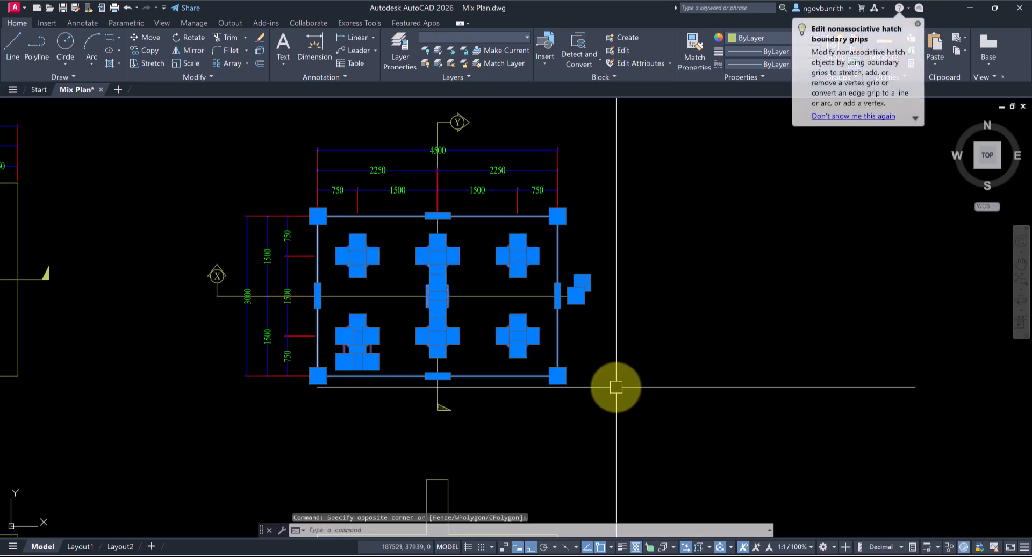
text(co)
key(Return)
click(647, 396)
scroll(580, 398, down, 2)
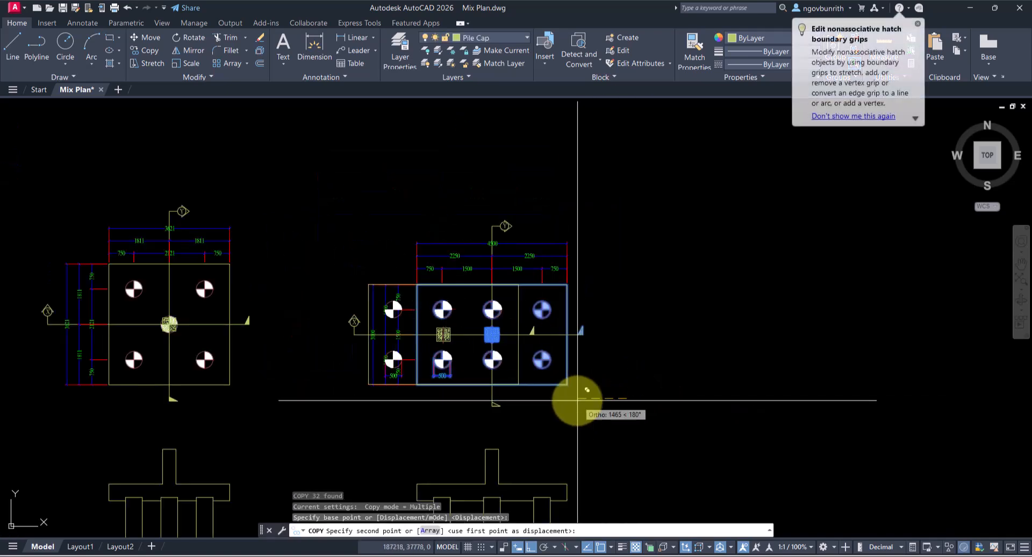
click(920, 432)
key(Escape)
- Erase the stray section arrowhead that was copied along with the six-pile cap plan
middle_drag(931, 414, 828, 420)
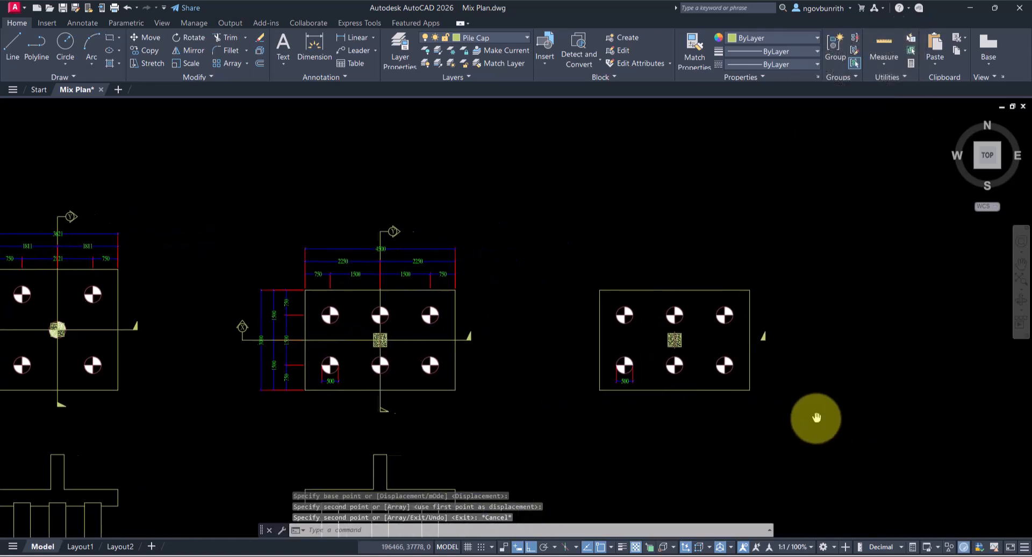
scroll(725, 392, up, 2)
scroll(821, 294, up, 2)
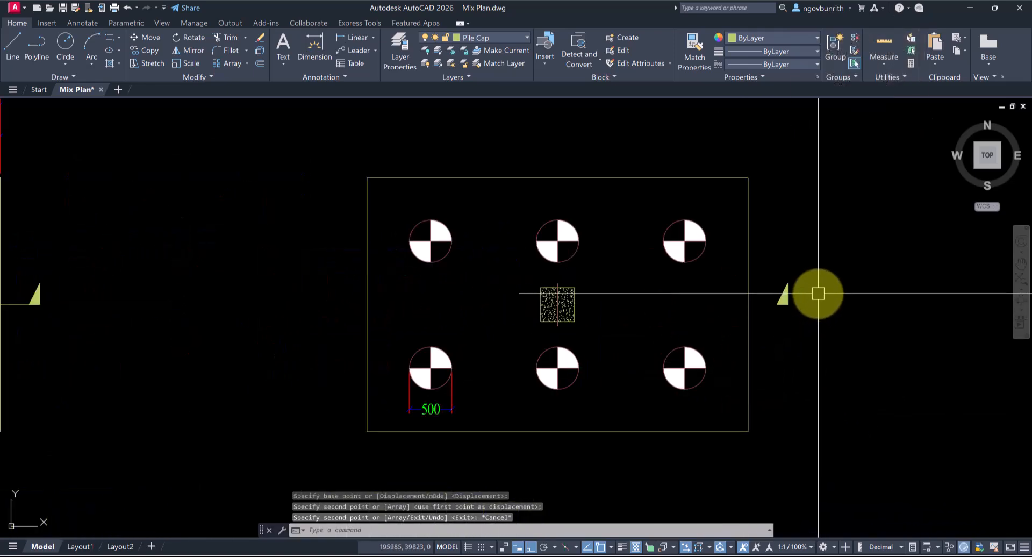
click(815, 247)
click(767, 338)
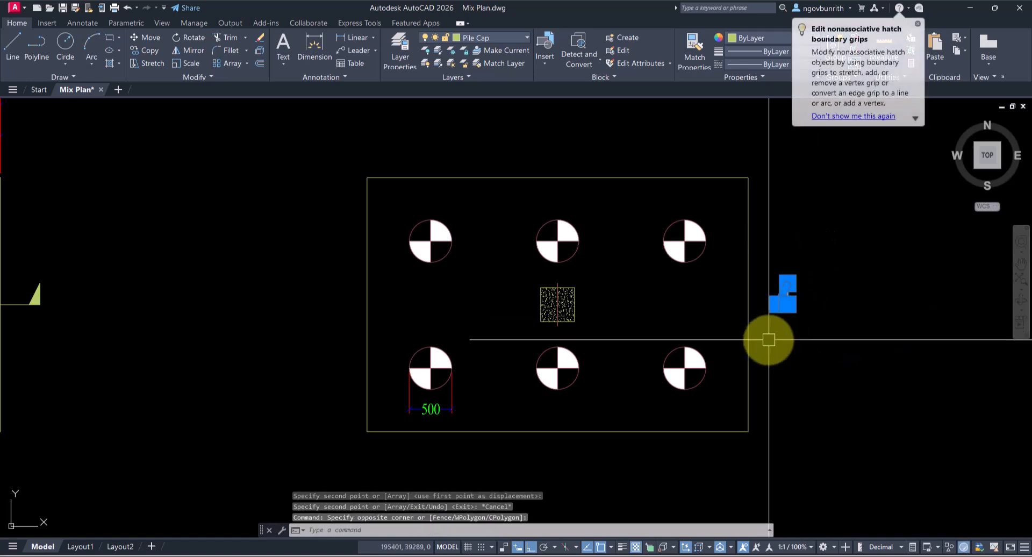
text(E)
key(Return)
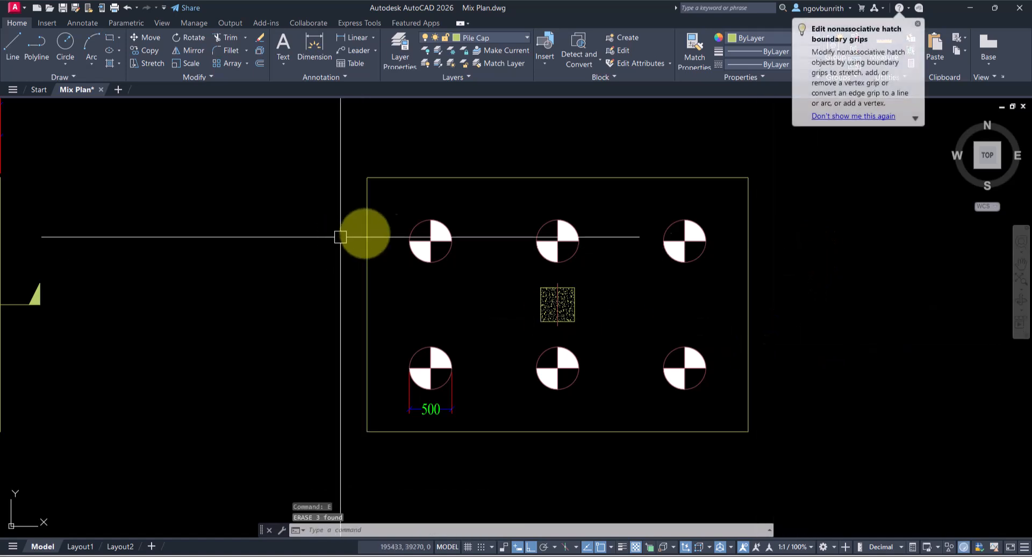
- Rotate the copied six-pile cap plan with its piles, column and dimension 90° counterclockwise about the column's centre
scroll(564, 248, down, 2)
click(427, 206)
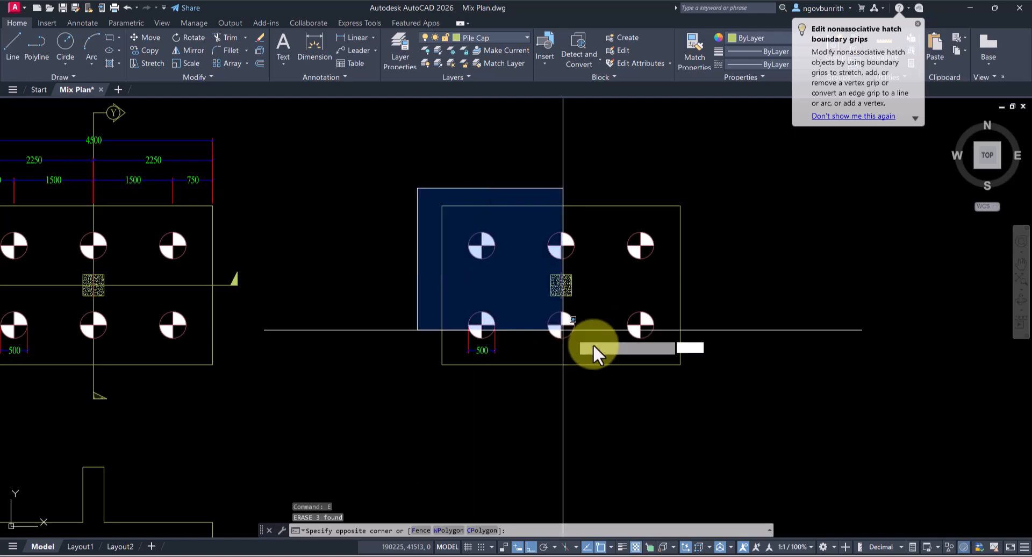
click(763, 405)
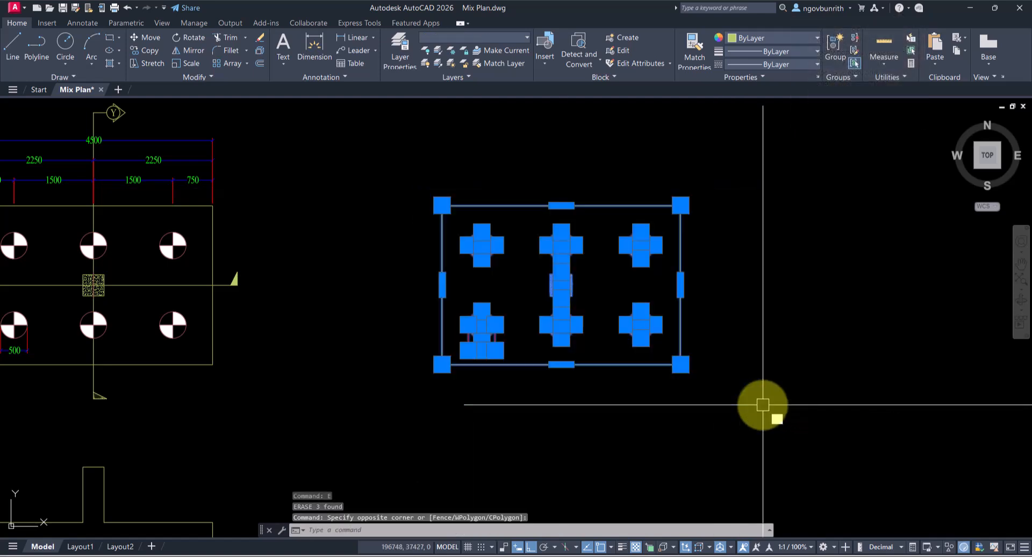
text(ro)
key(Return)
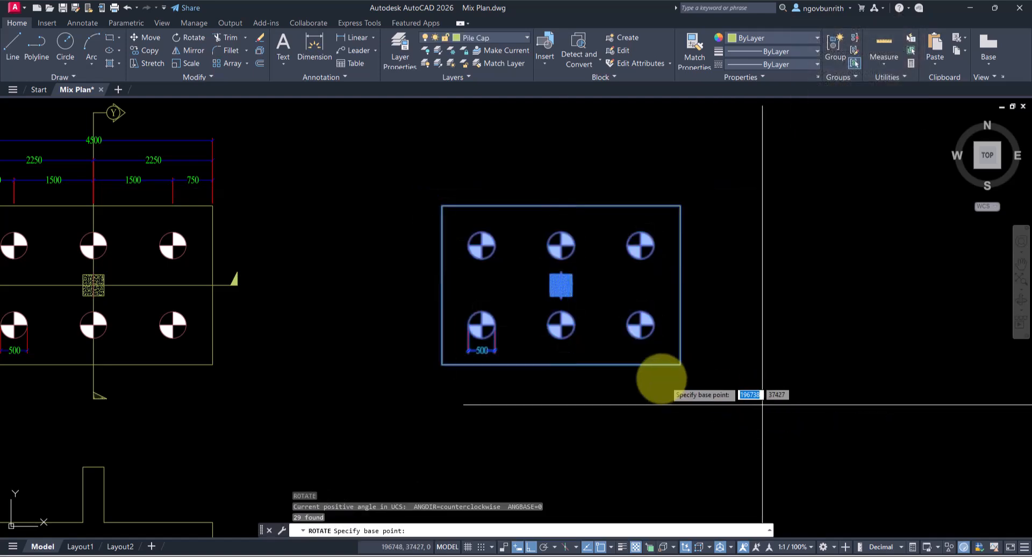
click(561, 284)
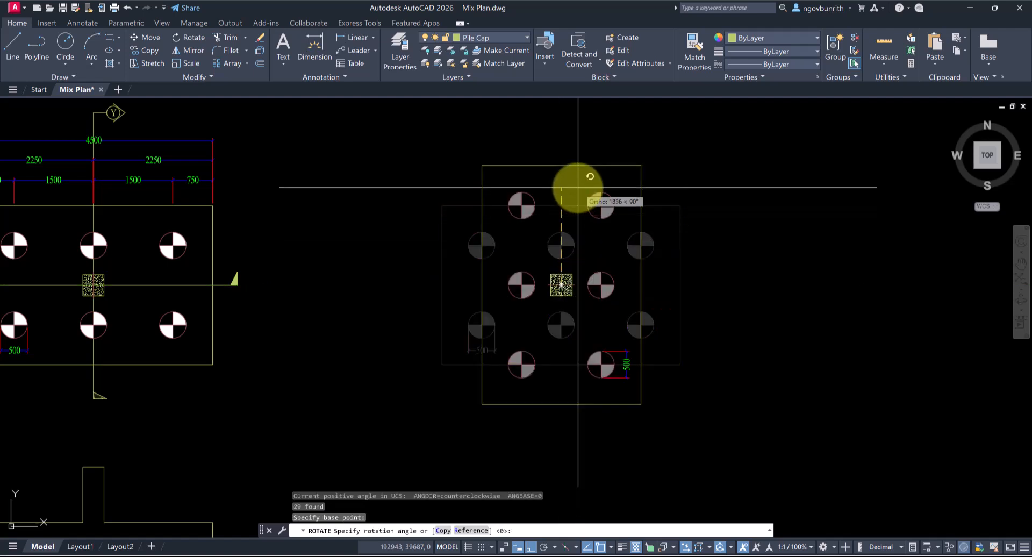
click(566, 140)
- Draw a horizontal guide line from the original six-pile cap's lower right corner past the rotated copy
middle_drag(654, 216, 624, 207)
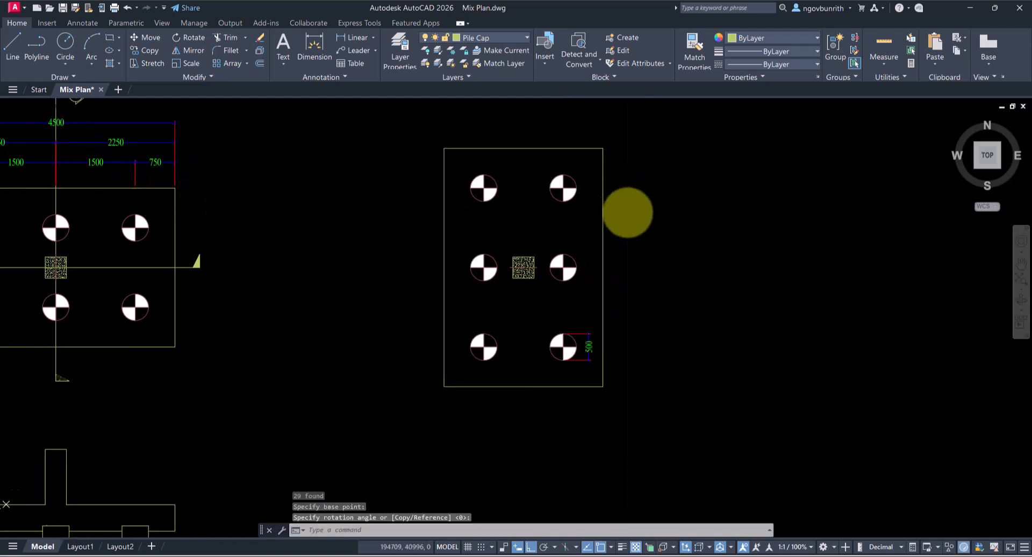
scroll(637, 354, down, 2)
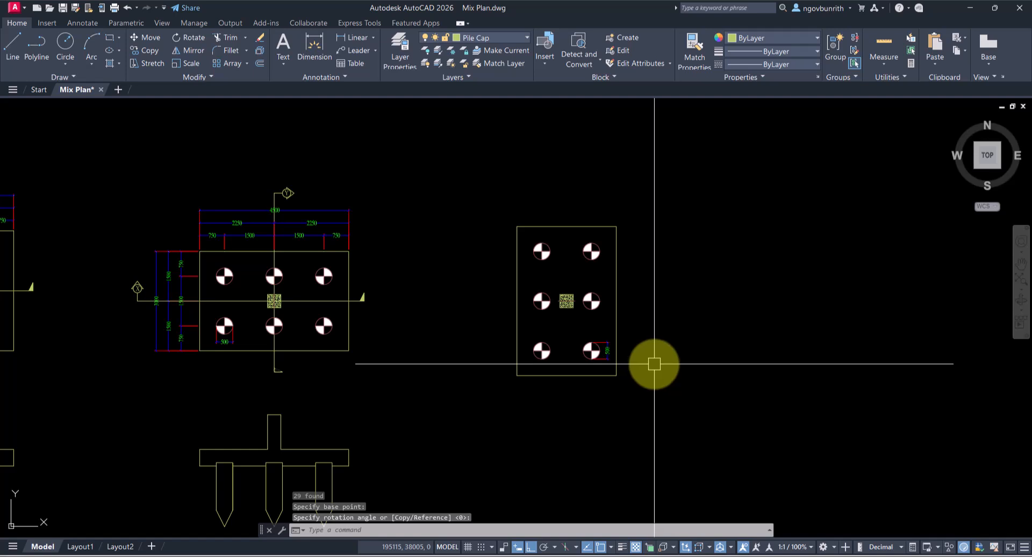
text(l)
key(Return)
click(344, 350)
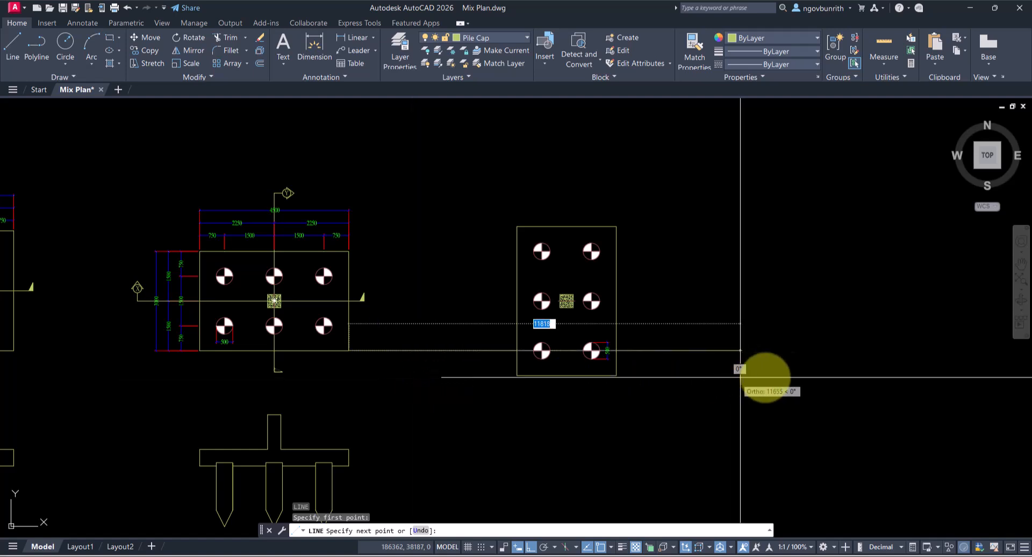
click(807, 378)
key(Return)
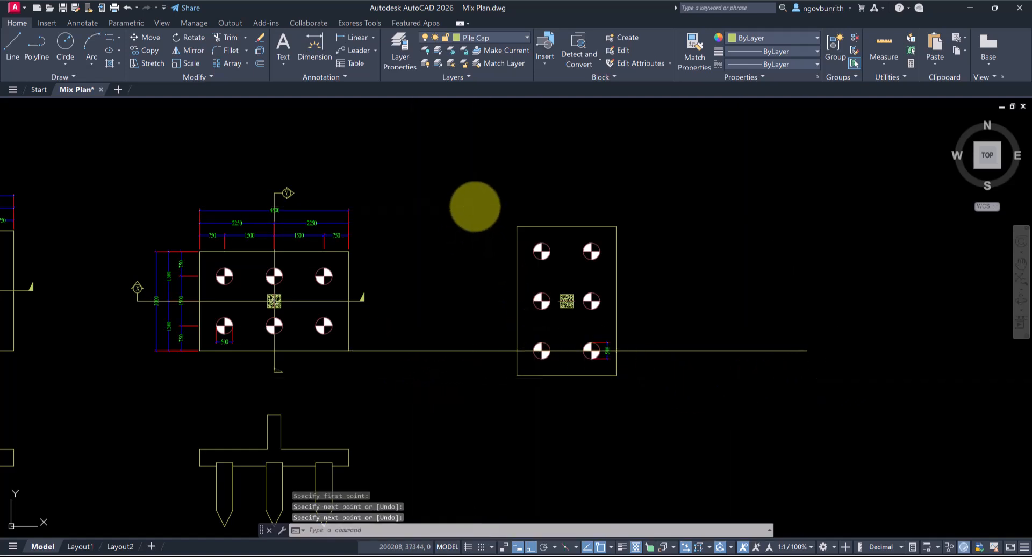
- Move the rotated cap plan vertically so its lower left corner sits on the horizontal guide line
click(476, 206)
click(649, 403)
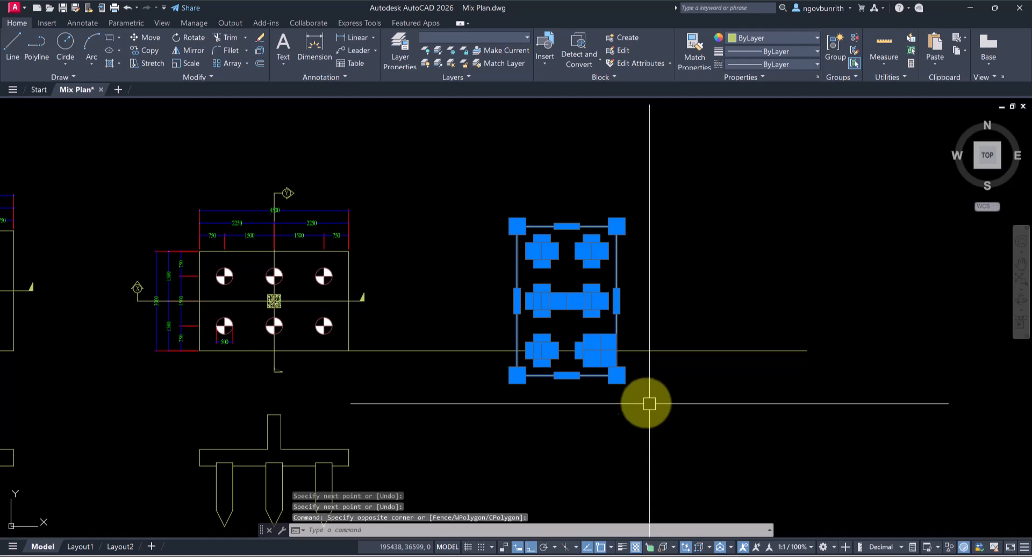
text(m)
key(Return)
click(518, 375)
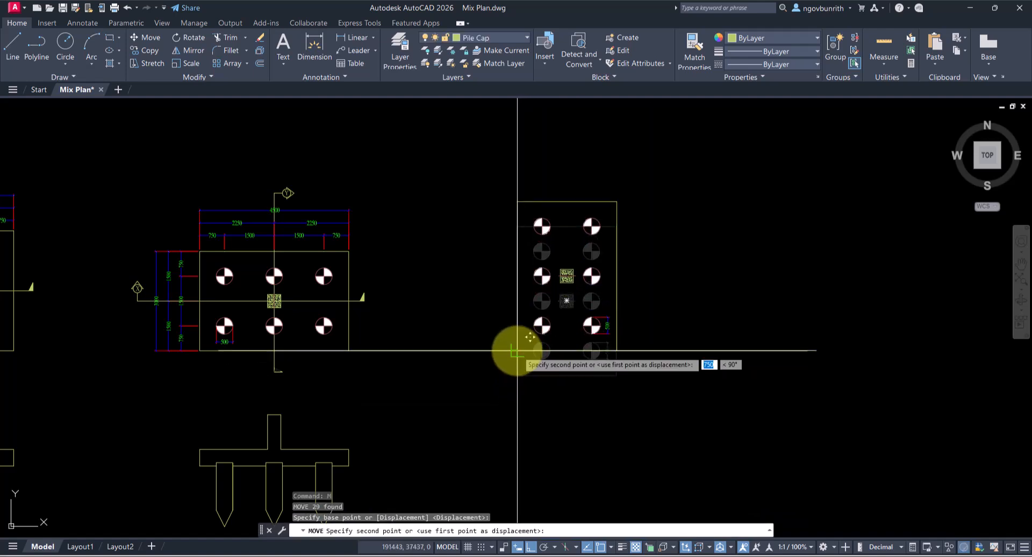
key(Return)
- Erase the horizontal guide line between the original cap and the rotated copy
click(760, 338)
click(704, 385)
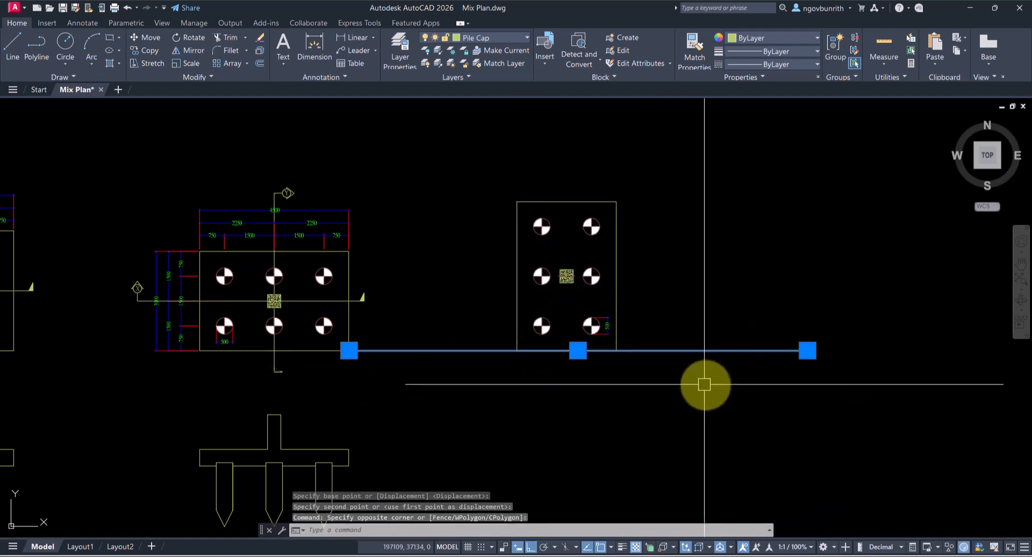
text(e)
key(Return)
- Add a vertical linear dimension from the rotated cap's lower left corner to the lower left pile, placed outside the left edge
mouse_move(626, 386)
middle_down()
mouse_move(672, 375)
mouse_move(682, 345)
middle_up()
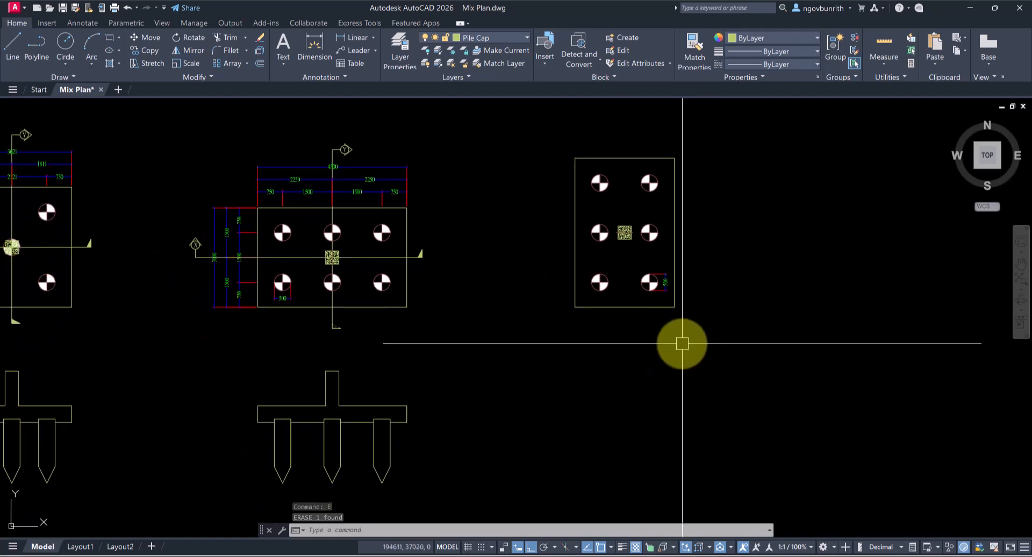
middle_drag(682, 344, 691, 373)
middle_drag(599, 265, 599, 297)
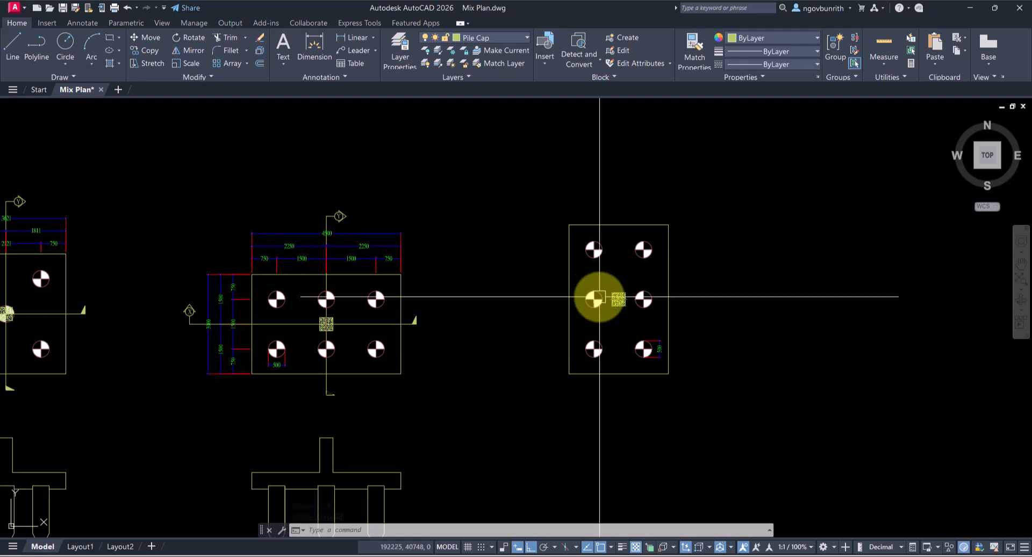
text(dli)
key(Return)
scroll(609, 372, up, 2)
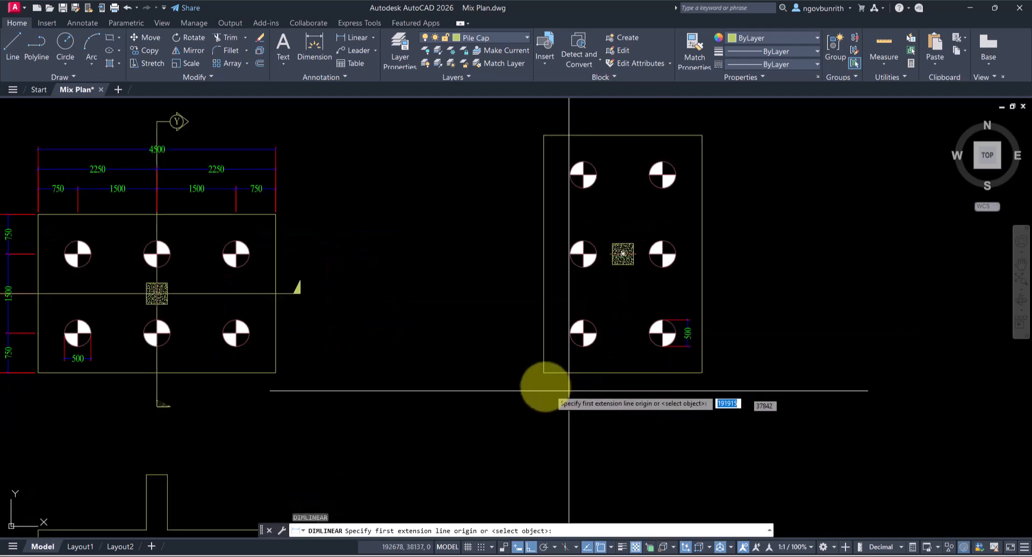
click(543, 371)
scroll(543, 370, up, 2)
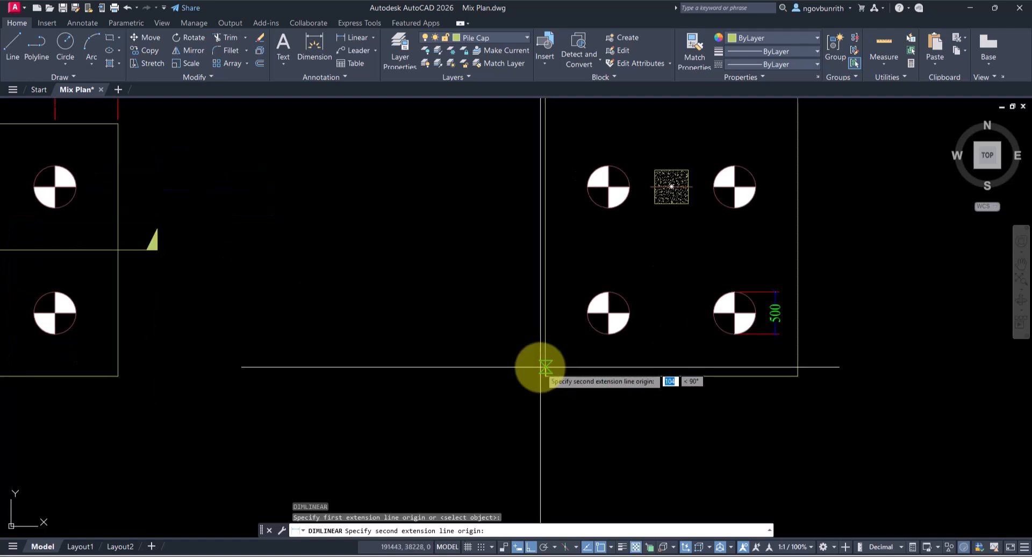
click(587, 312)
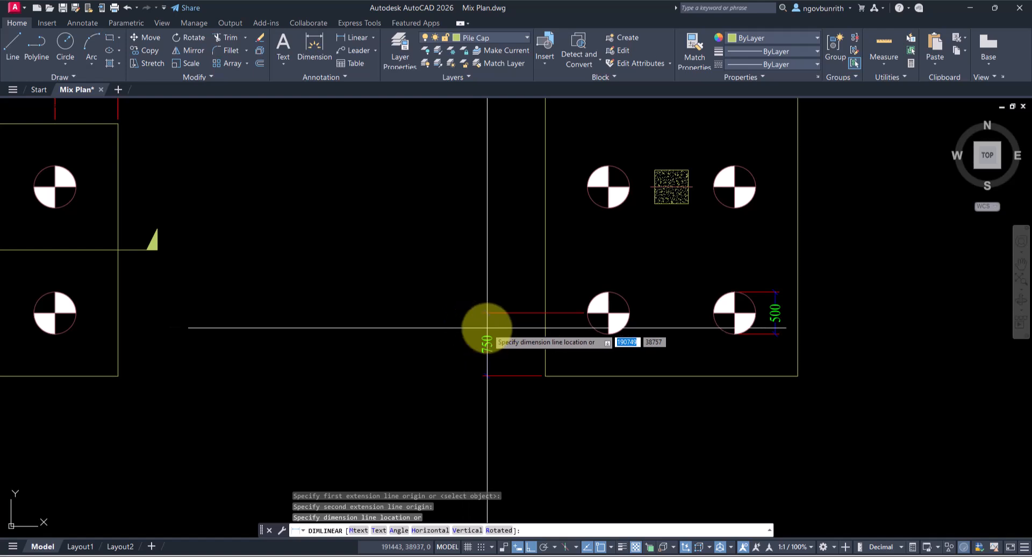
click(487, 327)
- Continue the vertical dimension chain to the middle left pile, the upper left pile and the rotated cap's top edge
middle_drag(564, 337, 532, 374)
text(dc)
key(Return)
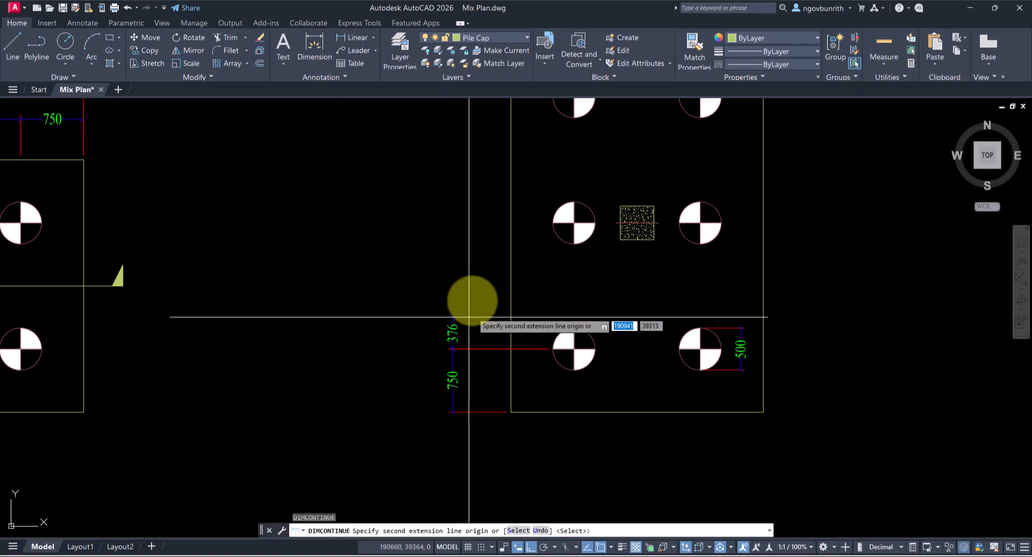
click(553, 222)
middle_drag(506, 195, 497, 336)
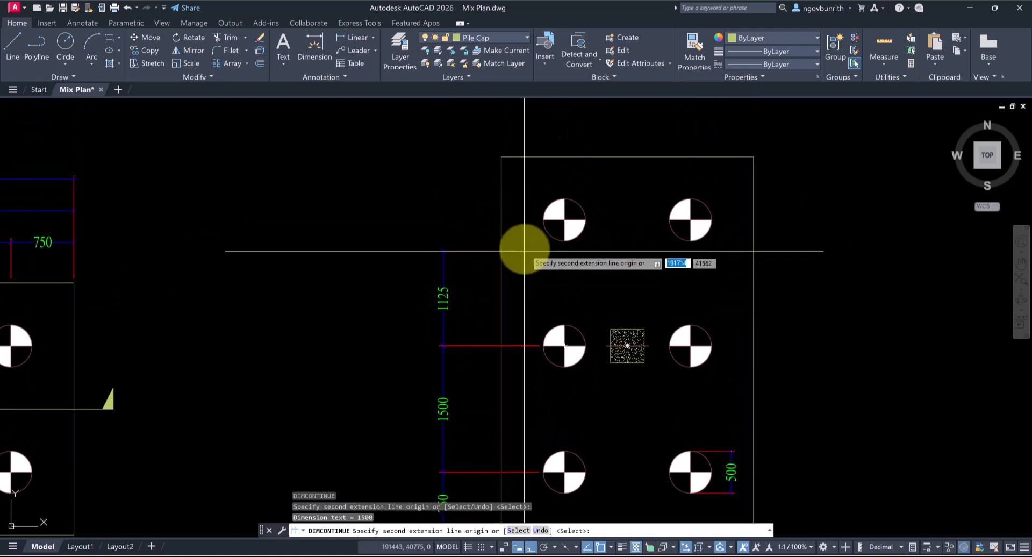
click(538, 220)
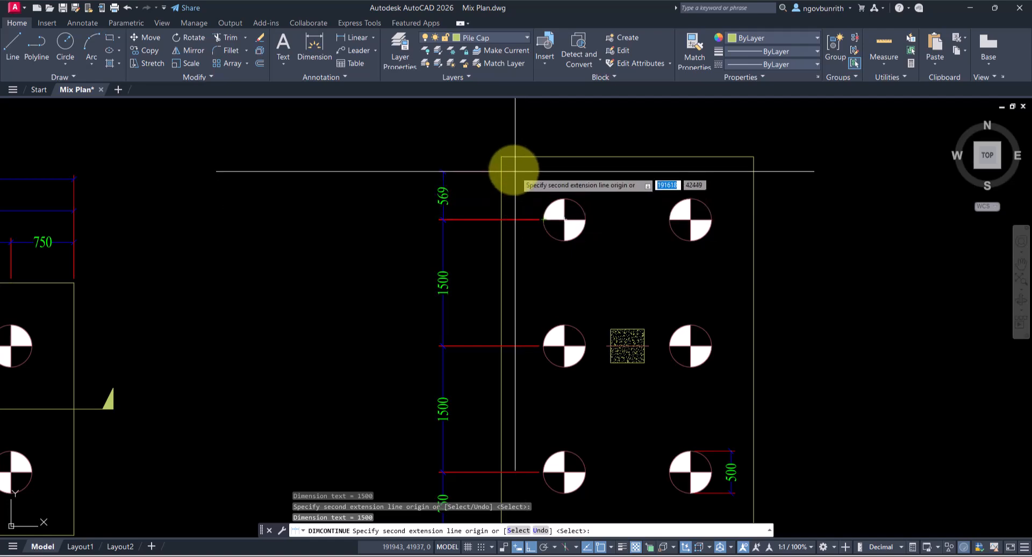
key(Escape)
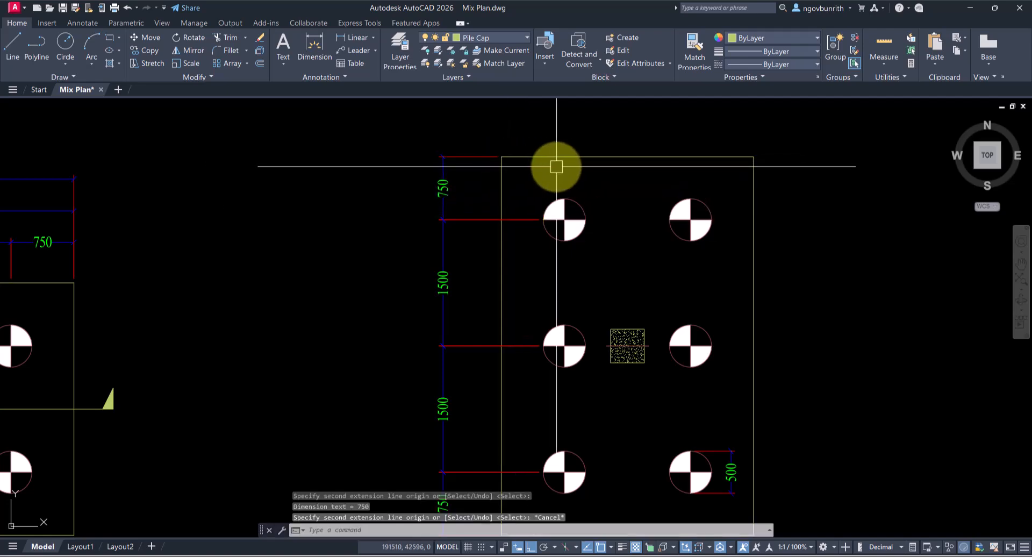
- Shorten the pile-side extension lines of the two lowest vertical dimensions to the rotated cap's left edge
scroll(558, 165, down, 3)
scroll(535, 304, up, 3)
scroll(450, 389, up, 2)
click(445, 345)
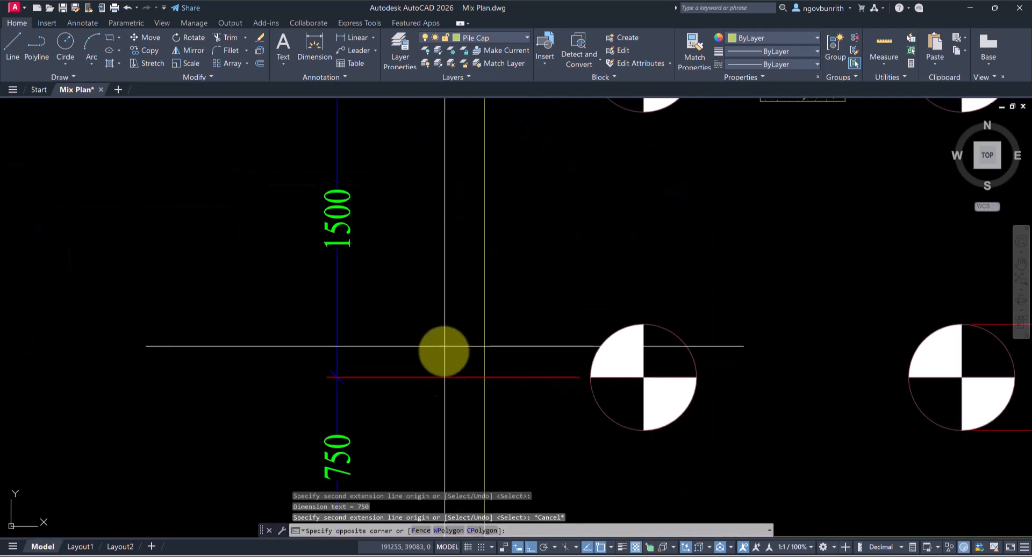
click(428, 407)
click(590, 377)
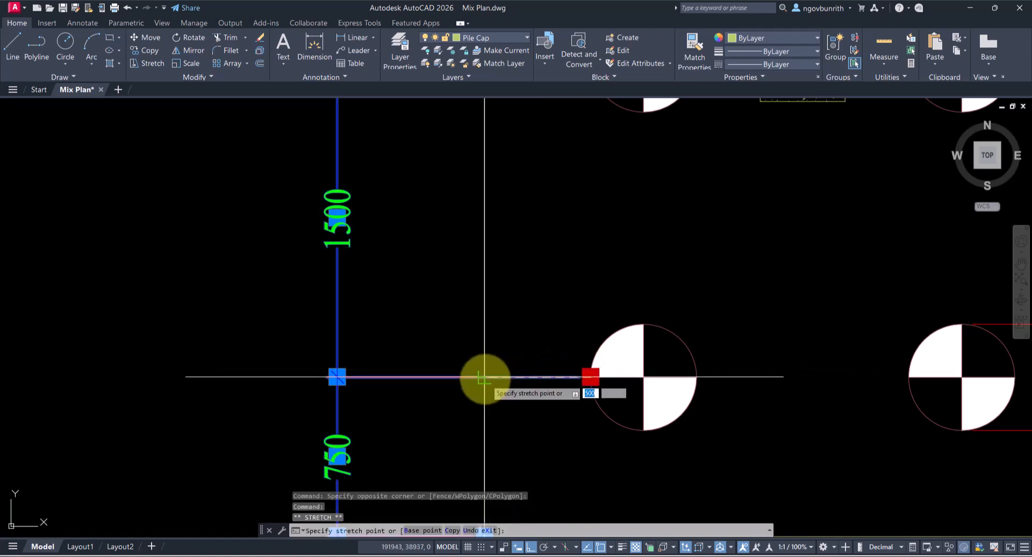
click(485, 377)
scroll(525, 304, down, 2)
scroll(523, 297, up, 3)
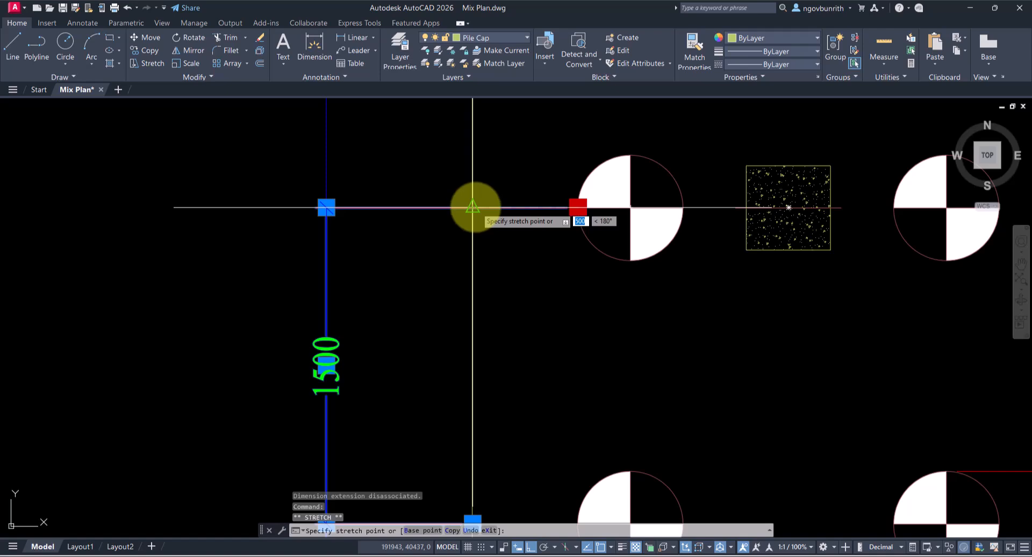
click(472, 207)
scroll(527, 292, down, 3)
scroll(518, 247, up, 3)
key(Escape)
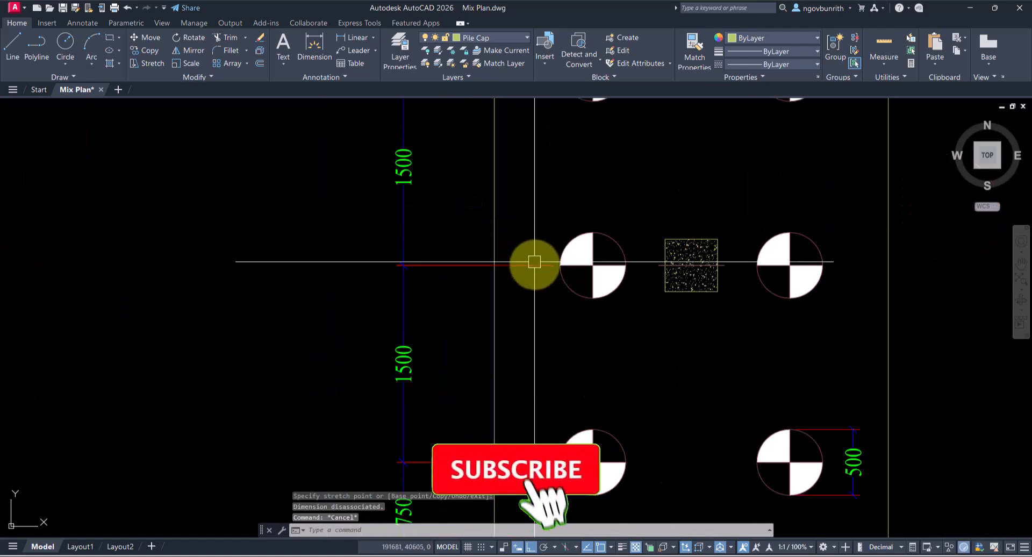
- Shorten both extension lines of the dimension between the middle and upper left piles to the rotated cap's left edge
click(534, 265)
click(557, 264)
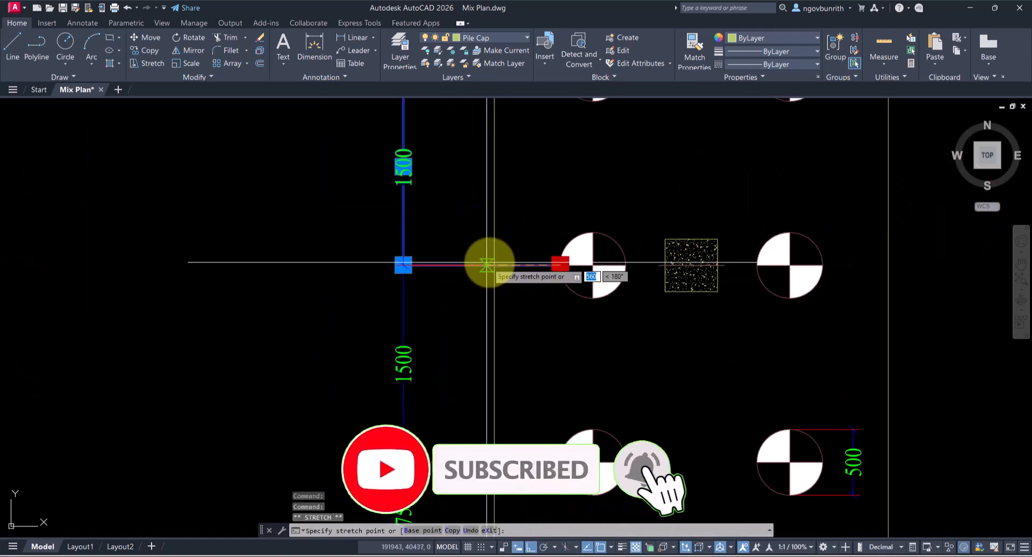
scroll(495, 264, down, 3)
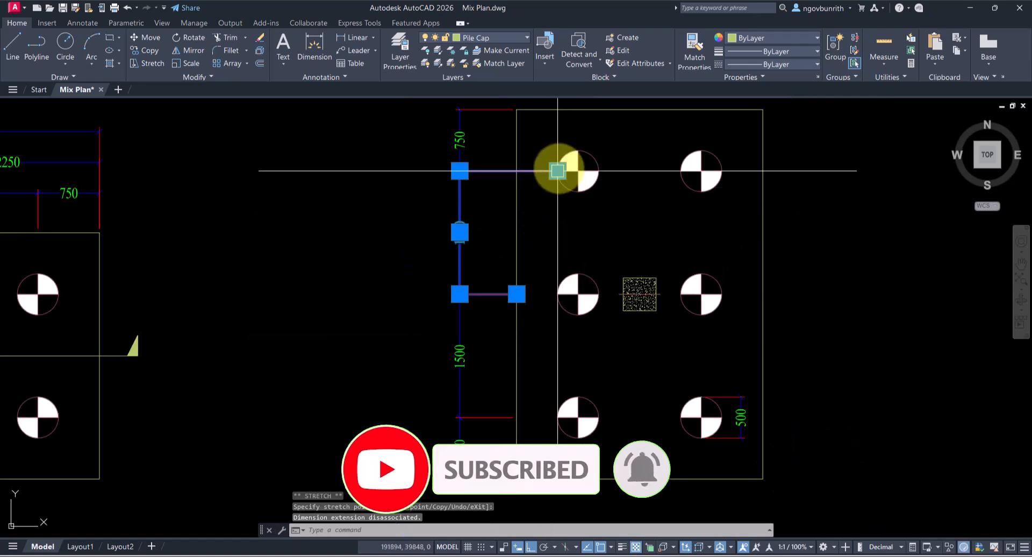
scroll(566, 160, up, 6)
click(546, 181)
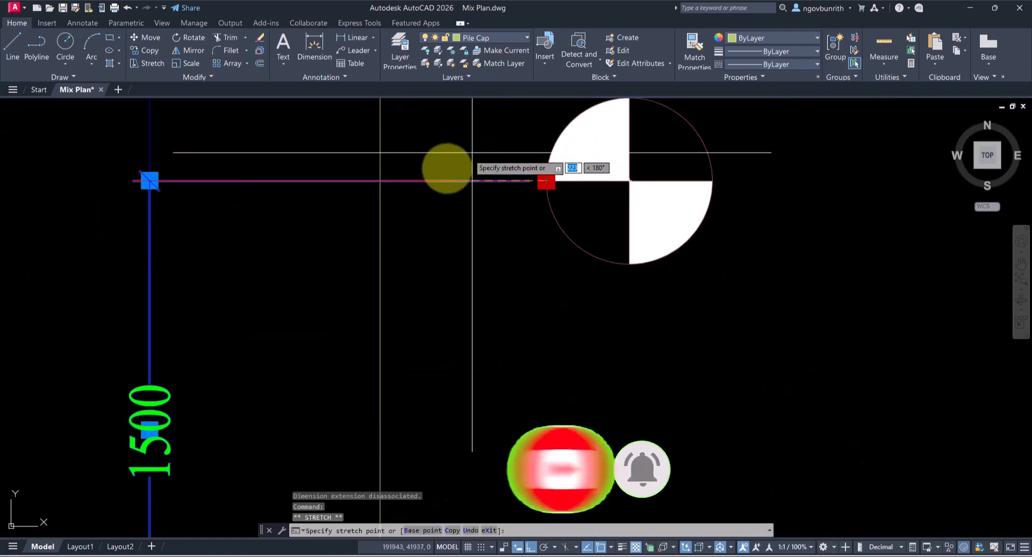
click(380, 182)
scroll(494, 285, down, 3)
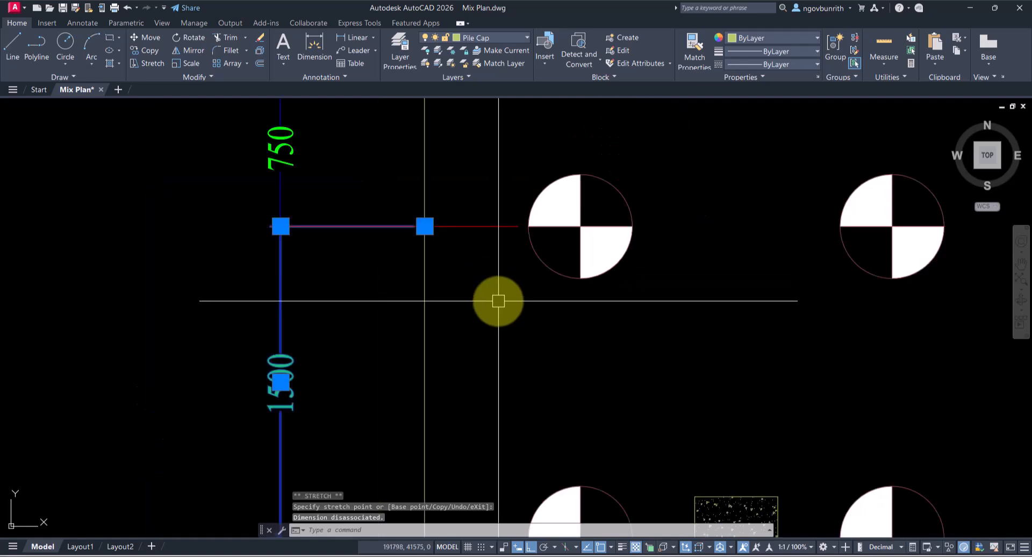
- Shorten the pile-side extension line of the topmost vertical dimension to the rotated cap's left edge and deselect it
key(Escape)
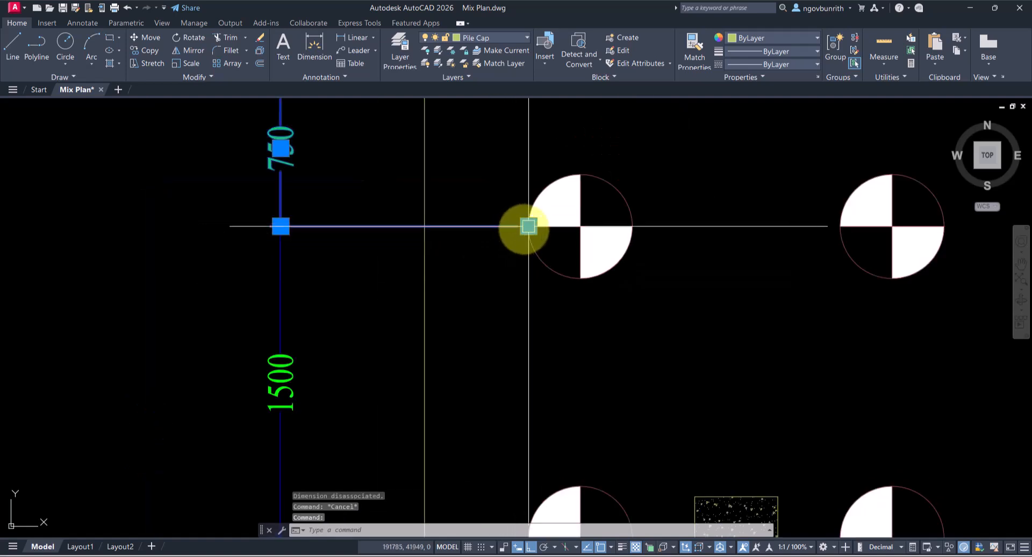
click(528, 226)
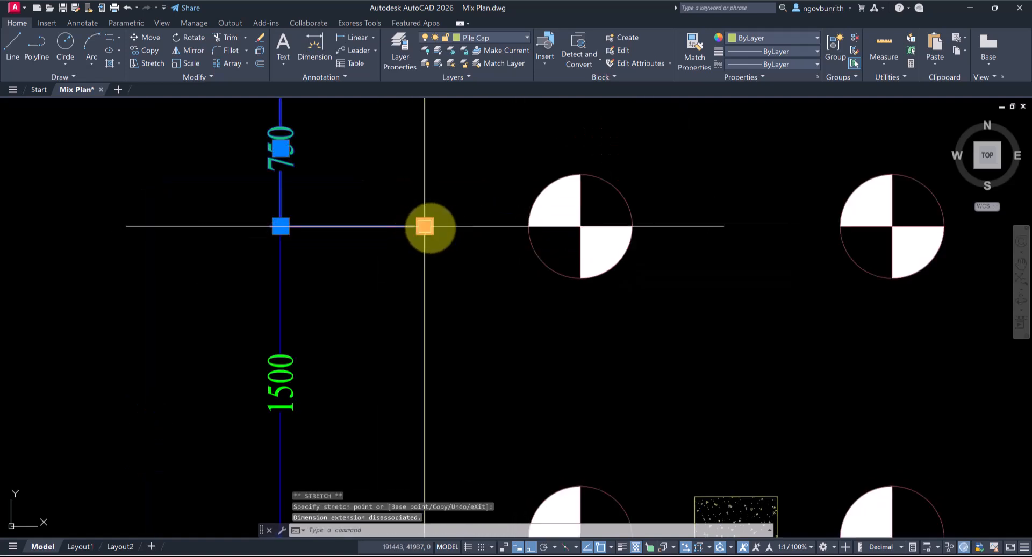
click(424, 226)
scroll(473, 263, down, 3)
scroll(484, 279, up, 1)
key(Escape)
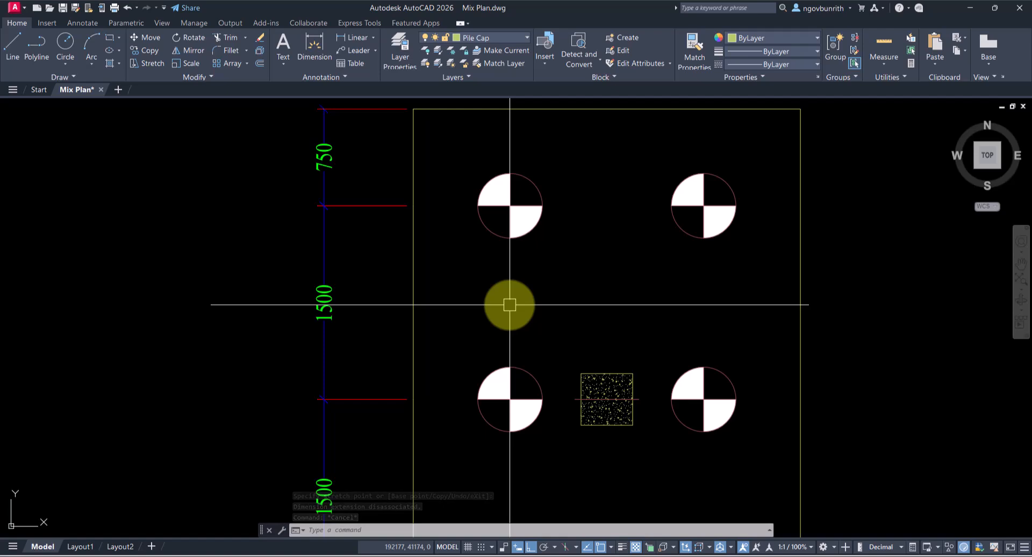
scroll(536, 329, down, 3)
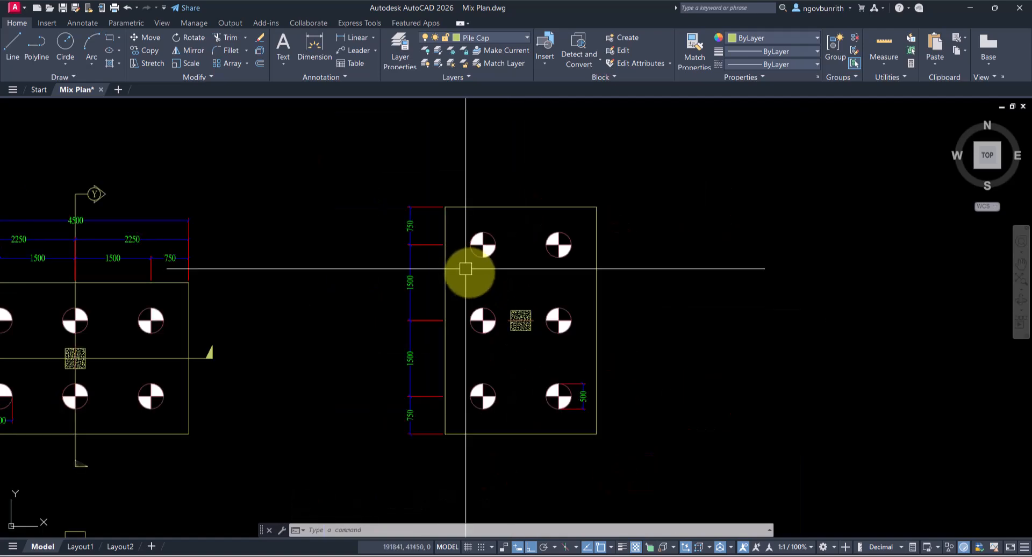
scroll(532, 333, up, 1)
middle_drag(597, 380, 534, 368)
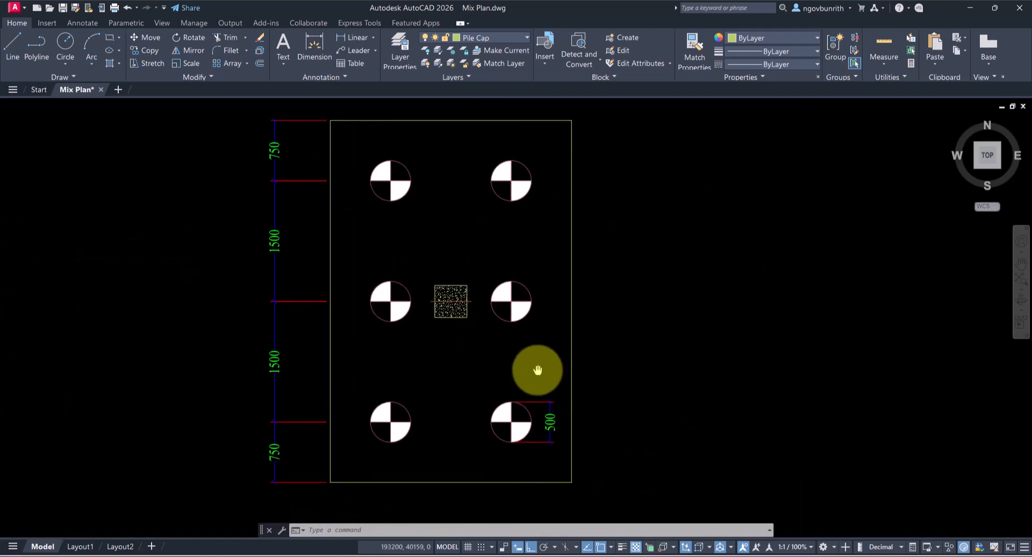
scroll(600, 321, down, 2)
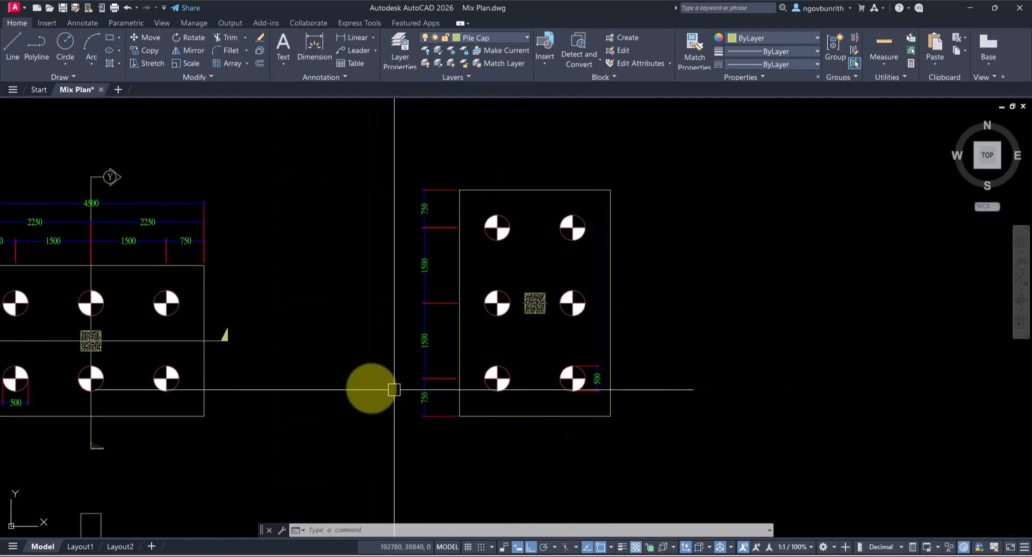
scroll(374, 366, up, 2)
mouse_move(414, 385)
middle_down()
mouse_move(387, 387)
mouse_move(371, 403)
middle_up()
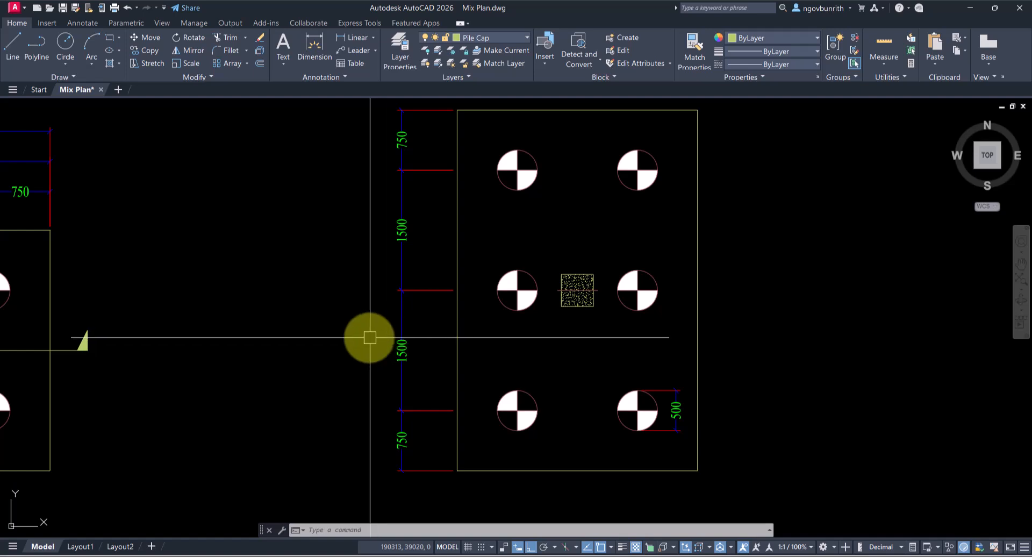
text(ba)
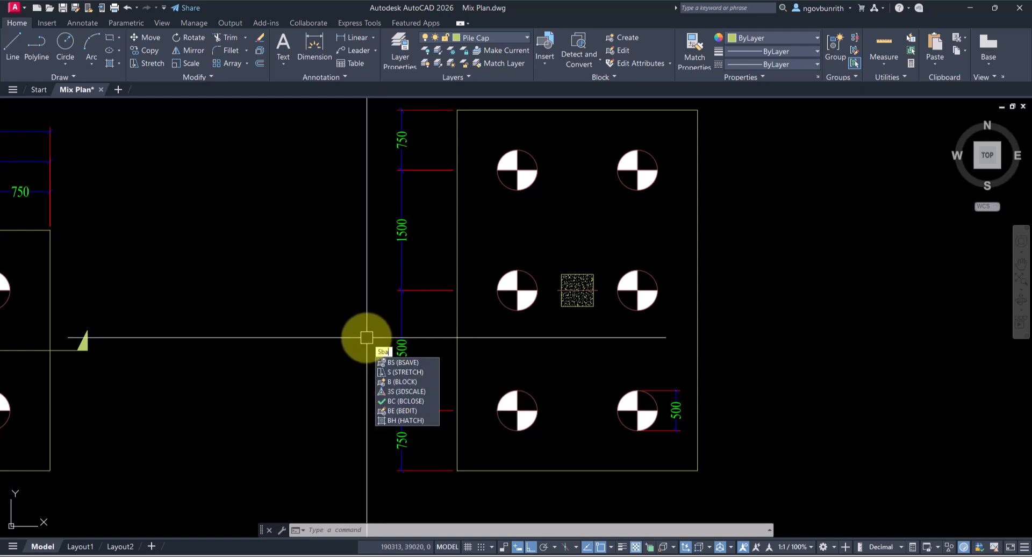
key(Return)
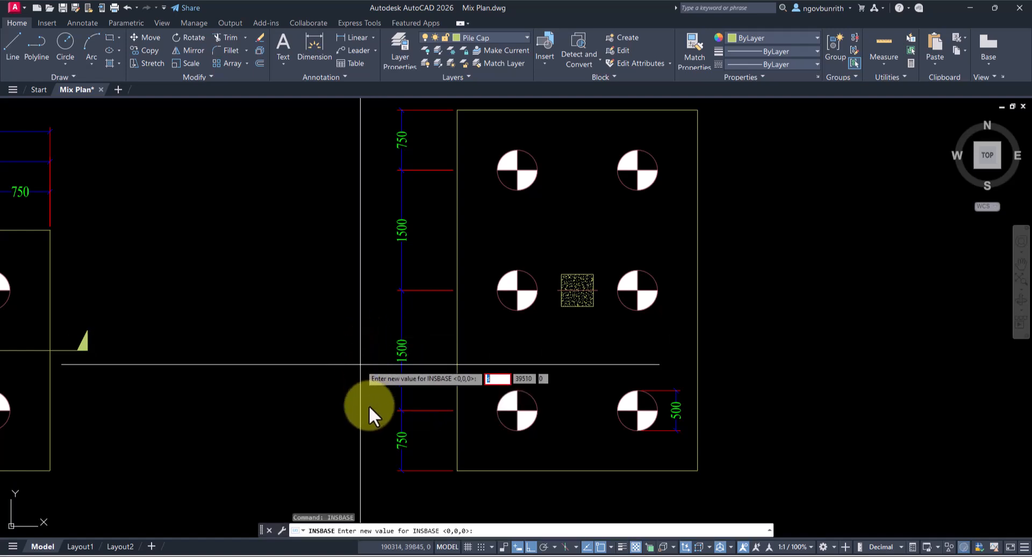
key(Escape)
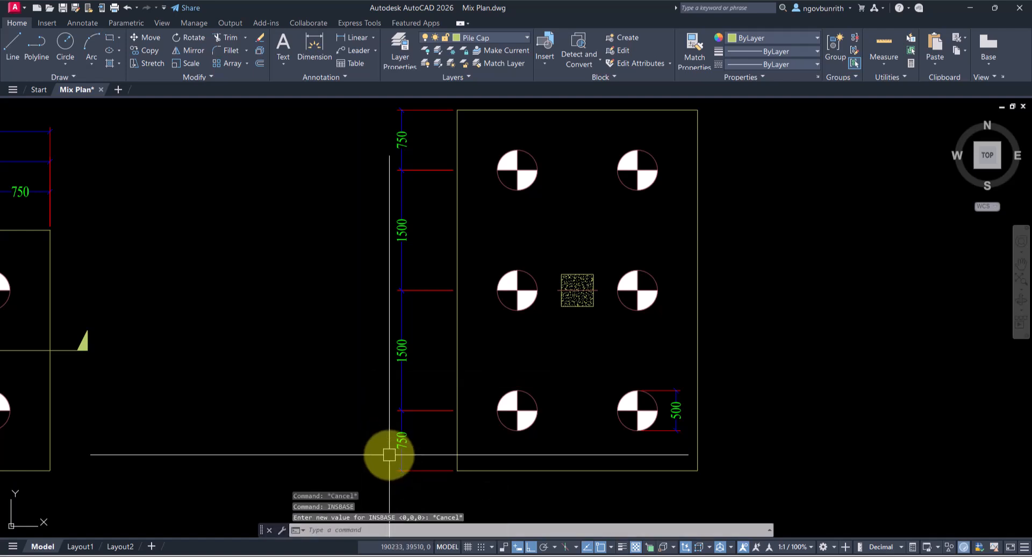
- Add a vertical baseline dimension from the rotated cap's bottom edge to its left edge at the middle pile row
text(DBA)
key(Return)
key(Return)
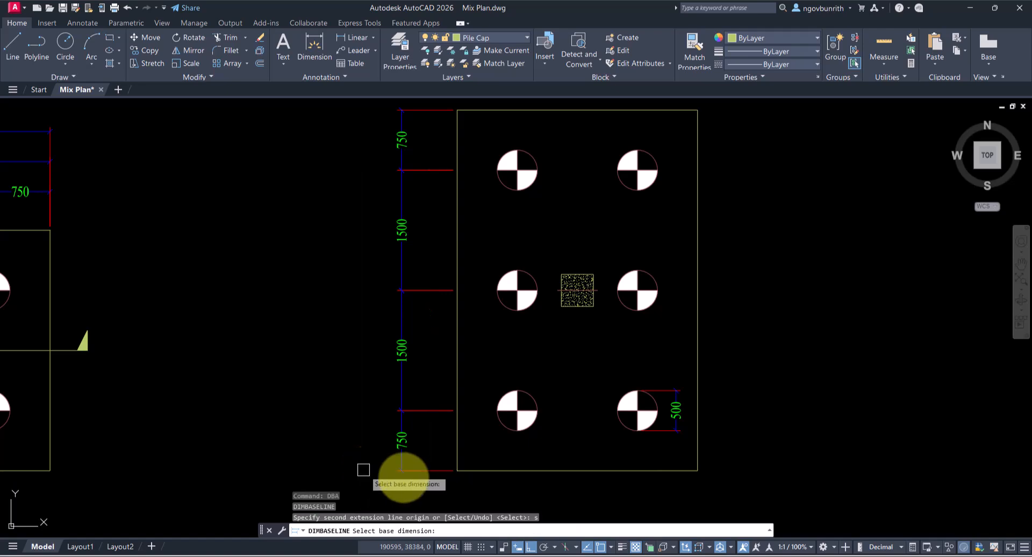
scroll(429, 486, up, 2)
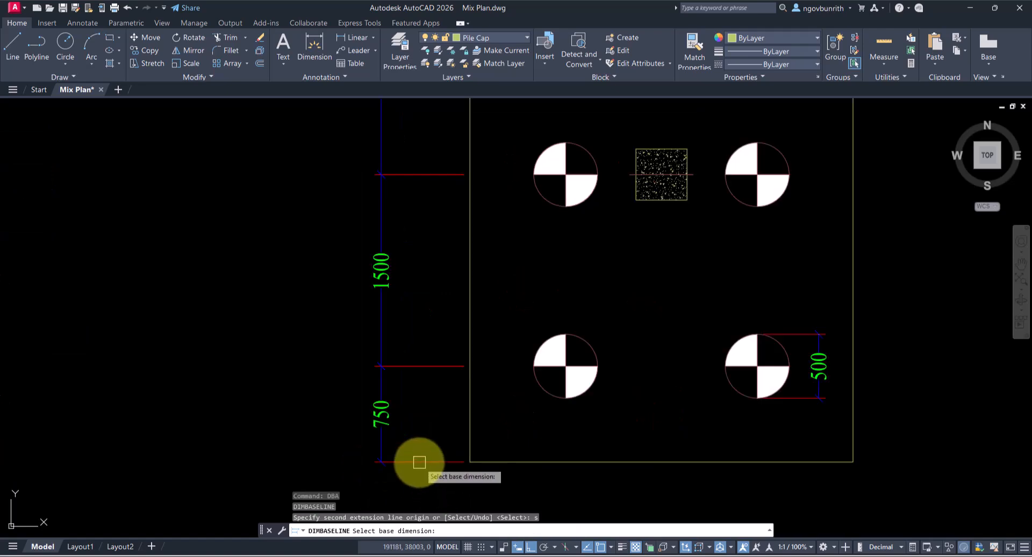
click(419, 463)
scroll(396, 417, down, 1)
scroll(457, 292, up, 3)
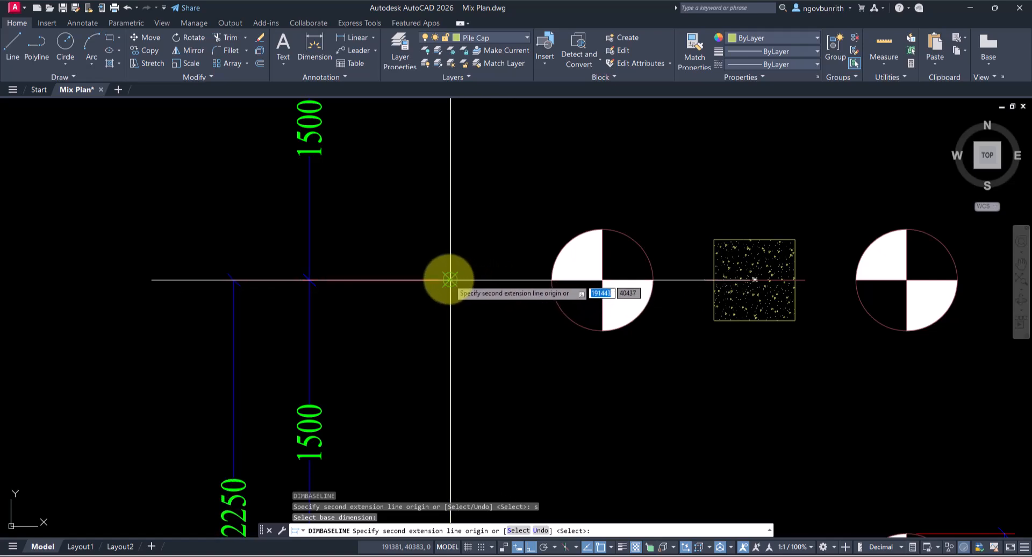
click(449, 279)
- Add an overall vertical baseline dimension up to the rotated cap's top left corner and end the baseline command
scroll(397, 323, down, 3)
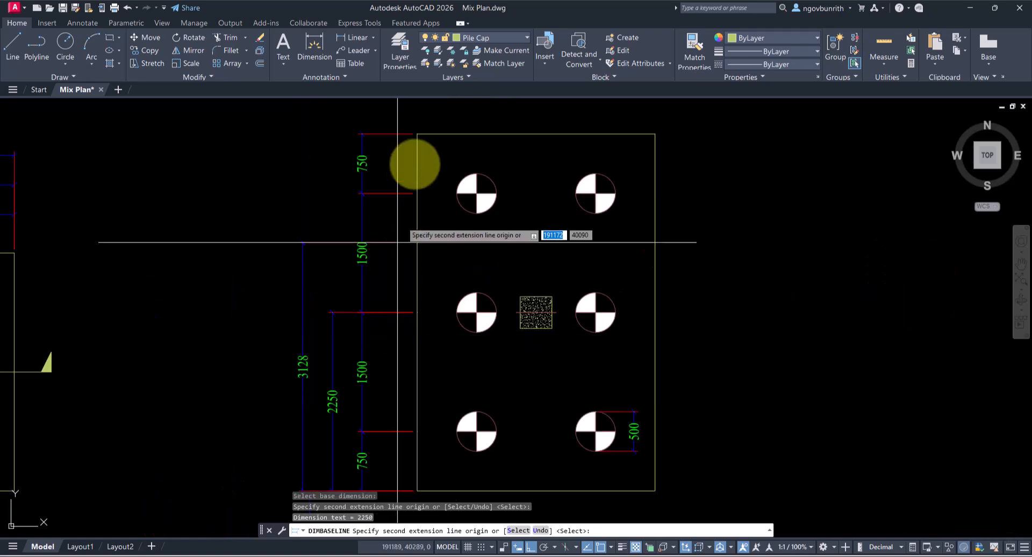
scroll(426, 122, up, 5)
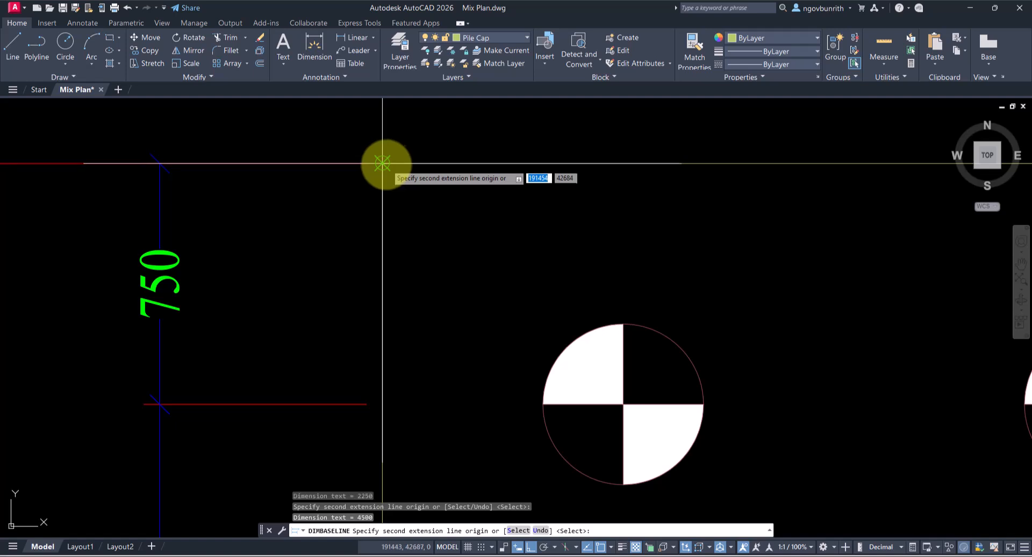
scroll(476, 171, down, 3)
key(Return)
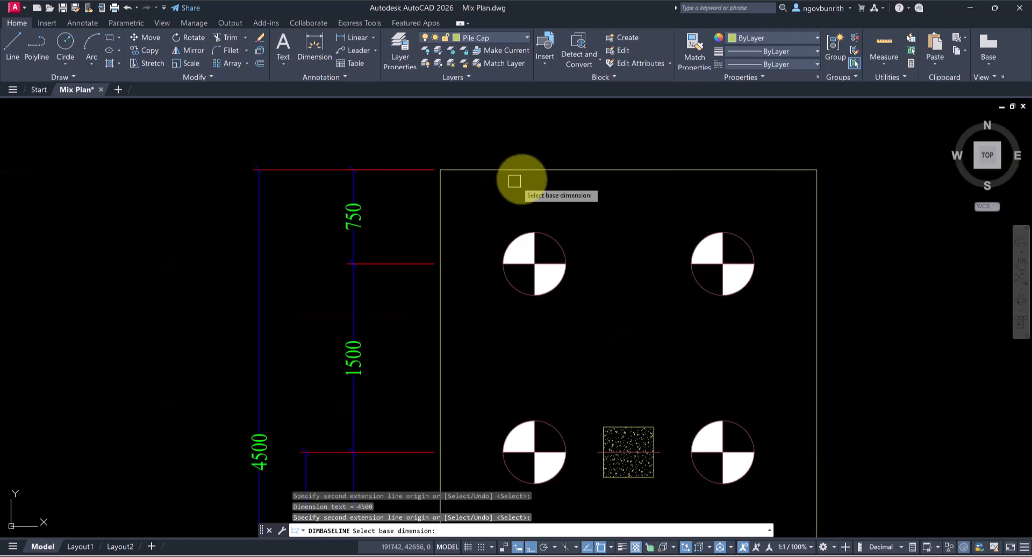
scroll(454, 131, down, 3)
middle_drag(414, 325, 441, 277)
key(Escape)
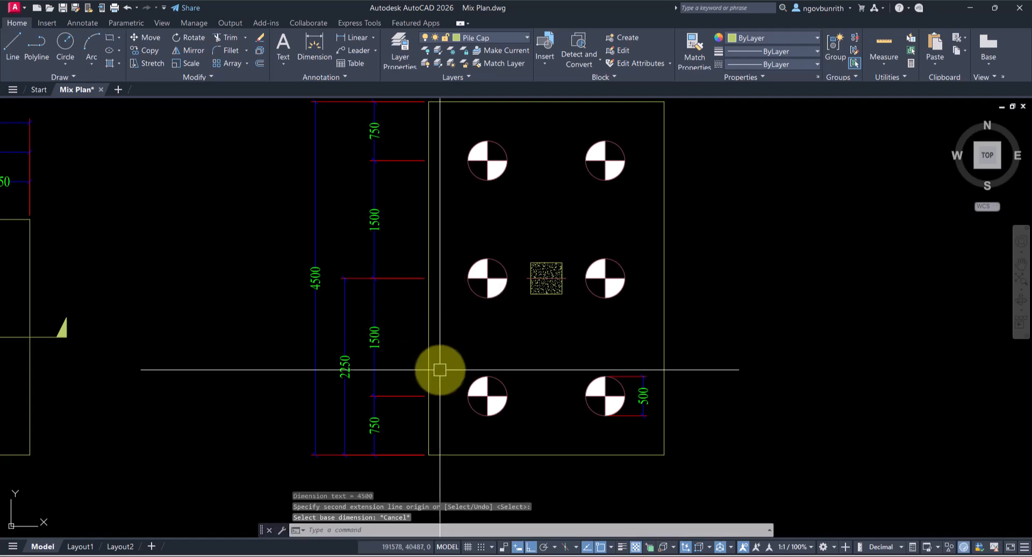
- Continue the half-height vertical dimension from the middle pile row to the rotated cap's top left corner
key(Return)
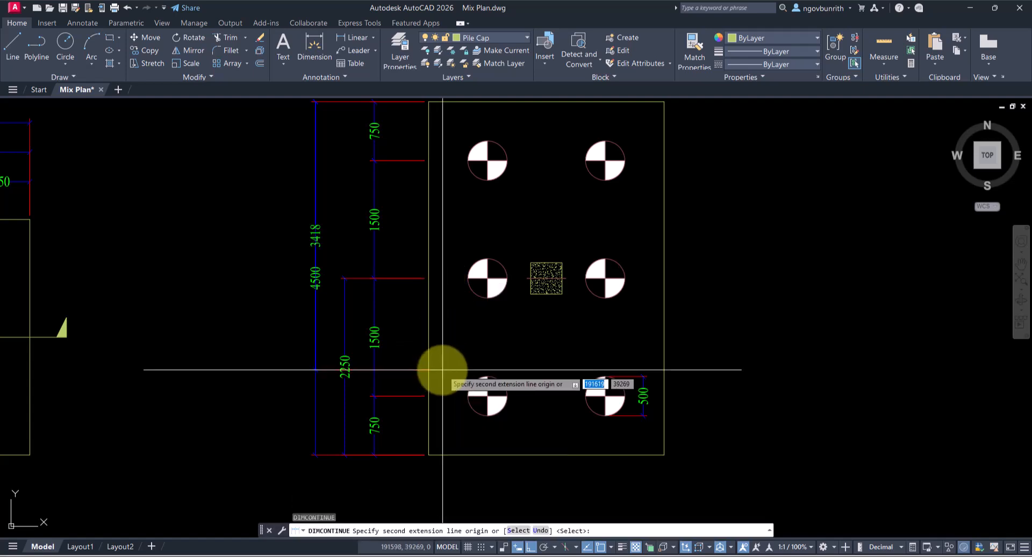
key(Return)
scroll(383, 285, up, 4)
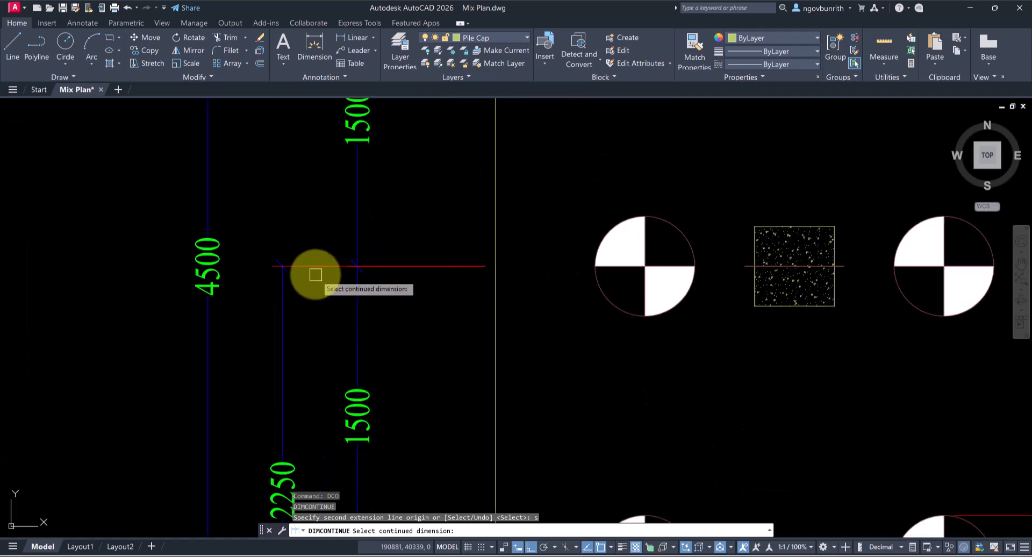
click(316, 268)
scroll(323, 332, down, 5)
scroll(368, 230, up, 5)
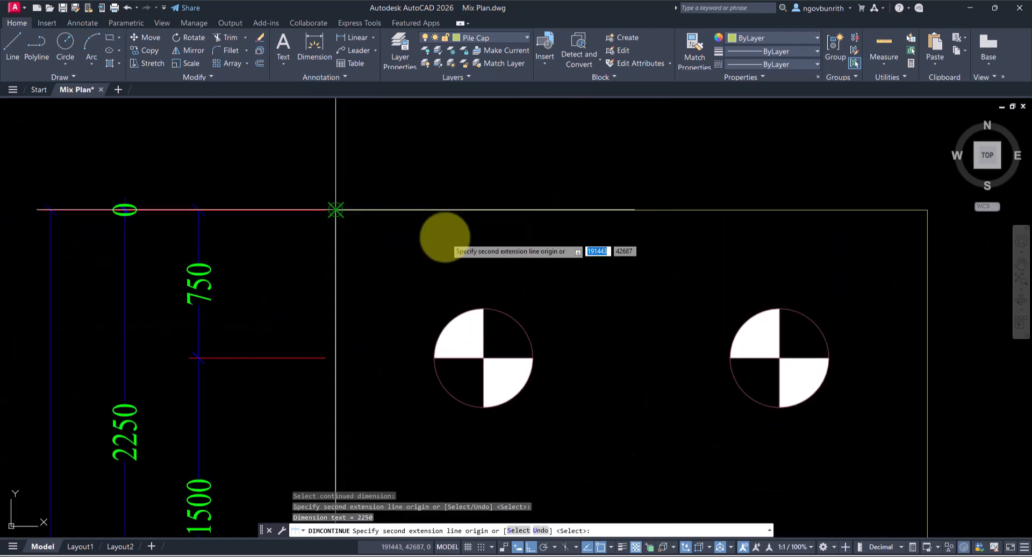
key(Escape)
scroll(462, 175, down, 6)
middle_drag(596, 327, 551, 322)
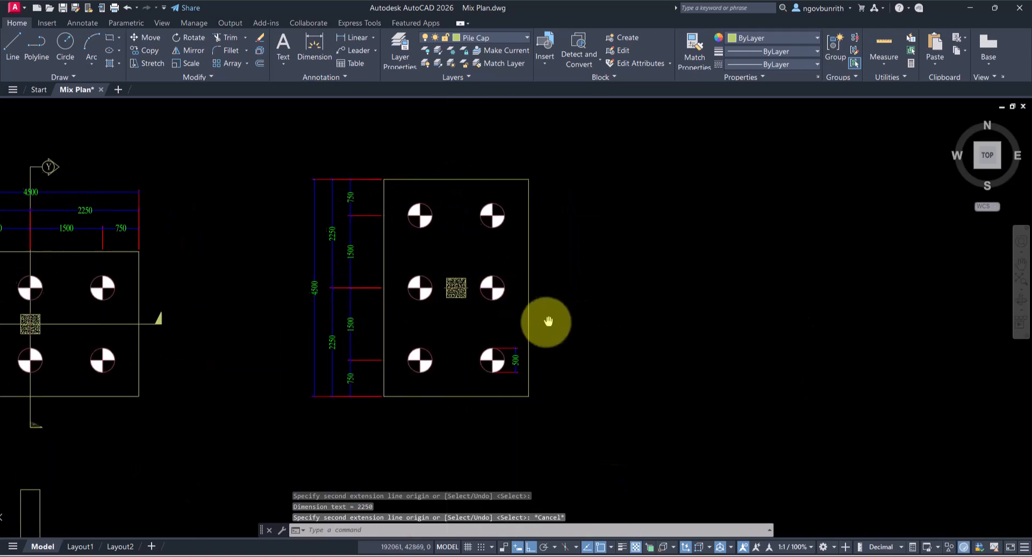
- Place a horizontal linear dimension above the rotated cap from its top left corner to the upper left pile
scroll(383, 317, up, 4)
scroll(323, 251, down, 4)
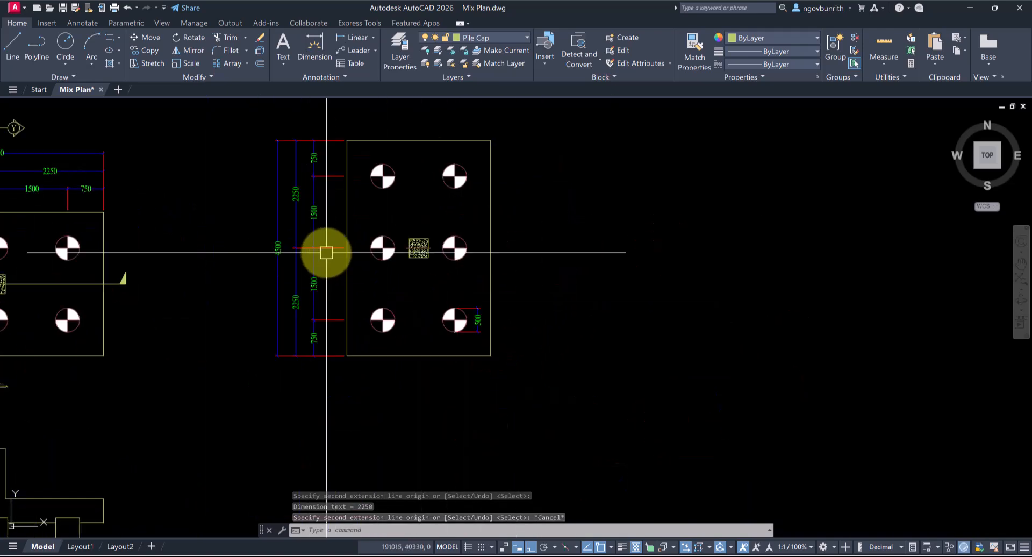
middle_drag(489, 297, 585, 352)
scroll(493, 175, up, 4)
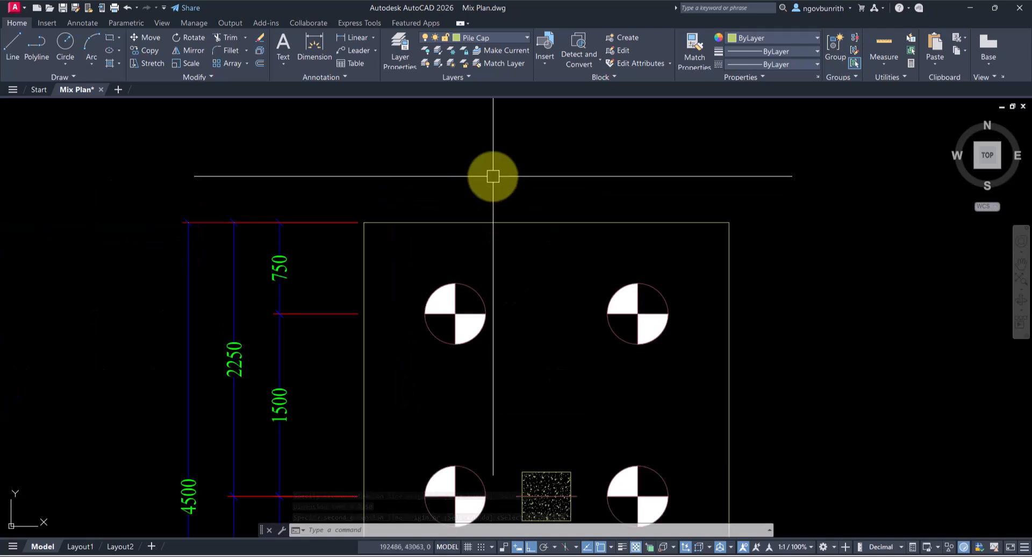
text(dli)
key(Return)
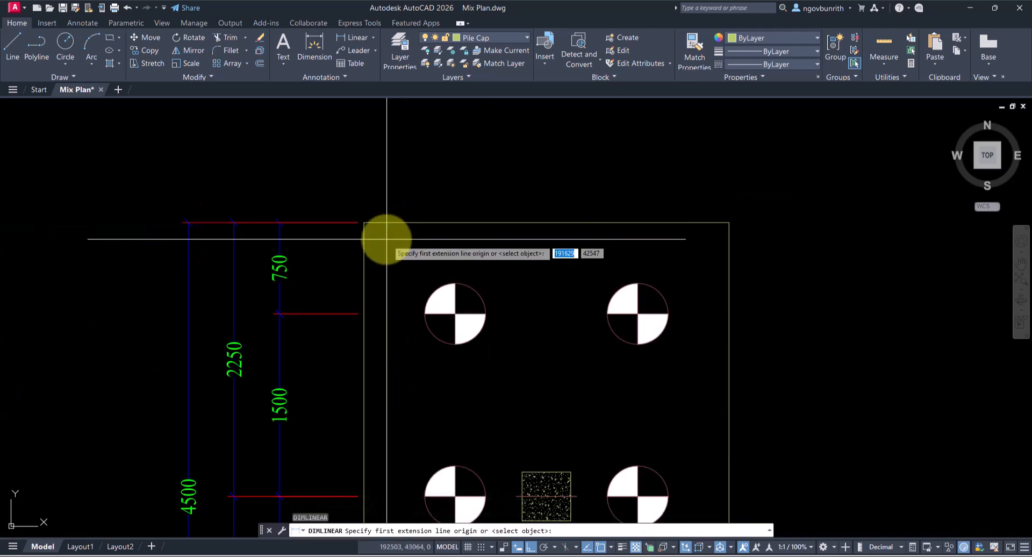
scroll(389, 240, up, 4)
click(324, 196)
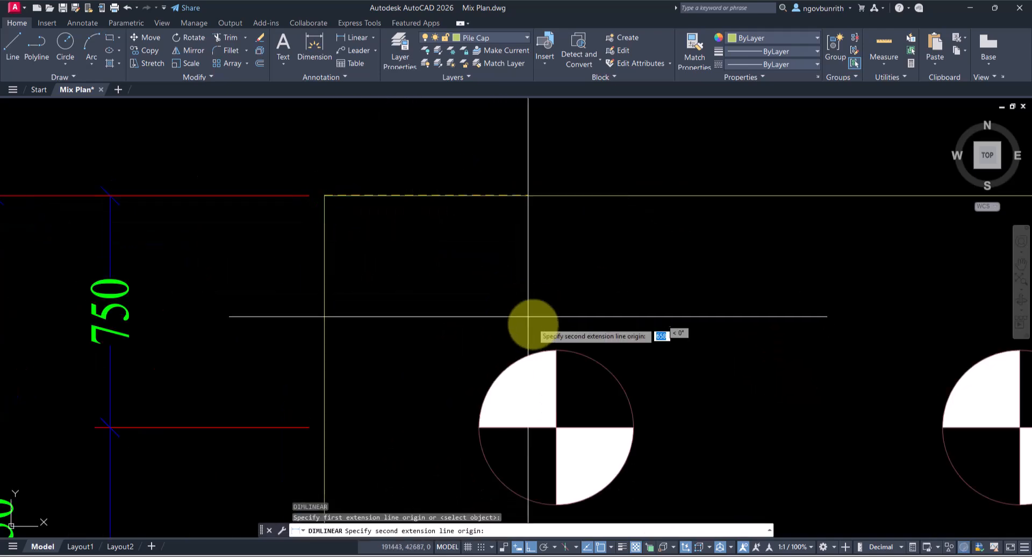
click(557, 350)
scroll(578, 241, down, 4)
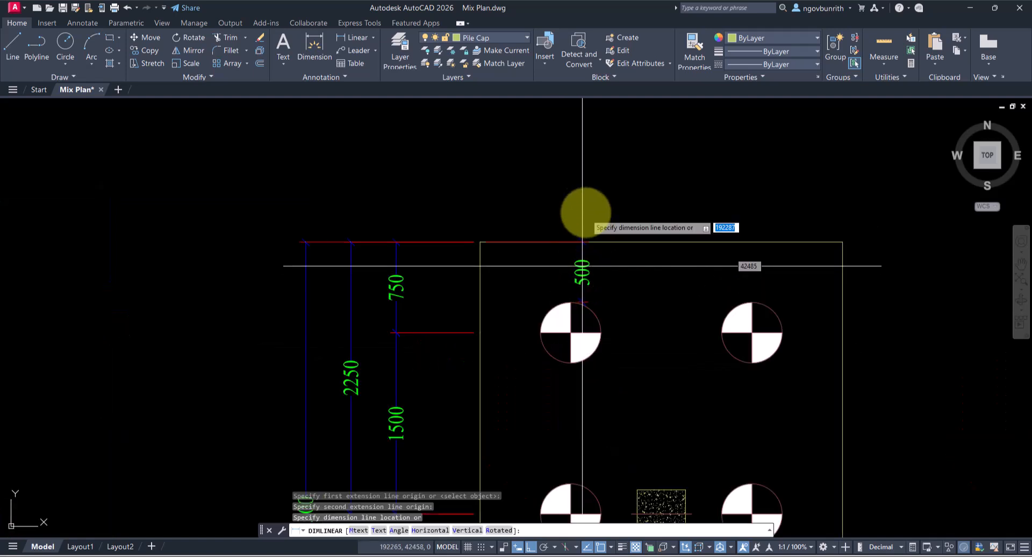
click(537, 184)
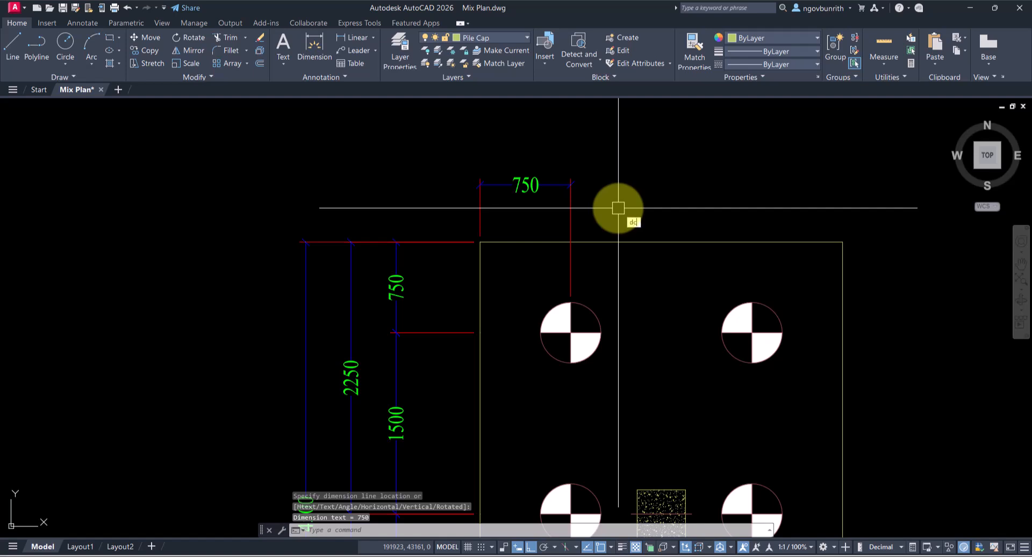
- Continue the horizontal dimension chain to the upper right pile and the rotated cap's right edge
text(dco)
key(Return)
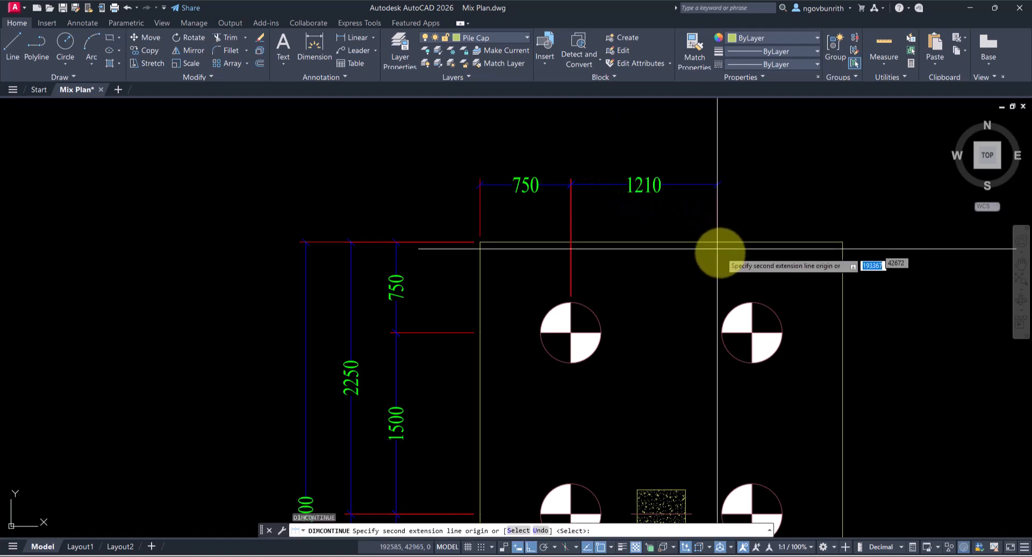
click(751, 303)
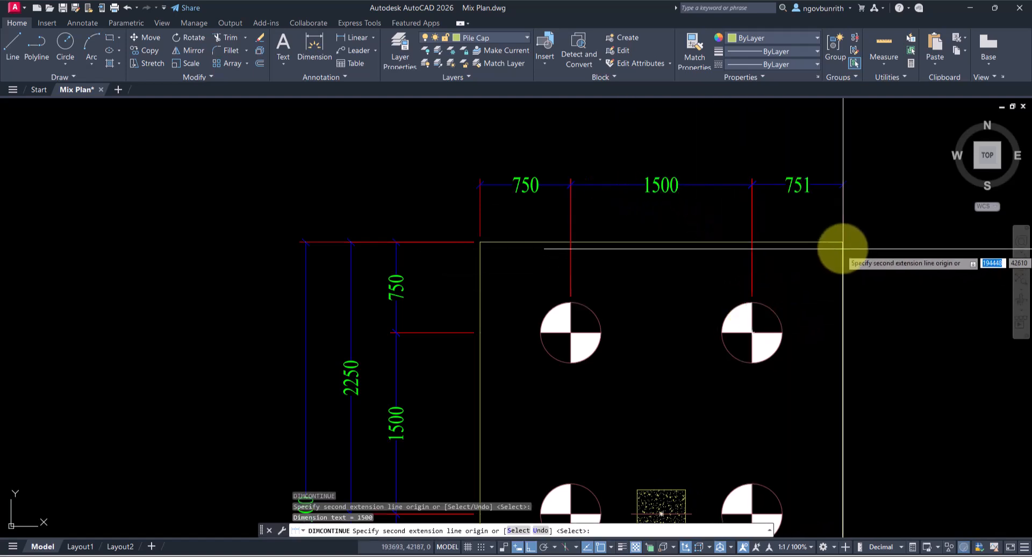
key(Return)
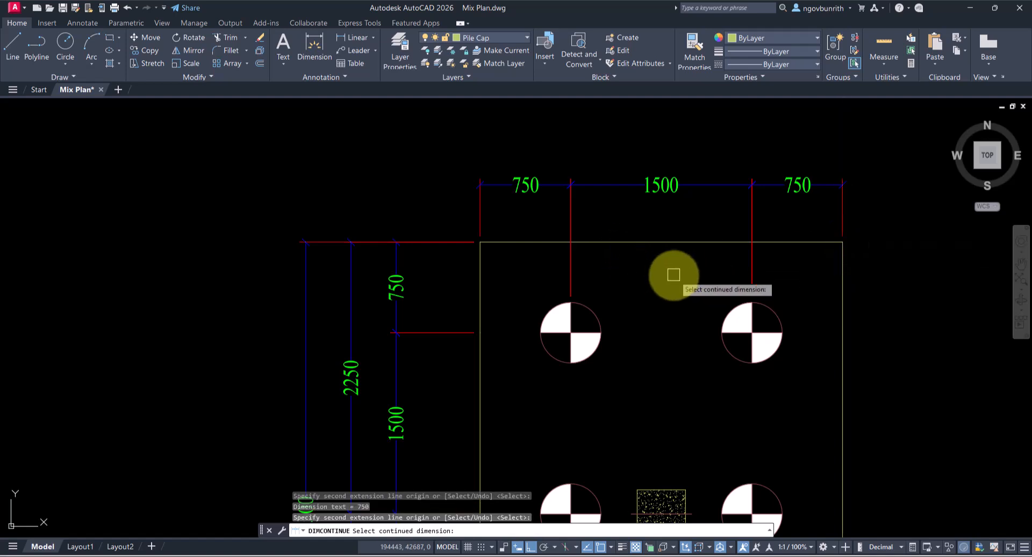
key(Return)
- Add horizontal baseline dimensions from the rotated cap's left edge to the midpoint of its top edge and its top right corner
text(dba)
key(Return)
text(s)
key(Return)
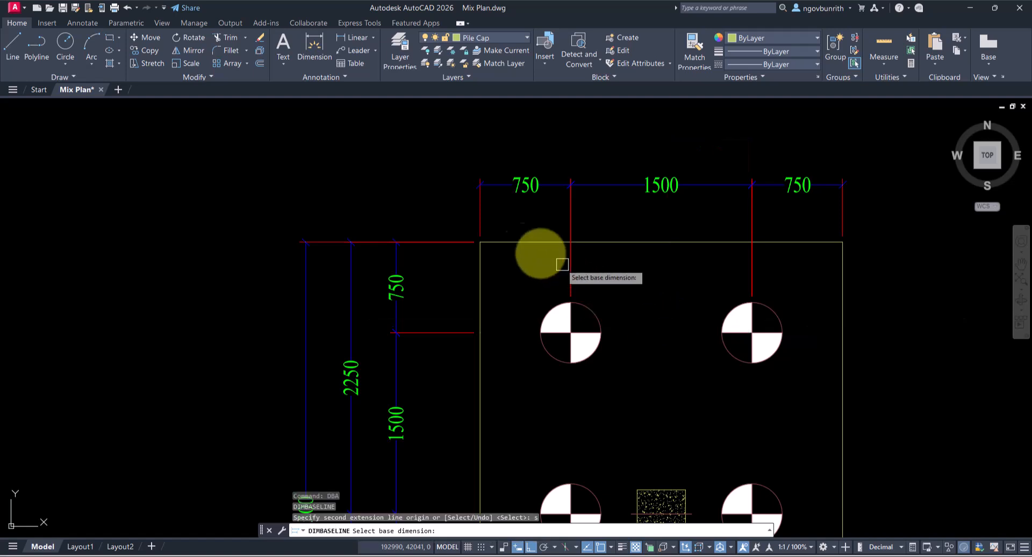
click(477, 228)
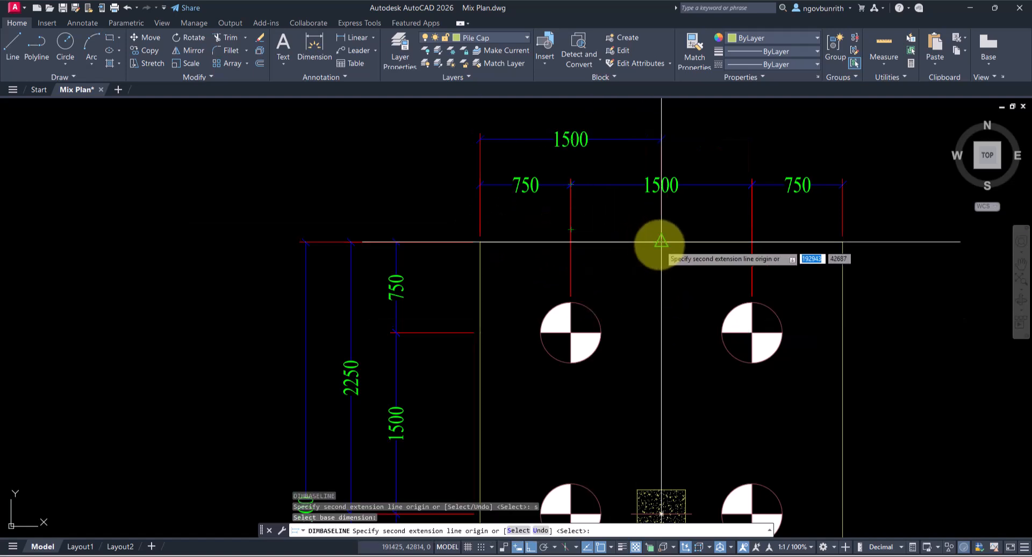
click(661, 242)
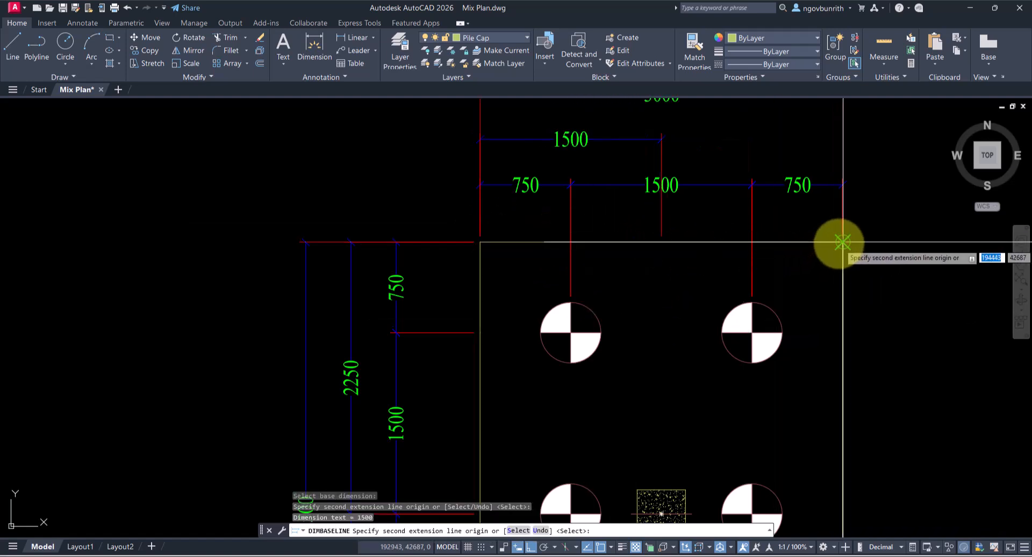
click(841, 243)
middle_drag(852, 269, 779, 360)
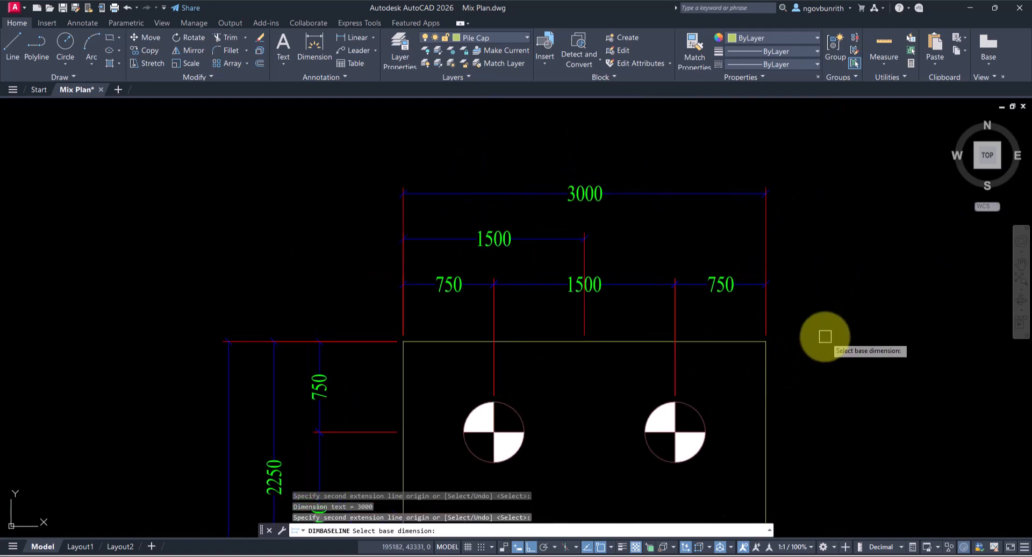
key(Return)
key(Escape)
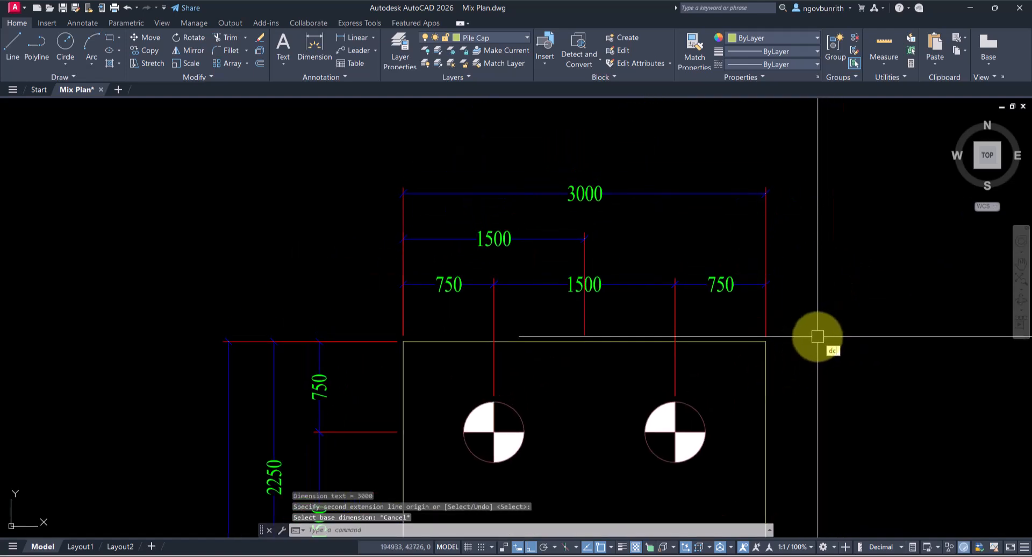
- Continue the half-width horizontal dimension from the top edge's midpoint to the rotated cap's top right corner
text(dc)
key(Return)
key(Return)
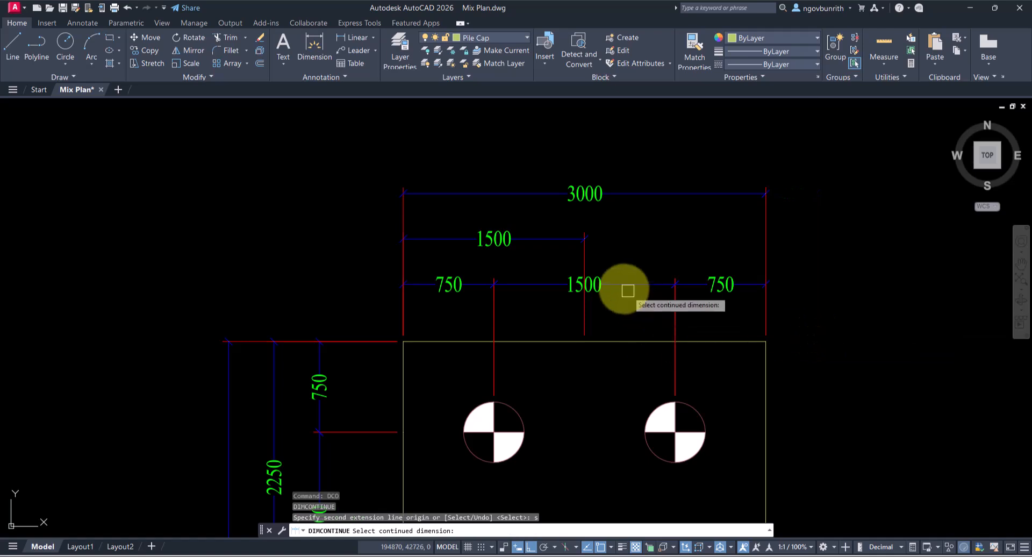
click(585, 261)
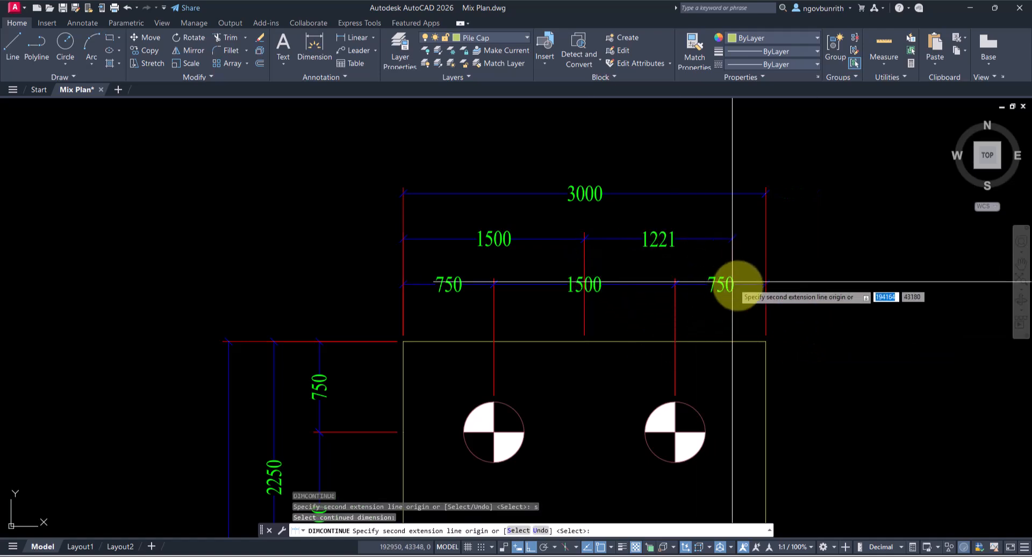
click(765, 341)
key(Escape)
- Shorten the pile-side extension line of the rightmost horizontal dimension to the rotated cap's top edge and deselect it
scroll(817, 242, down, 1)
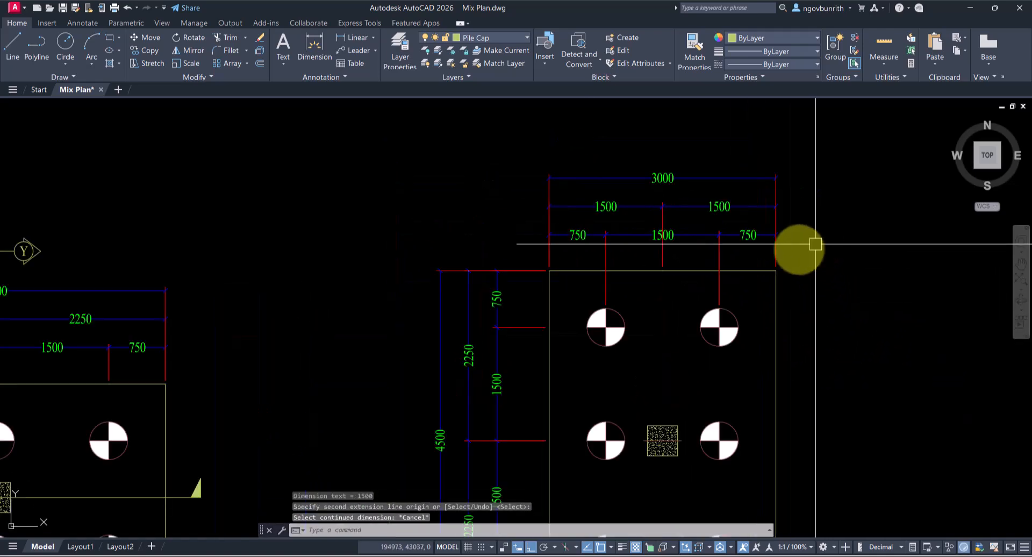
scroll(746, 257, up, 3)
click(749, 202)
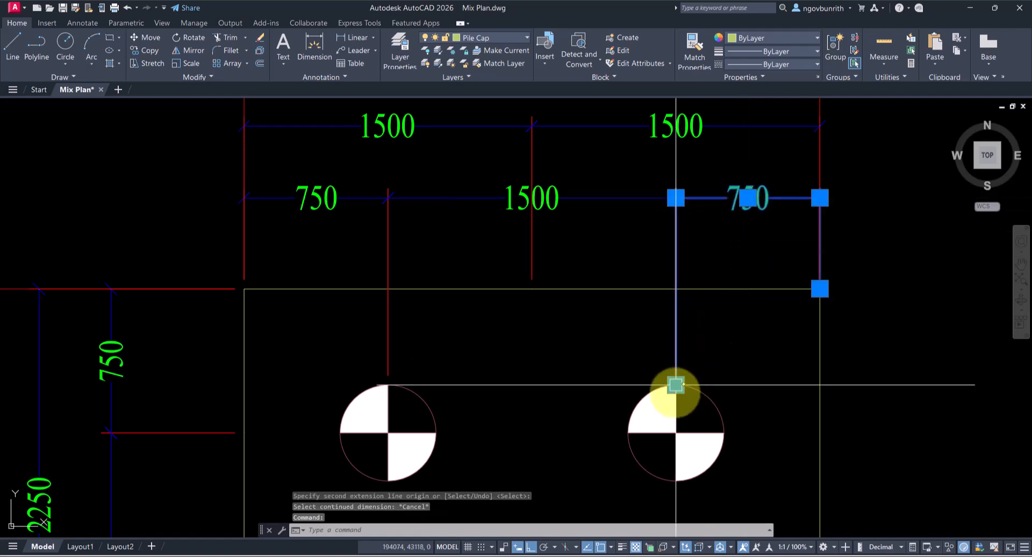
click(676, 385)
click(676, 288)
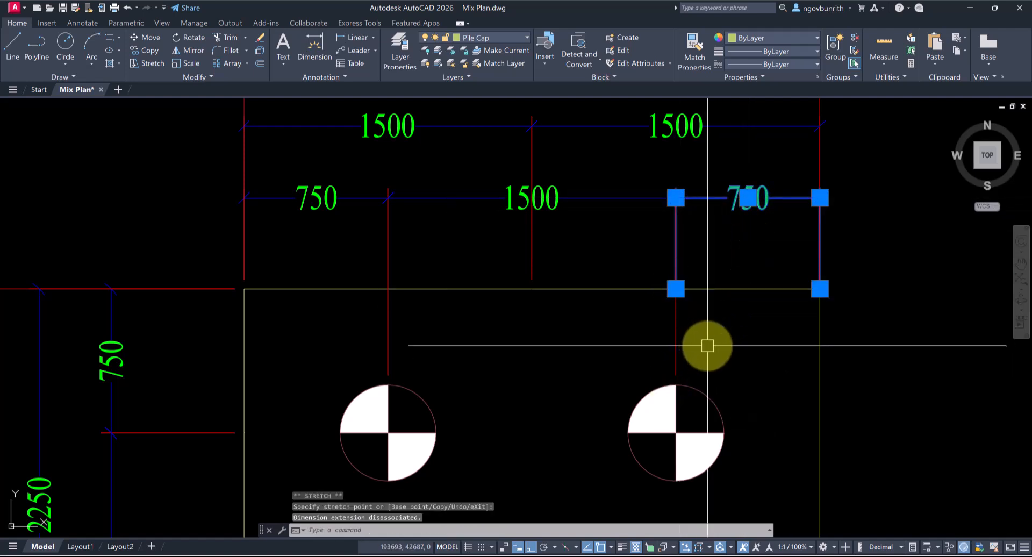
key(Escape)
- Shorten both extension lines of the middle pile-spacing dimension above the rotated cap to the cap's top edge
click(679, 344)
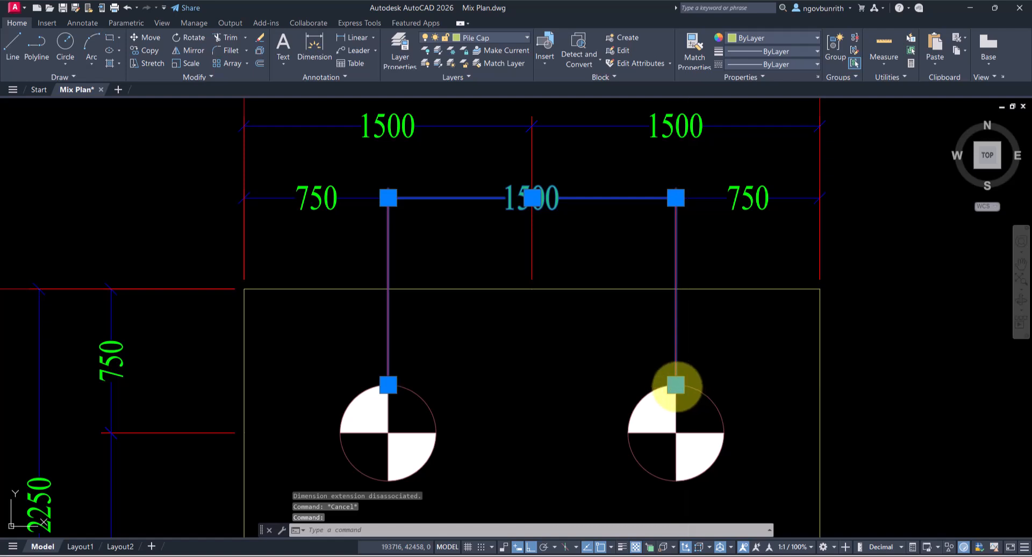
click(676, 385)
click(677, 289)
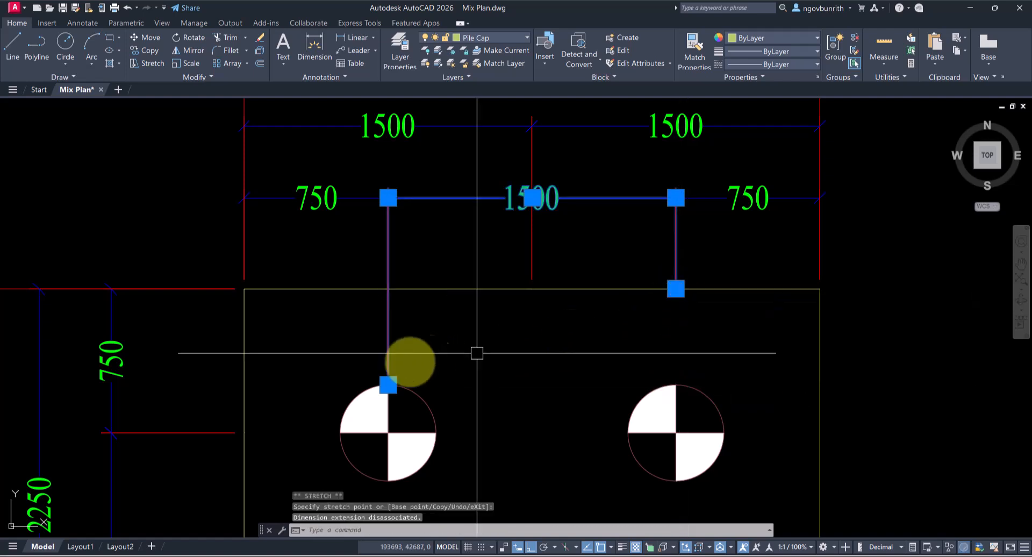
click(388, 385)
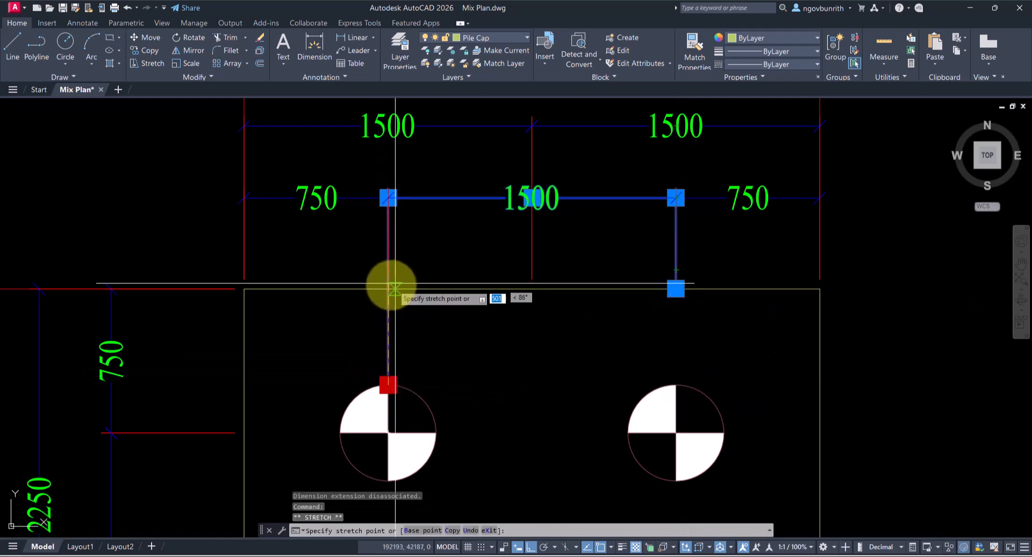
click(388, 289)
middle_drag(463, 325, 514, 317)
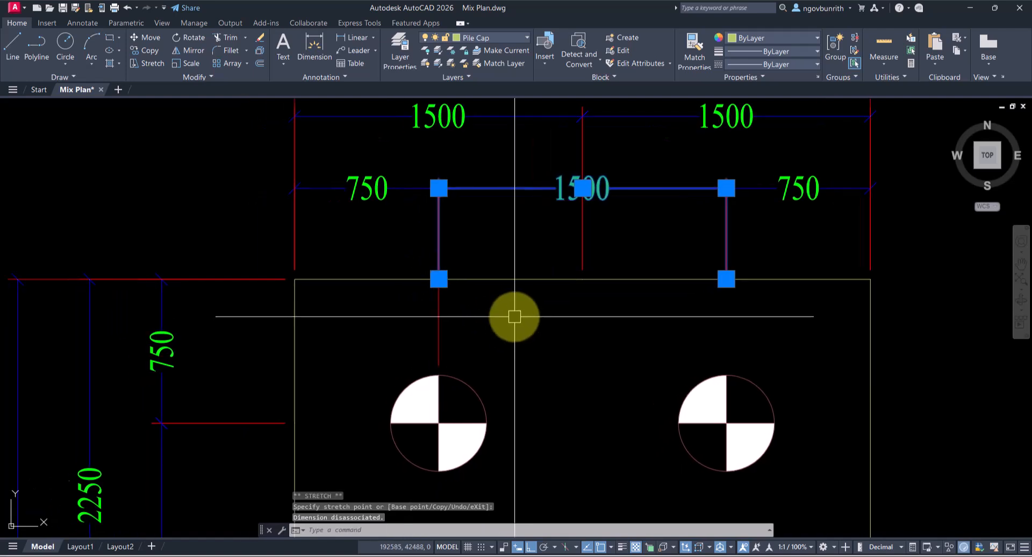
key(Escape)
- Shorten the pile-side extension line of the leftmost horizontal dimension to the rotated cap's top edge and deselect it
click(463, 316)
click(410, 339)
click(438, 375)
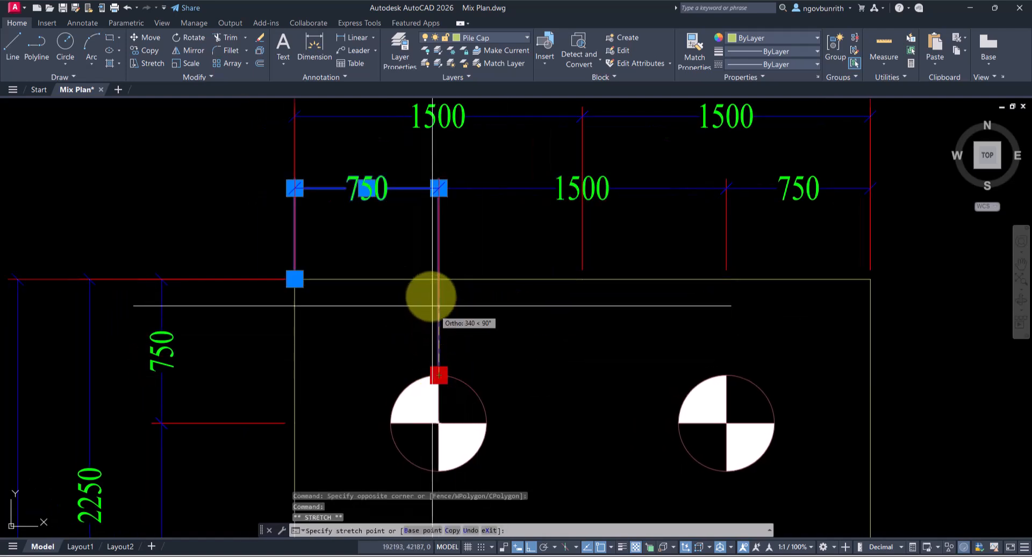
click(438, 279)
scroll(496, 320, down, 2)
key(Escape)
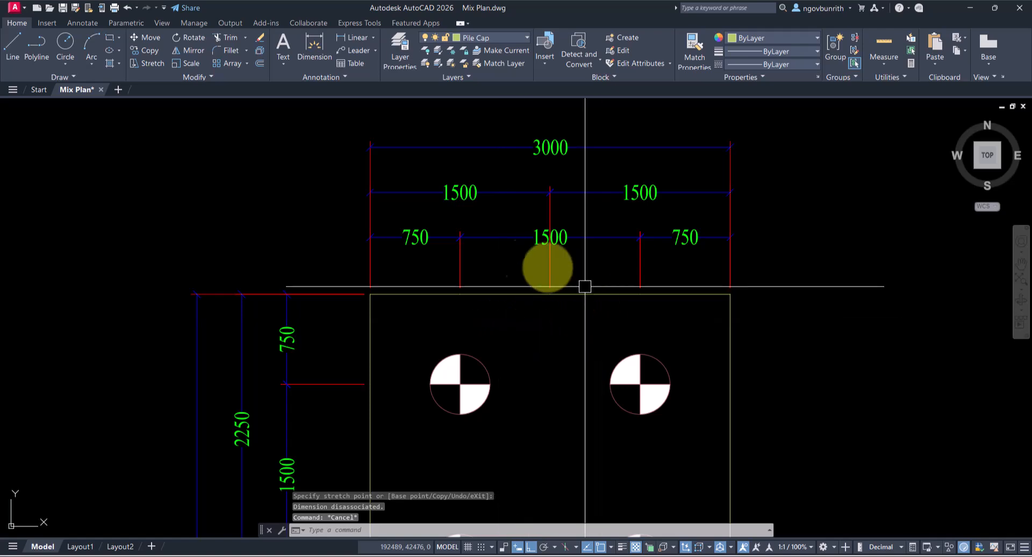
- Draw vertical construction lines through the rotated cap's bottom left and bottom right corners
scroll(546, 341, down, 5)
scroll(566, 272, down, 3)
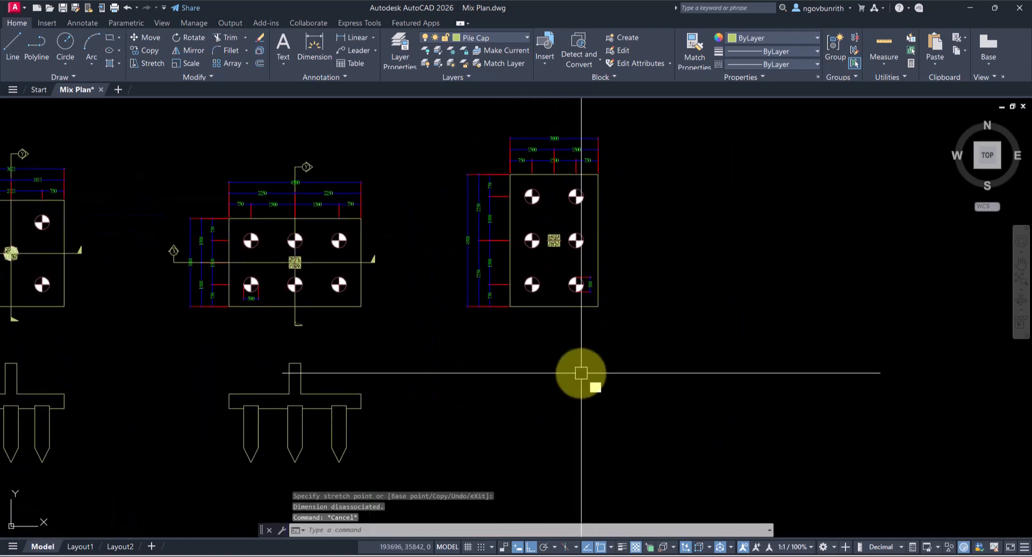
text(xl)
key(space)
text(v)
key(Return)
scroll(502, 326, up, 4)
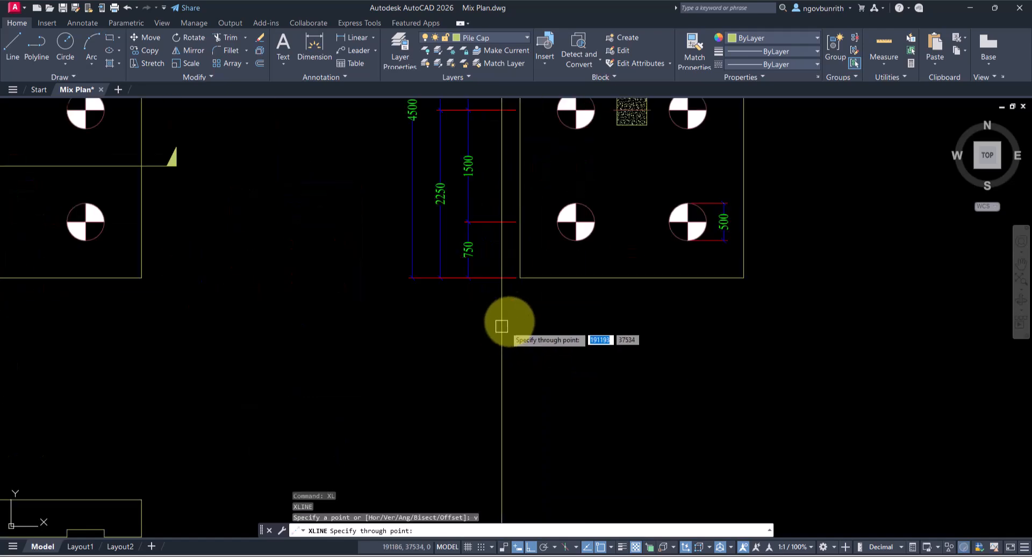
click(521, 277)
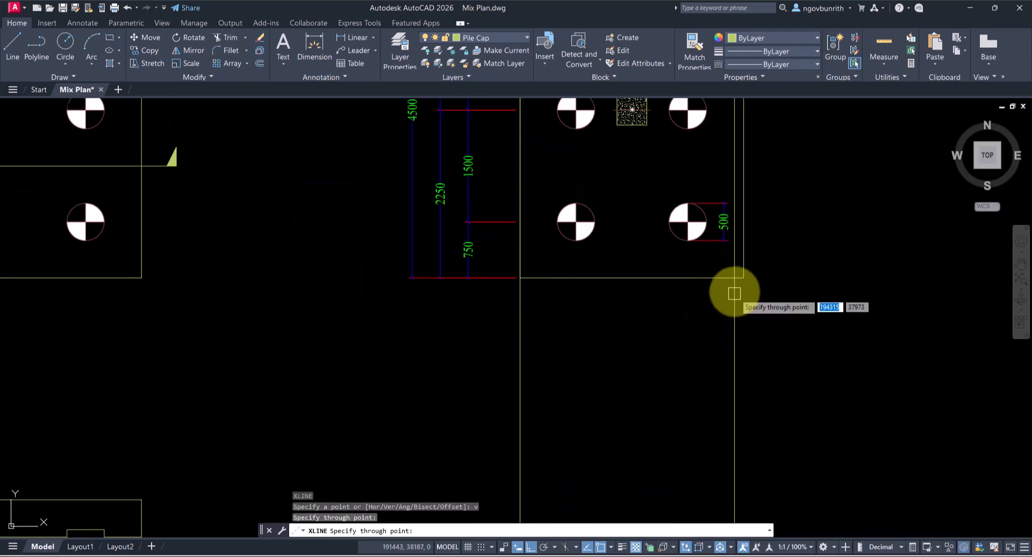
click(743, 277)
scroll(665, 322, down, 4)
key(Return)
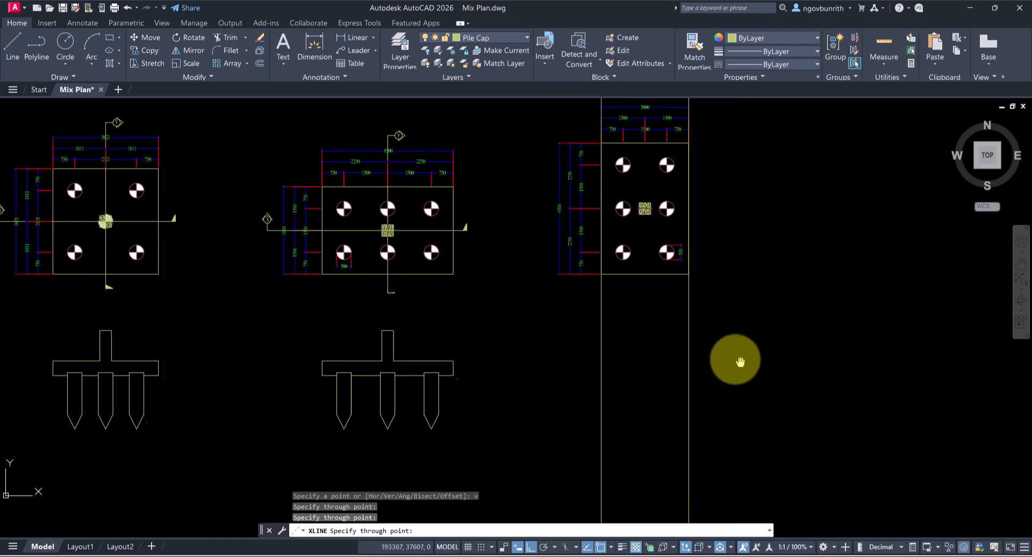
- Draw horizontal construction lines through the column top, cap top and cap bottom of the six-pile section
text(XL)
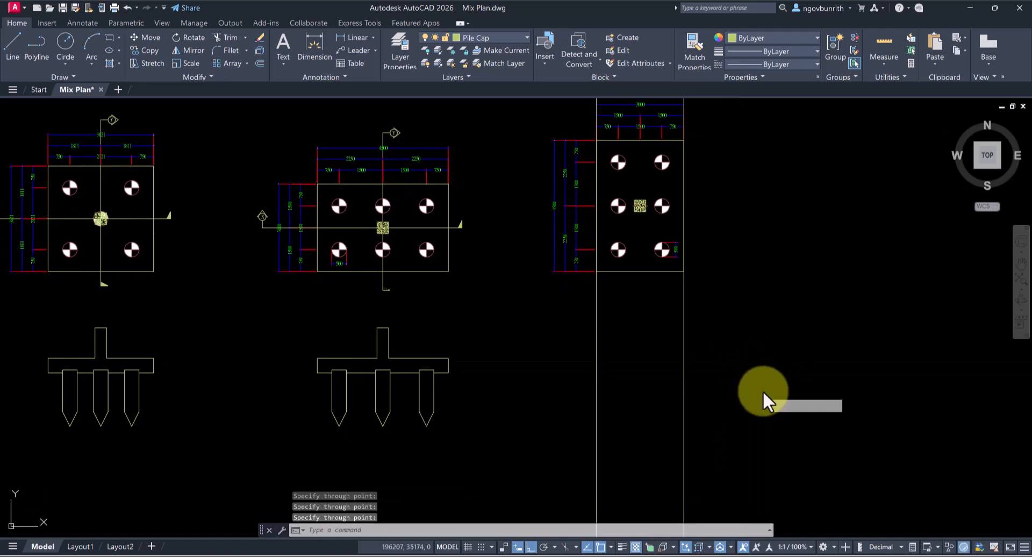
key(Return)
text(h)
key(Return)
scroll(406, 322, up, 2)
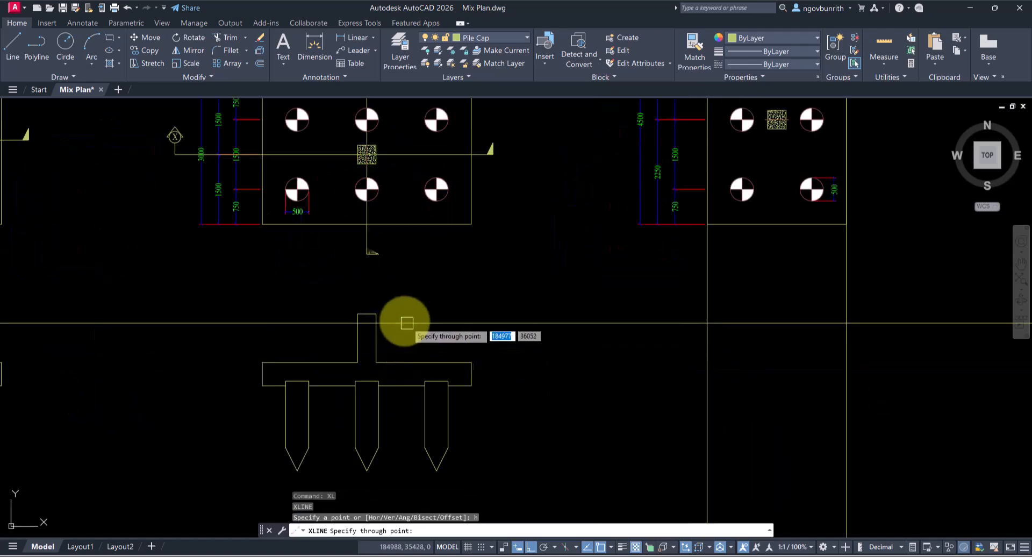
click(376, 312)
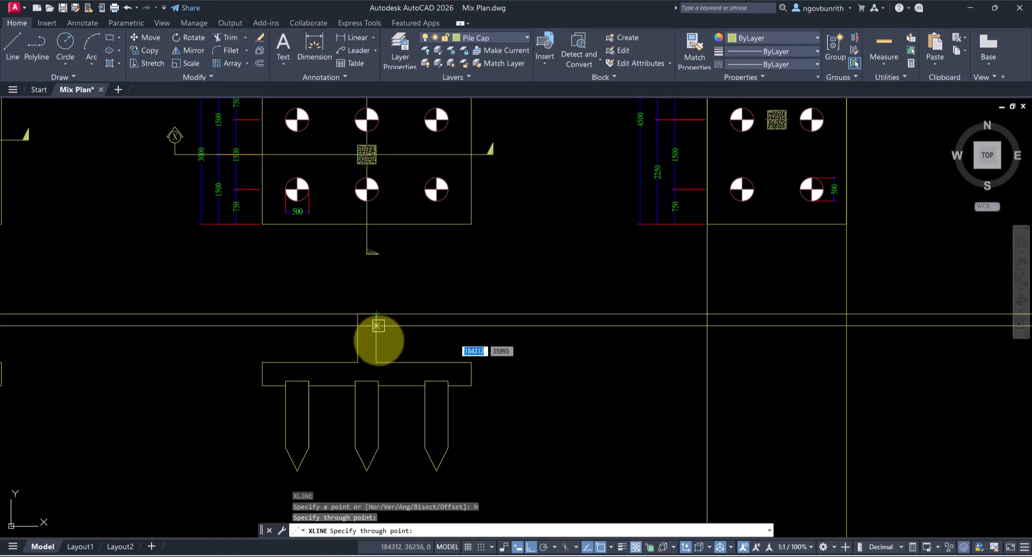
click(378, 363)
scroll(380, 390, up, 3)
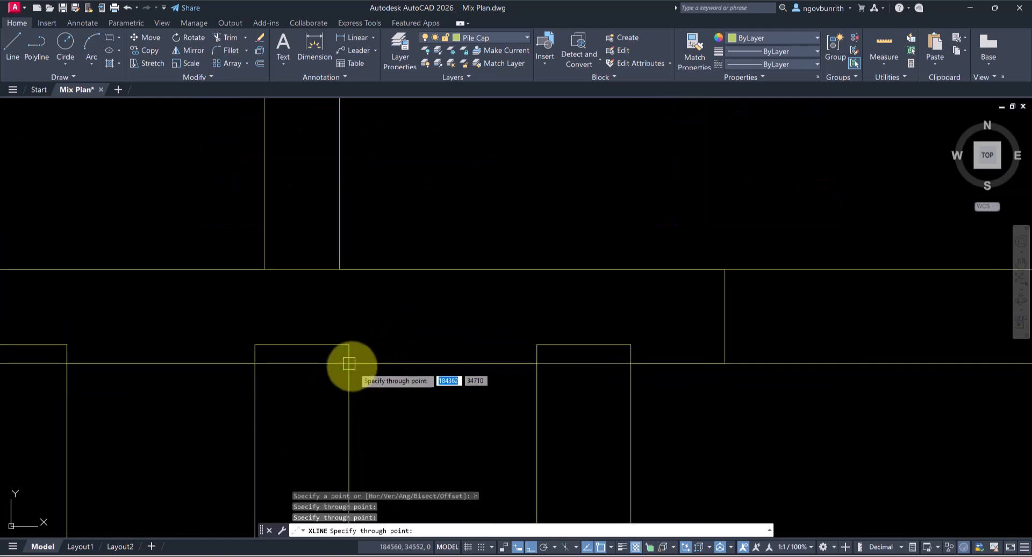
click(349, 363)
scroll(352, 366, down, 2)
key(space)
middle_drag(576, 426, 459, 415)
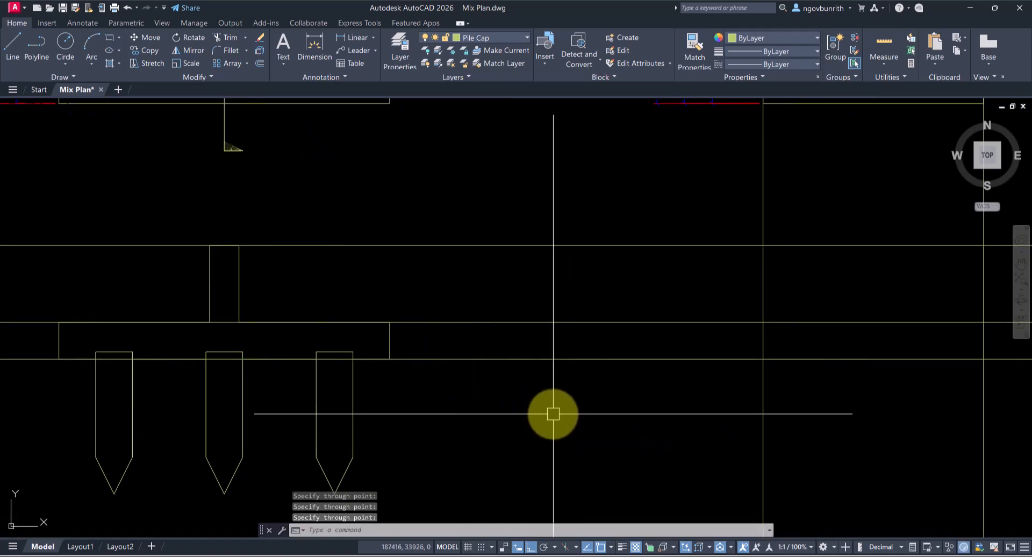
- Trim the cap-top and cap-bottom construction lines on both sides of the two vertical lines below the rotated plan
text(tr)
key(space)
click(719, 282)
click(700, 400)
scroll(494, 407, down, 2)
scroll(736, 380, up, 2)
click(733, 349)
click(721, 424)
middle_drag(721, 382, 850, 360)
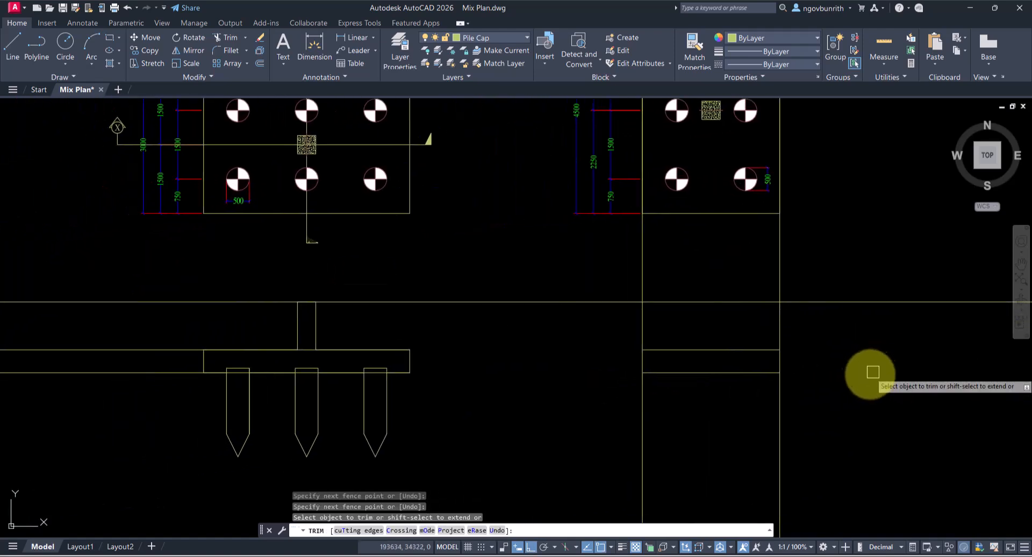
key(space)
- Erase the two leftover construction lines running across the existing section's cap
click(125, 409)
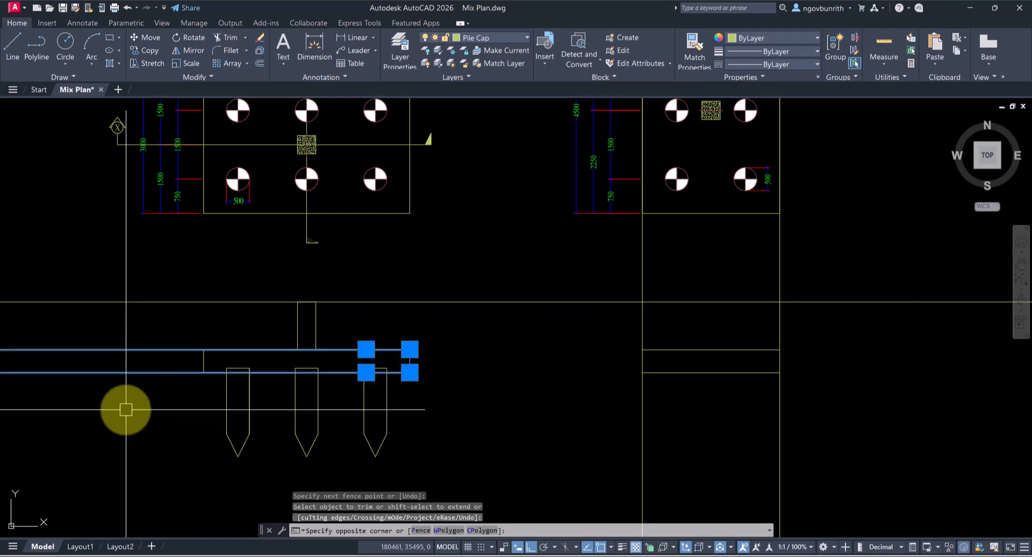
text(E)
key(space)
- Trim the two vertical construction lines between the column-top line and the new cap section, and erase their upper remainders
mouse_move(665, 413)
middle_down()
mouse_move(652, 418)
mouse_move(708, 407)
middle_up()
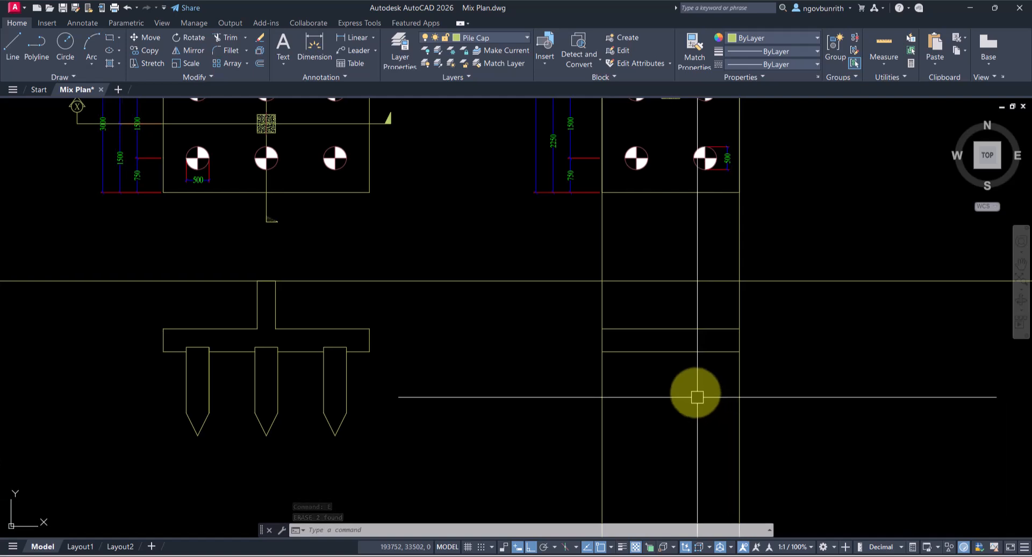
key(space)
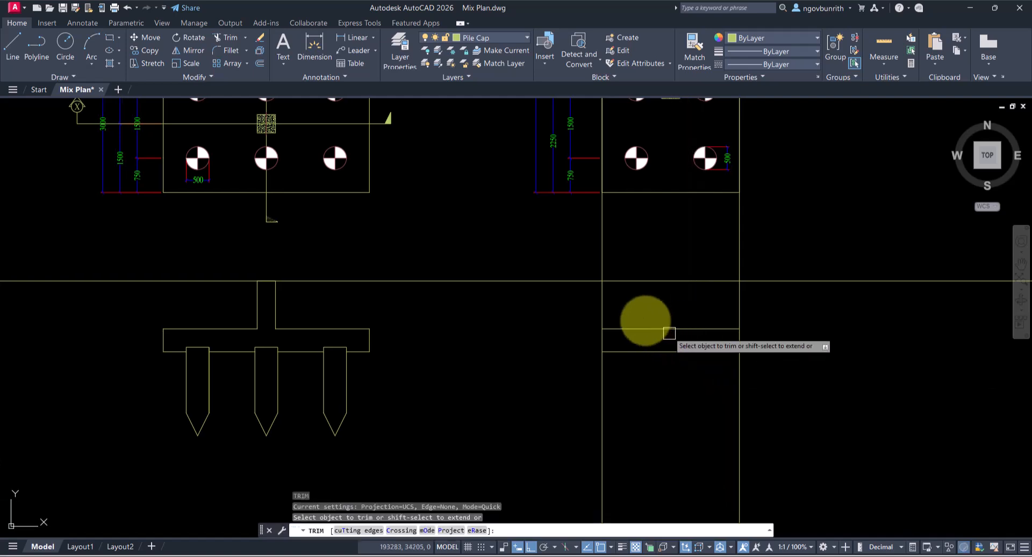
click(643, 318)
click(599, 318)
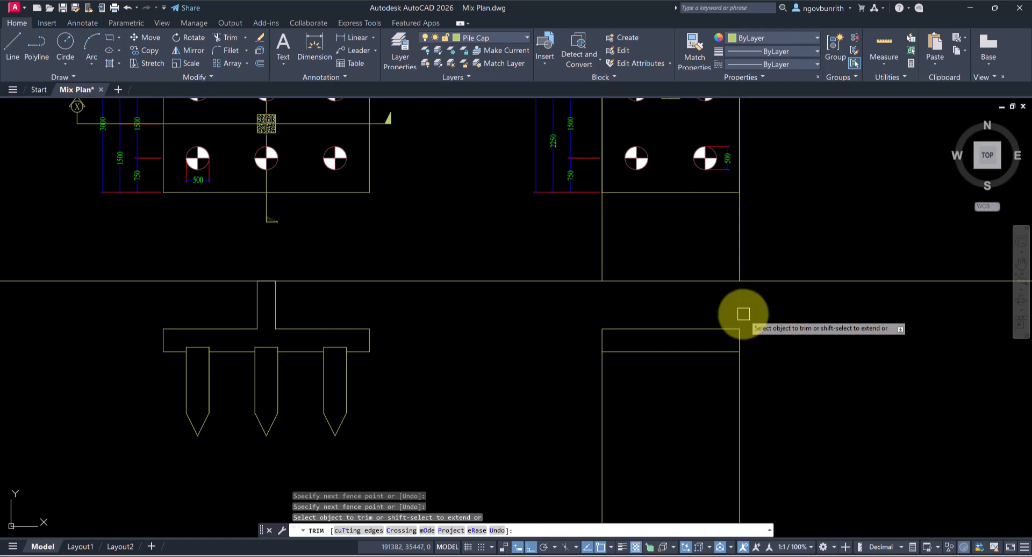
key(Escape)
click(755, 253)
click(579, 251)
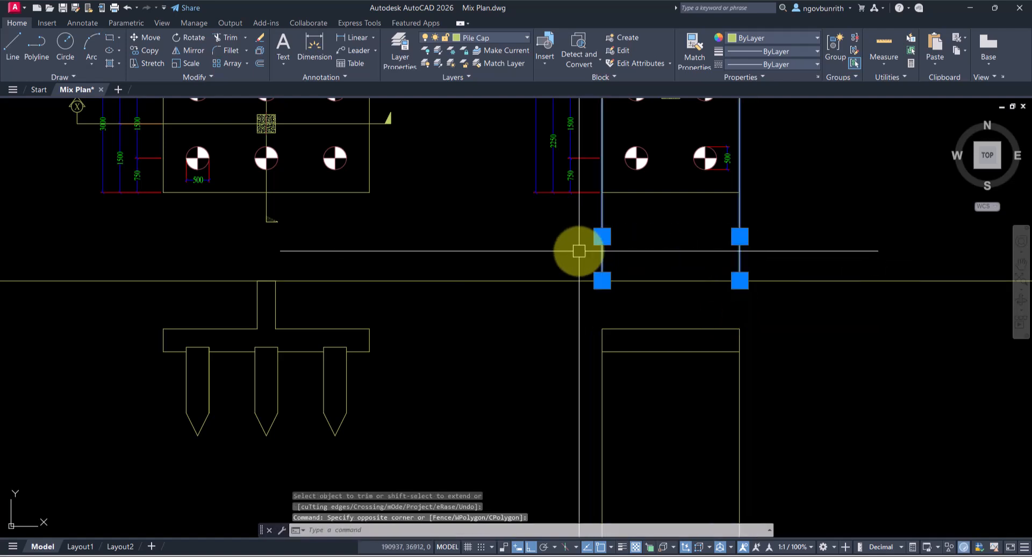
key(e)
key(space)
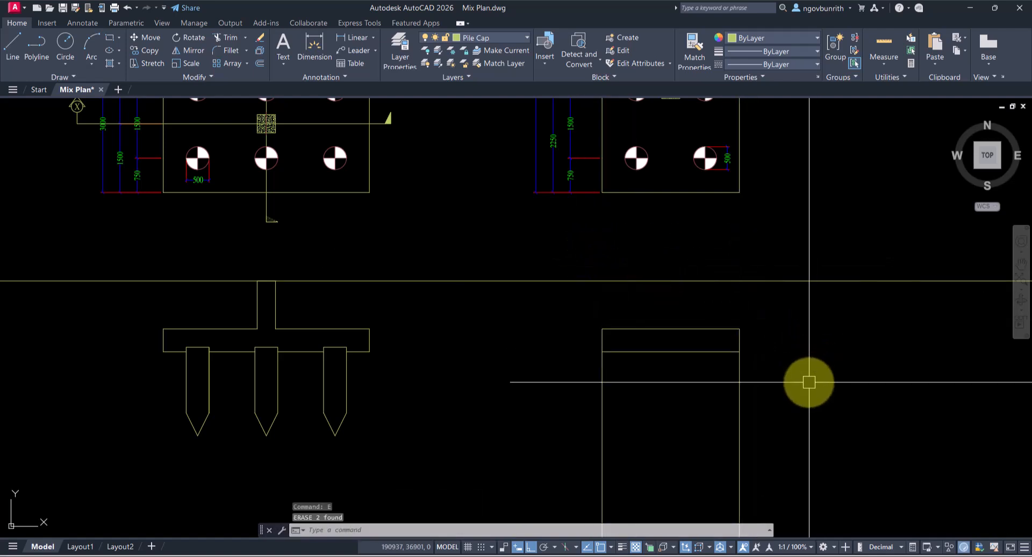
- Trim both vertical construction lines below the new cap section to close its rectangle
click(809, 382)
click(833, 422)
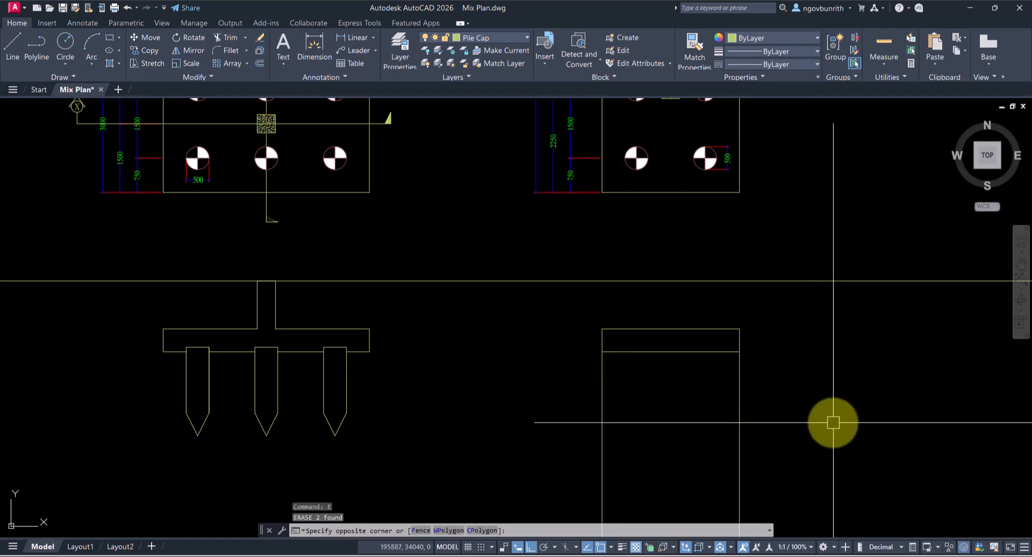
text(tr)
key(space)
click(778, 389)
click(557, 391)
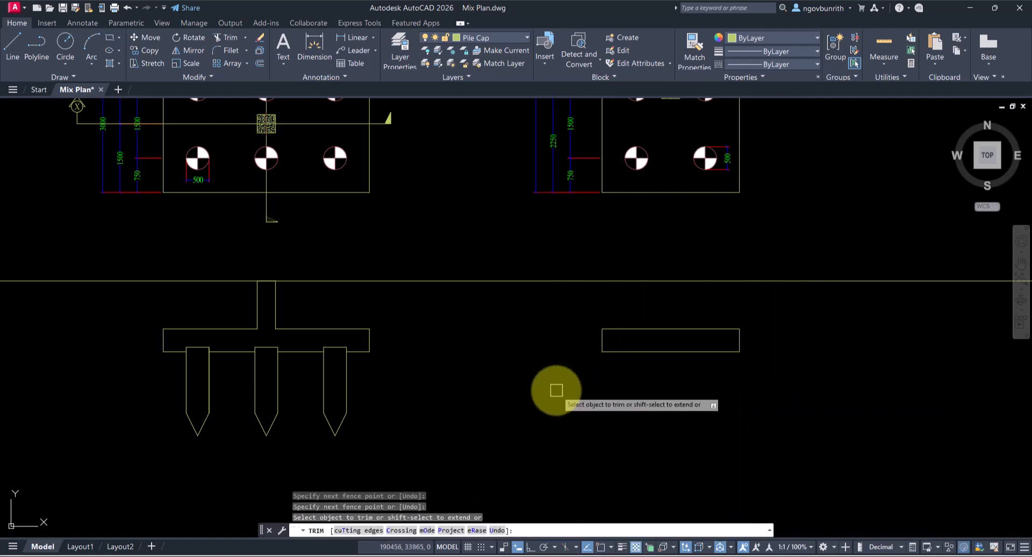
key(space)
- Draw vertical construction lines through the left and right edges of both bottom-row piles in the rotated plan
middle_drag(815, 417, 786, 430)
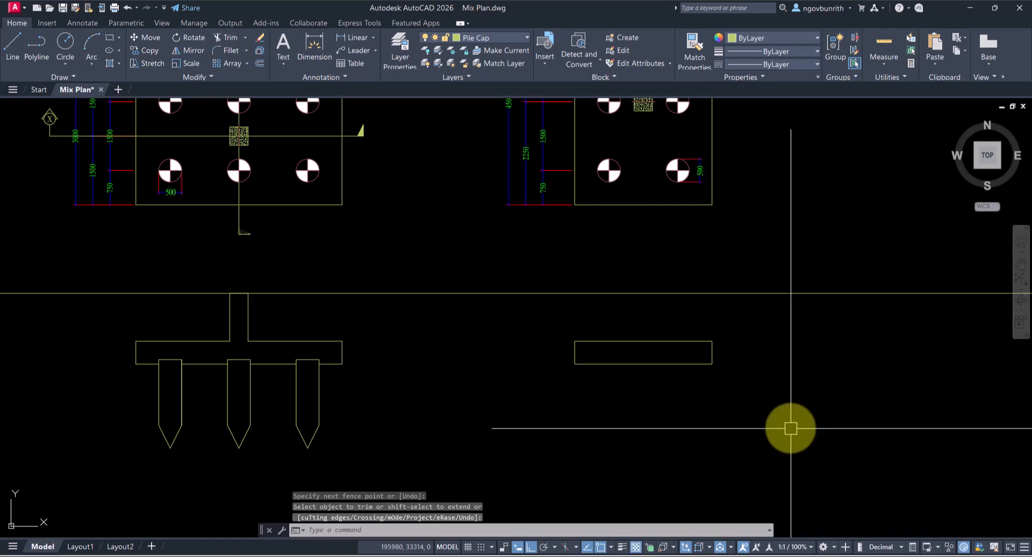
text(xl)
key(space)
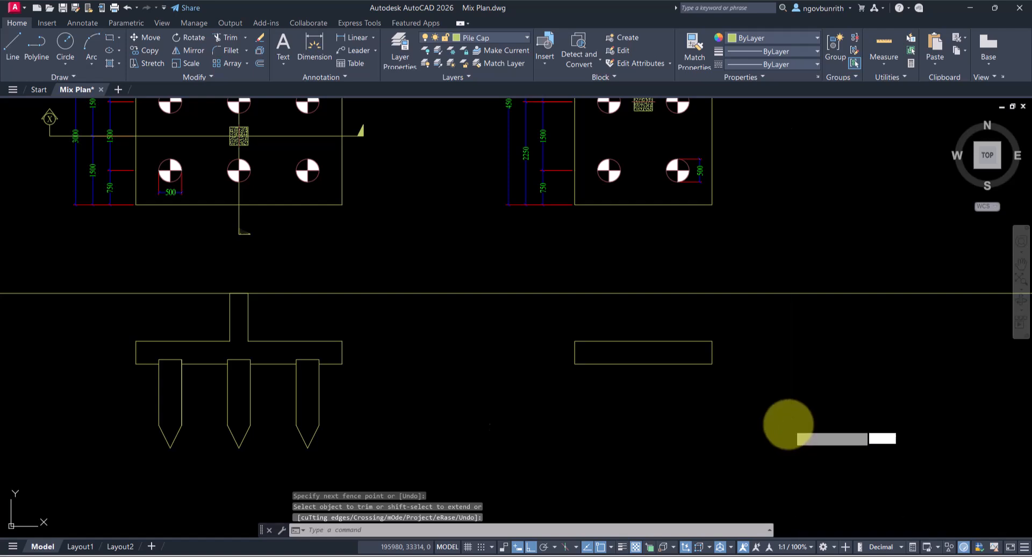
text(v)
key(space)
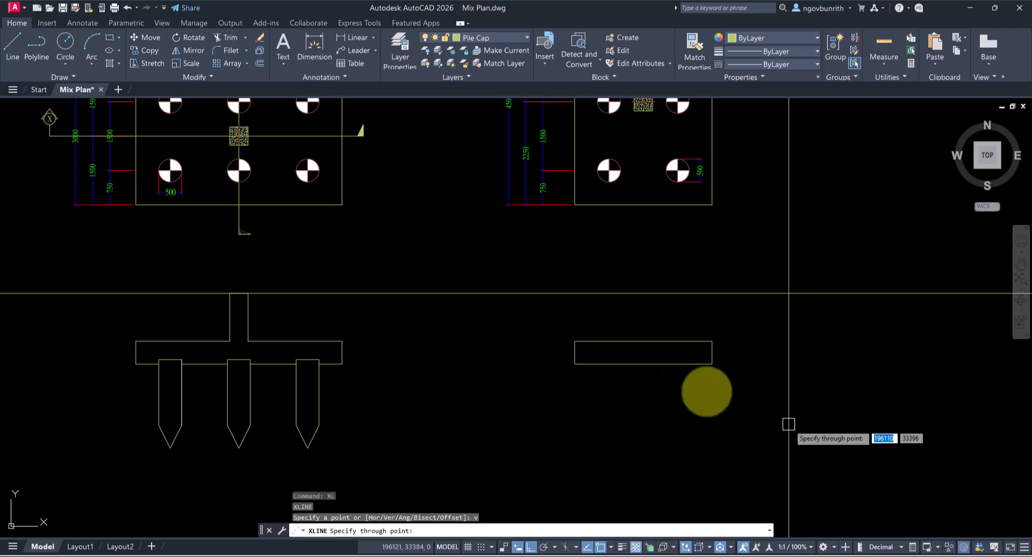
scroll(612, 175, up, 8)
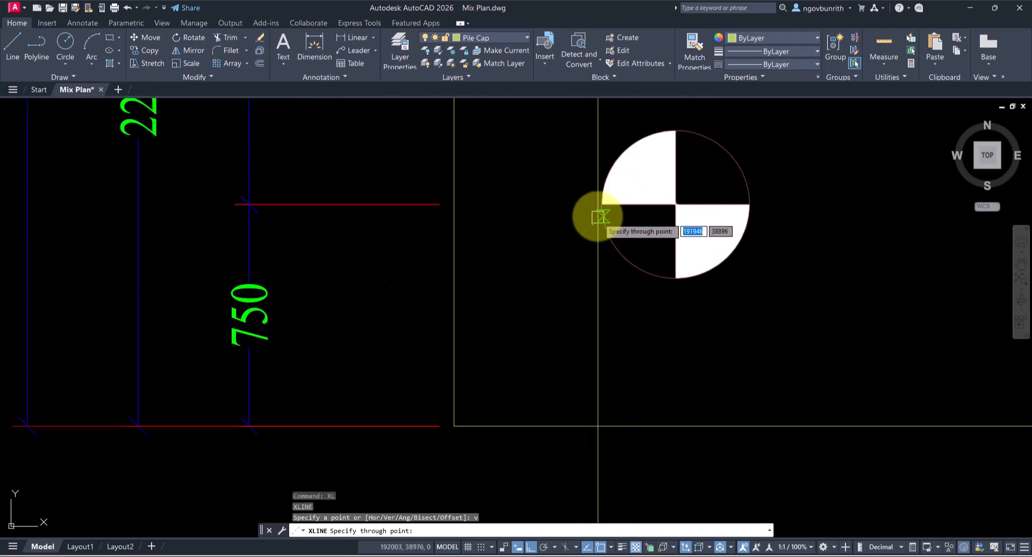
click(602, 204)
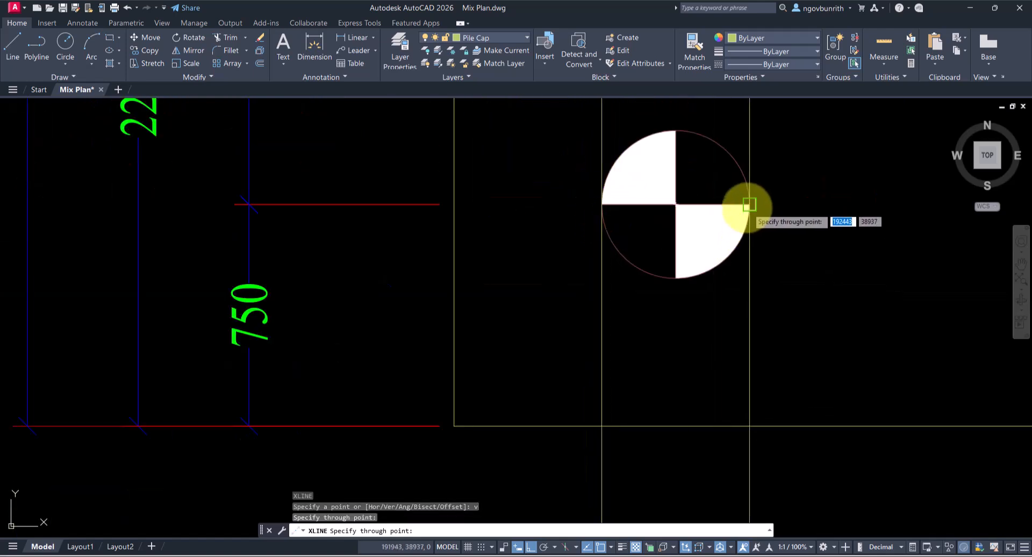
mouse_move(830, 251)
middle_down()
mouse_move(659, 243)
mouse_move(593, 259)
middle_up()
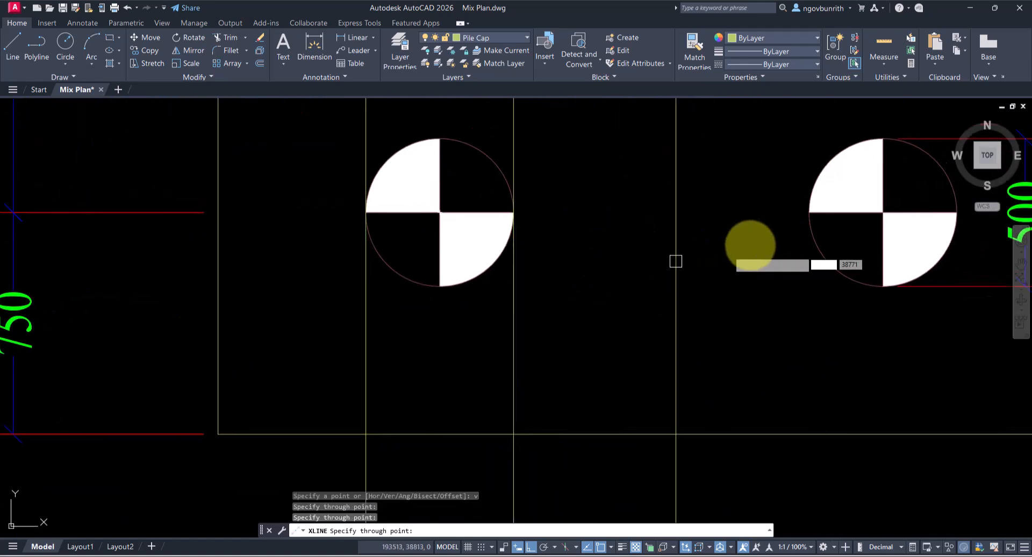
click(809, 212)
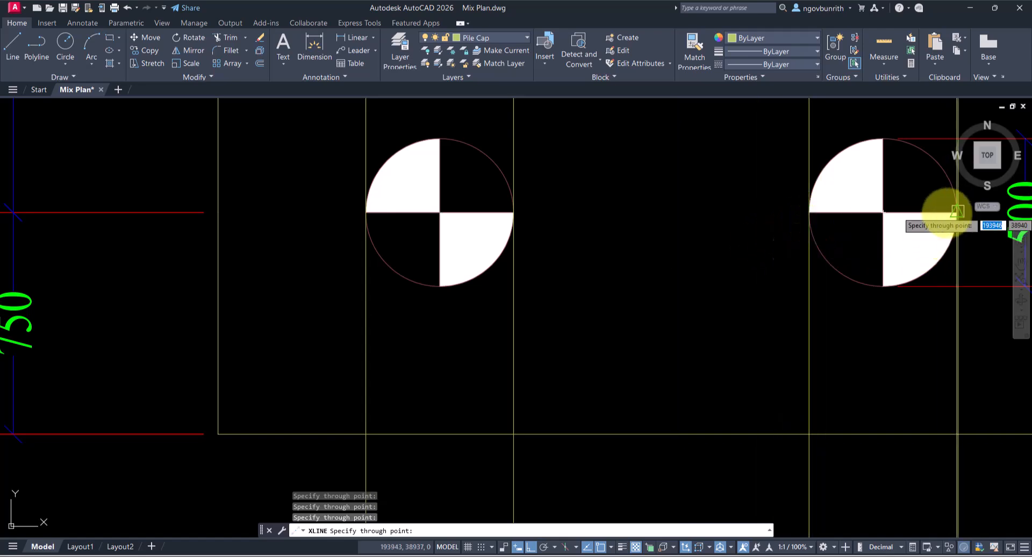
scroll(578, 247, down, 8)
middle_drag(665, 345, 668, 300)
key(space)
- Draw horizontal construction lines through the tip and shoulder of the existing section's rightmost pile
scroll(575, 344, up, 4)
text(xl)
key(space)
text(h)
key(space)
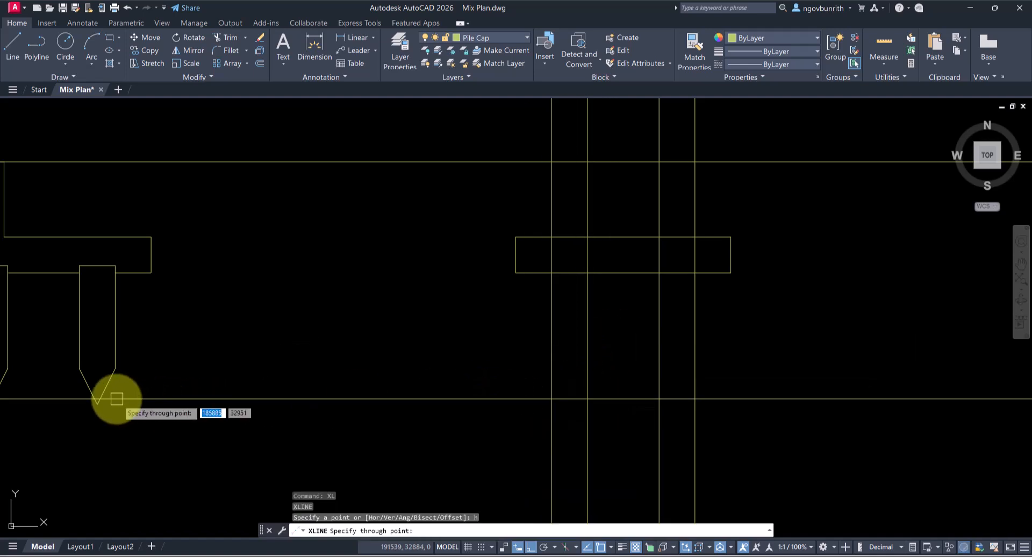
click(97, 403)
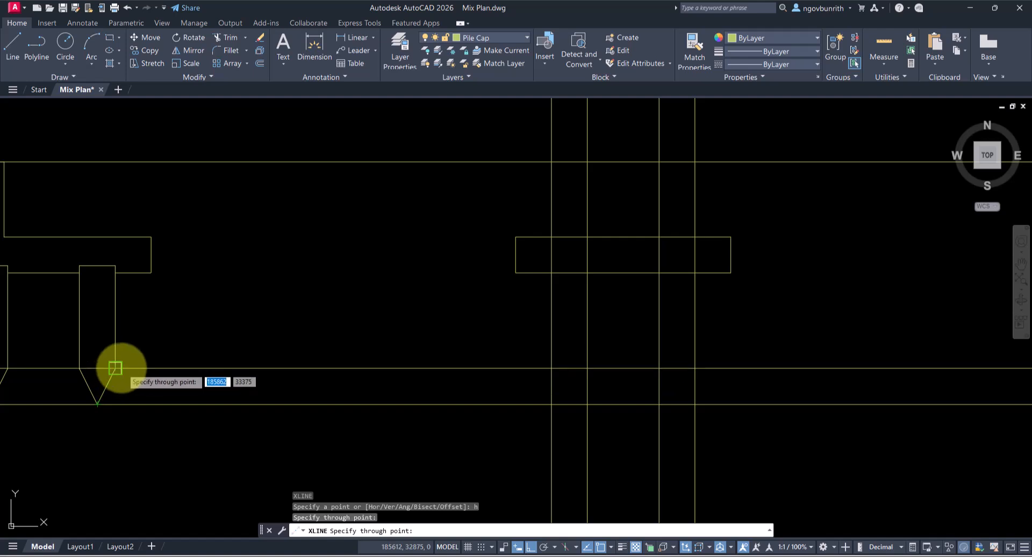
click(115, 369)
key(space)
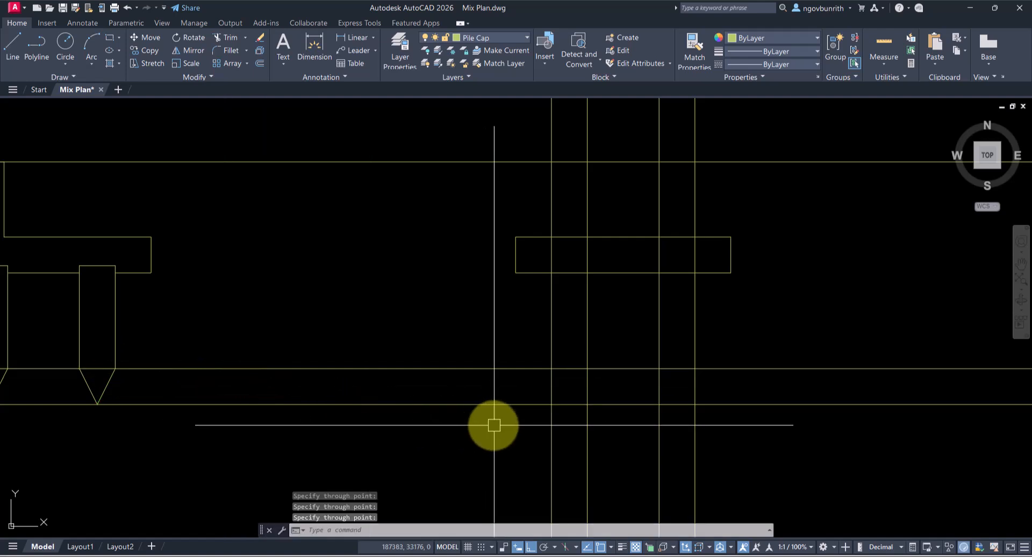
- Trim the two horizontal tip and shoulder construction lines between the new section's piles and on both outer sides
text(tr)
key(space)
click(626, 348)
click(607, 422)
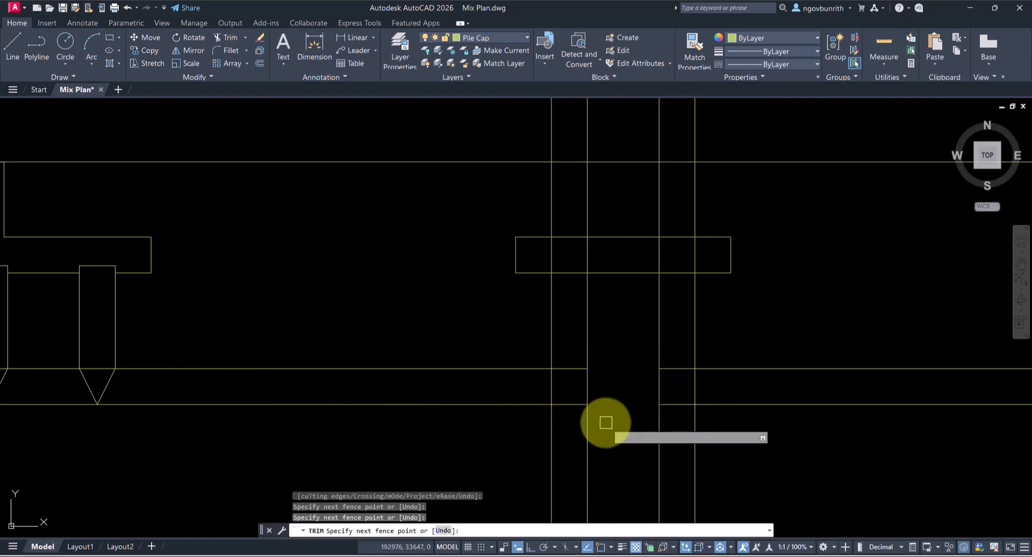
click(518, 368)
click(507, 403)
click(785, 356)
click(763, 426)
key(space)
- Trim the four vertical pile construction lines below the tip line of the new section
middle_drag(787, 415, 829, 382)
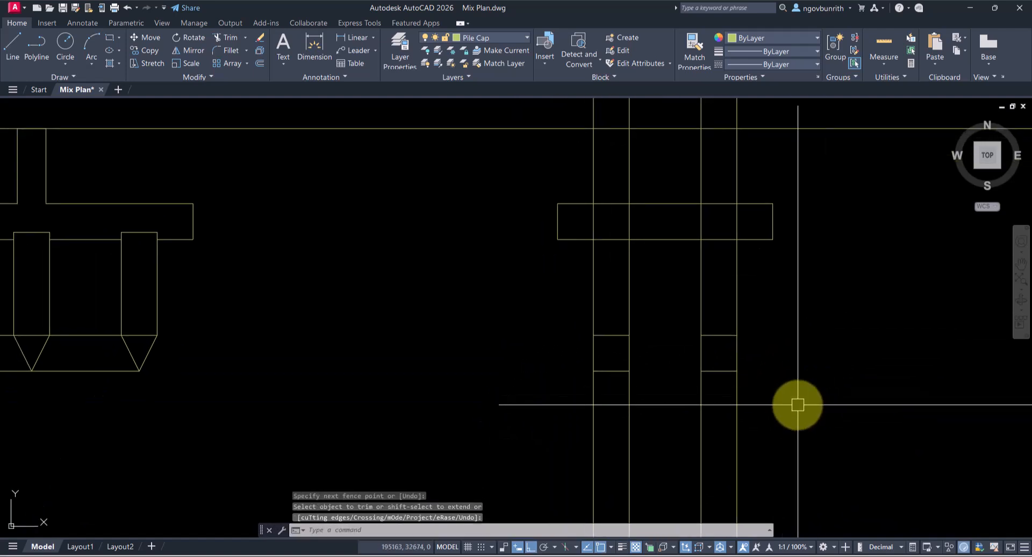
key(space)
click(784, 406)
click(487, 413)
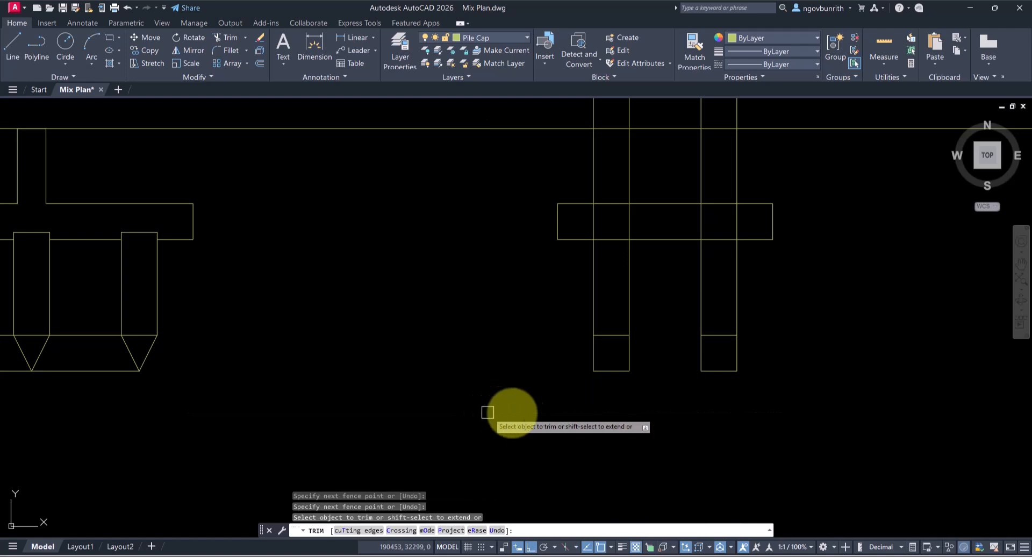
key(space)
- Draw the left pile's V-shaped tip from its shoulder corners to the midpoint of its bottom line
text(l)
key(space)
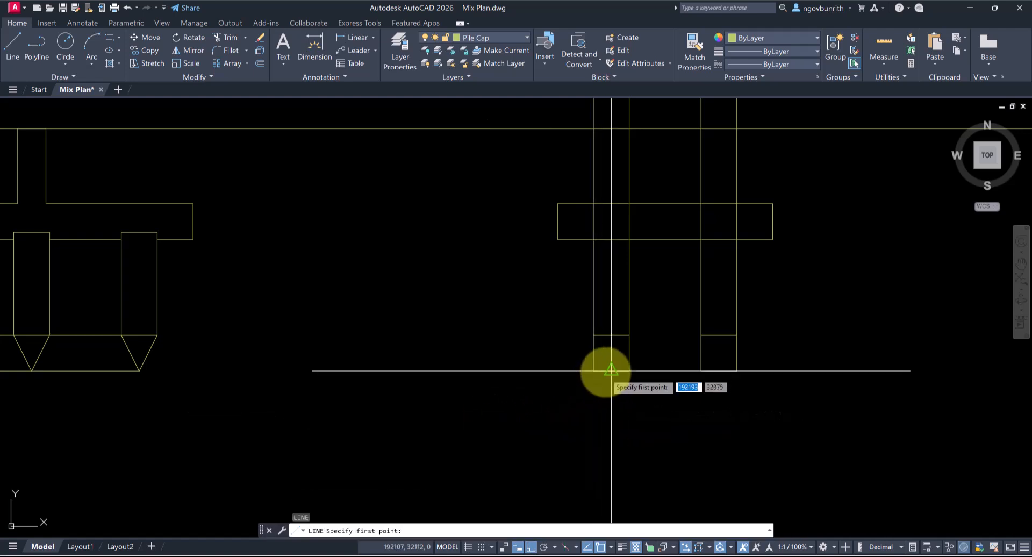
scroll(604, 369, up, 4)
click(571, 279)
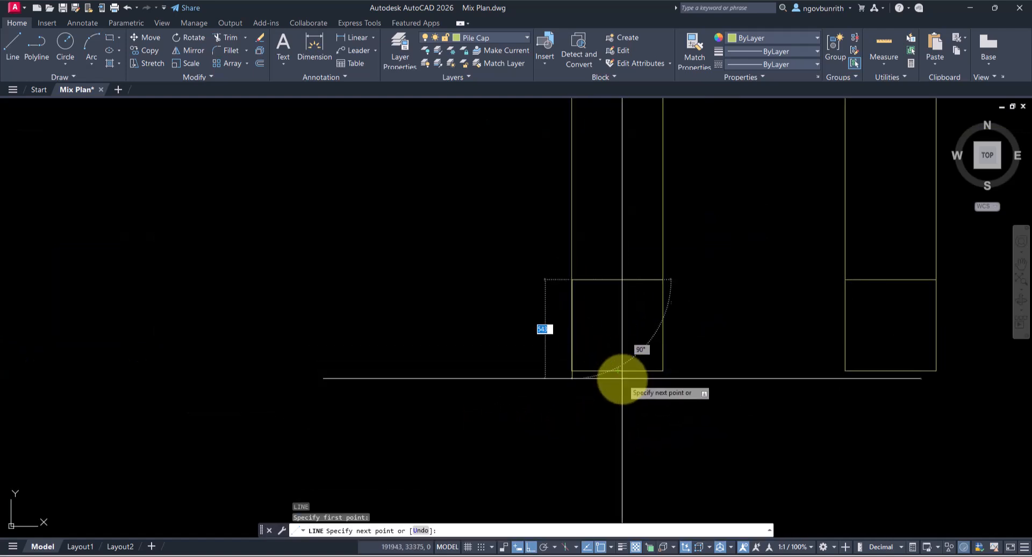
click(617, 369)
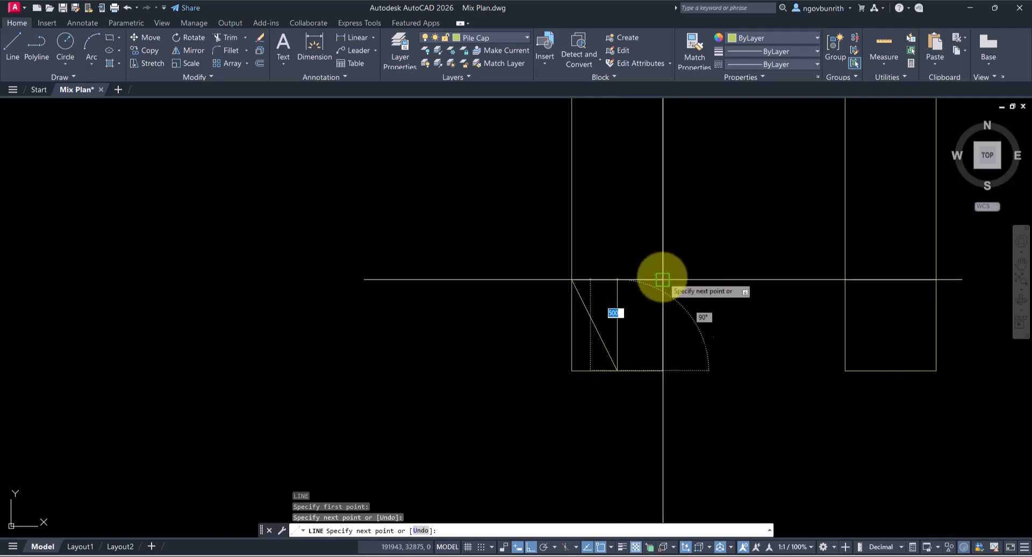
key(space)
- Draw the right pile's V-shaped tip from its shoulder corners to the midpoint of its bottom line
middle_drag(707, 319, 658, 347)
key(space)
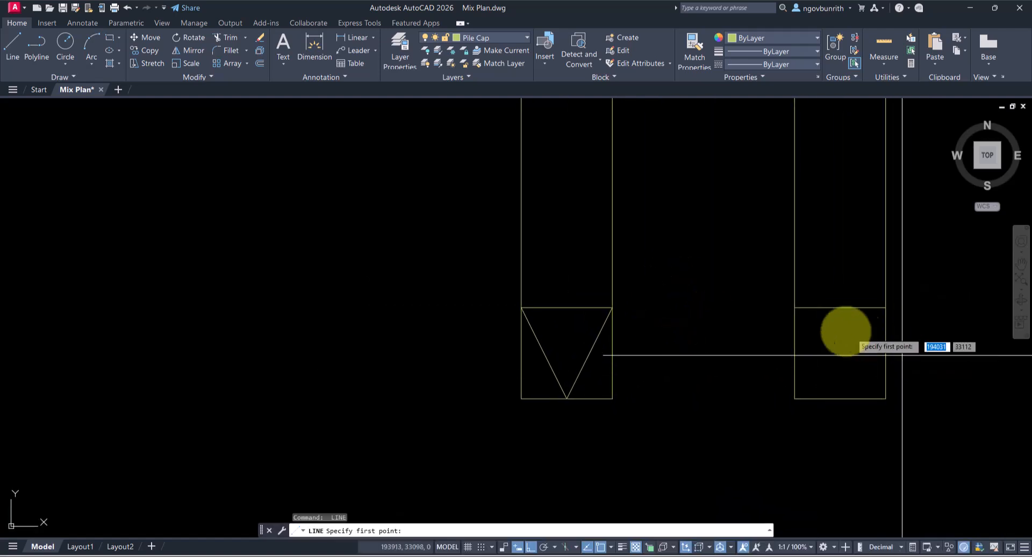
click(801, 307)
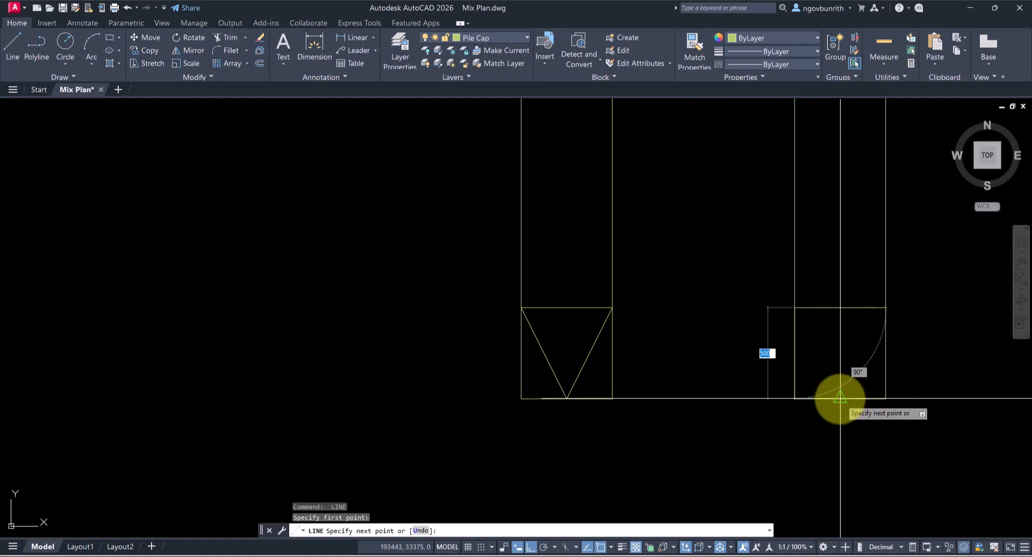
click(840, 398)
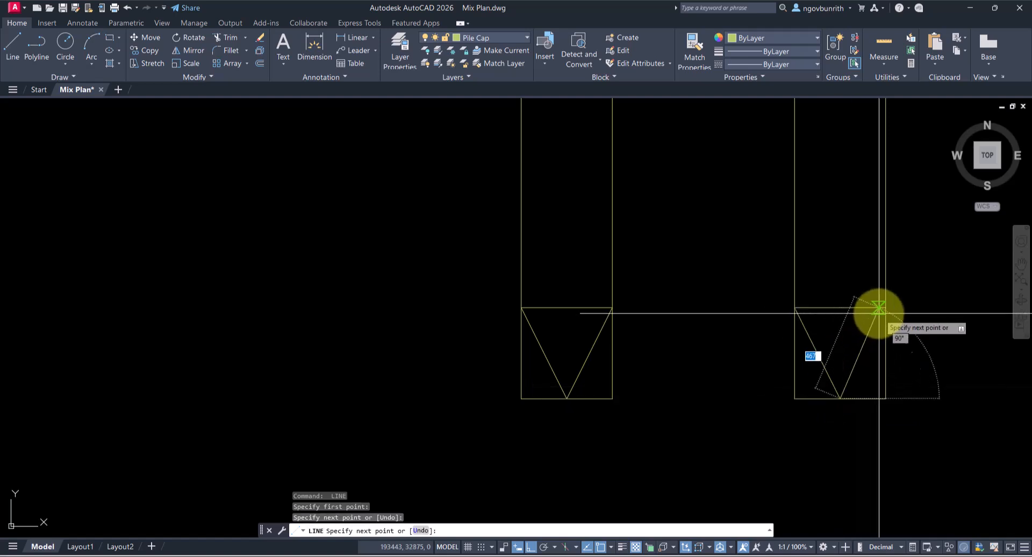
click(885, 308)
middle_drag(831, 349, 672, 324)
key(Return)
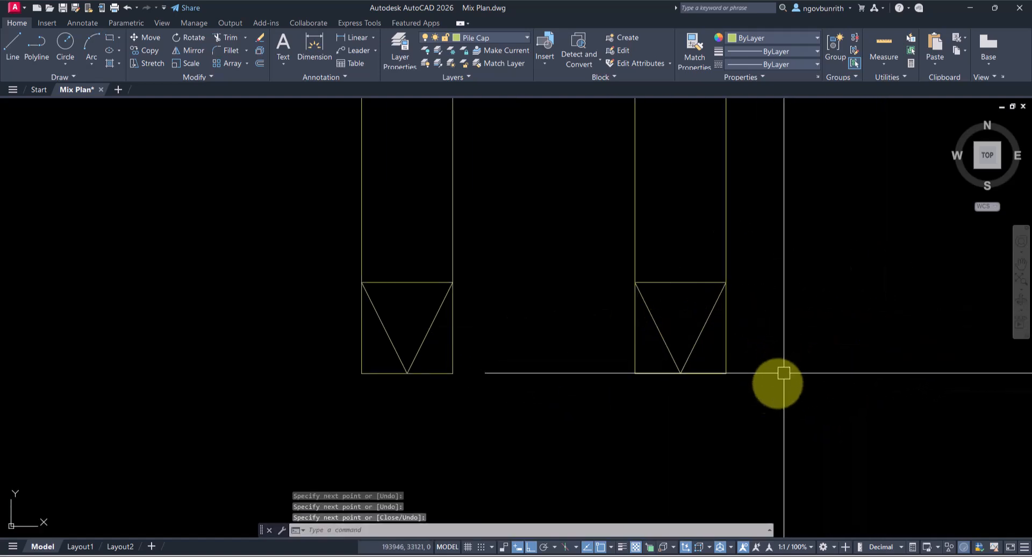
- Trim away the leftover side and bottom lines around the right pile's V-shaped tip
scroll(725, 371, up, 4)
text(tr)
key(Return)
click(737, 333)
click(704, 395)
key(Return)
scroll(824, 398, down, 4)
scroll(669, 399, up, 4)
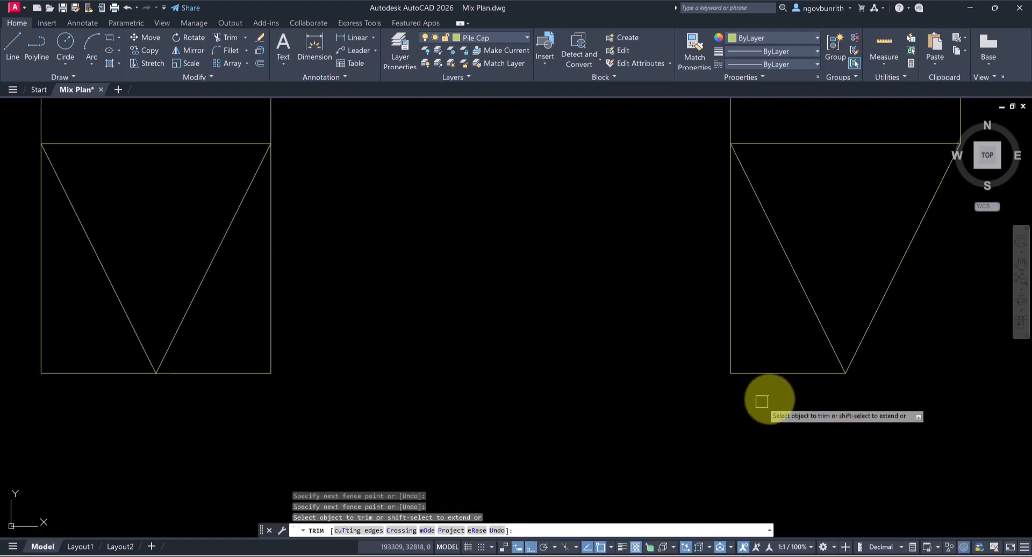
click(772, 392)
click(702, 307)
key(Return)
- Trim the leftover side and bottom lines on the right half of the left pile's tip
scroll(655, 386, down, 4)
scroll(580, 380, up, 6)
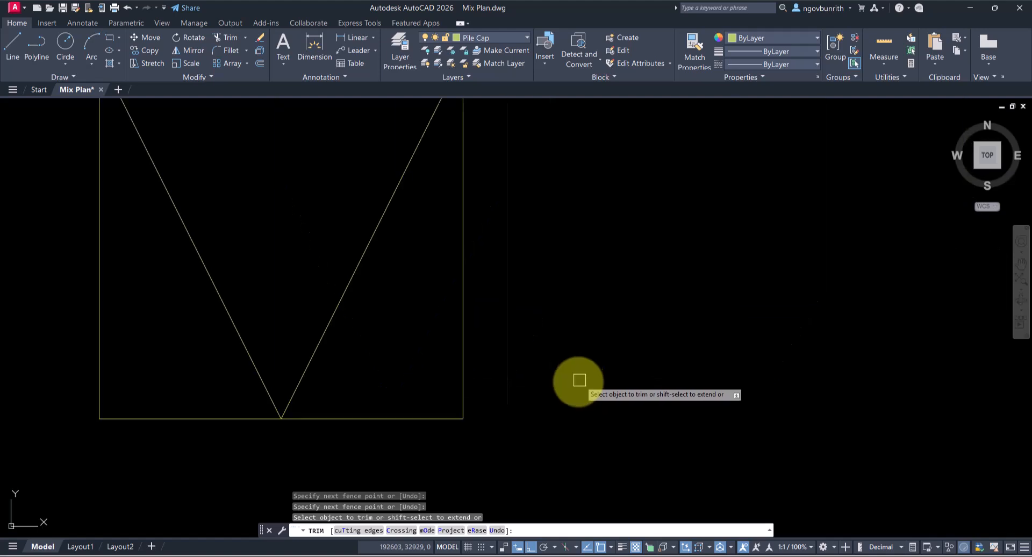
click(512, 361)
click(420, 424)
key(Return)
- Try to trim the leftover lines on the left half of the left pile's tip, and undo that trim
click(183, 438)
click(76, 350)
key(Return)
scroll(473, 424, down, 6)
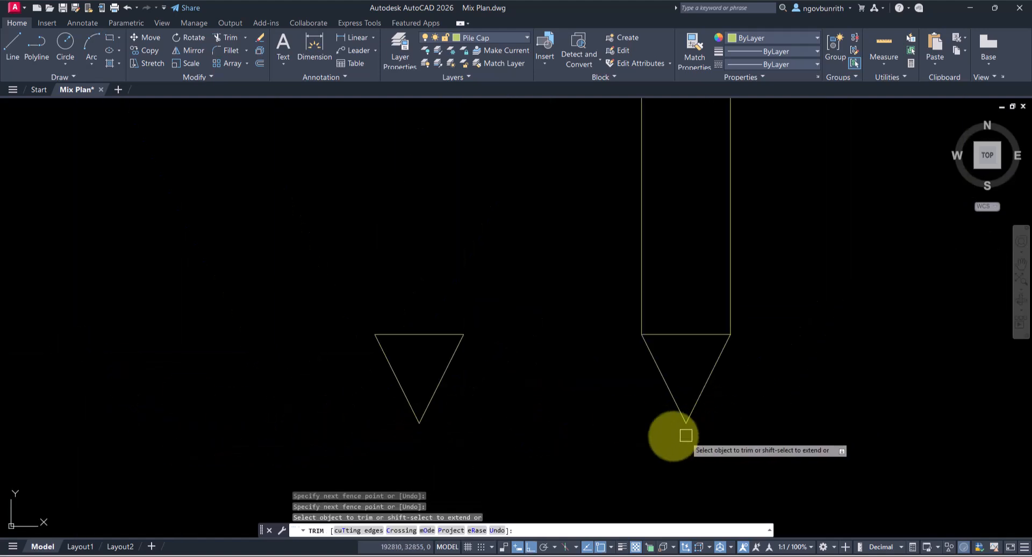
key(ctrl+z)
scroll(674, 426, down, 6)
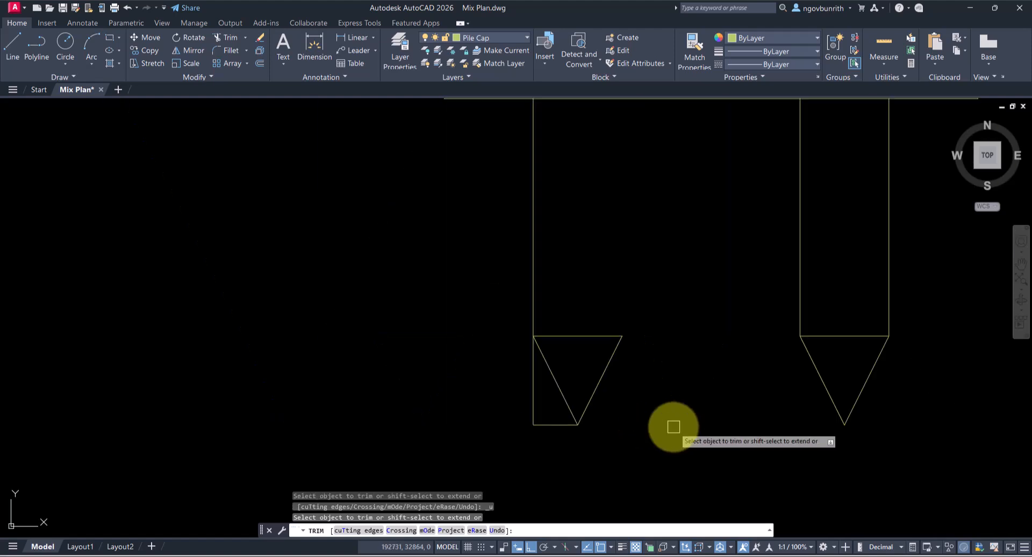
middle_drag(674, 426, 645, 444)
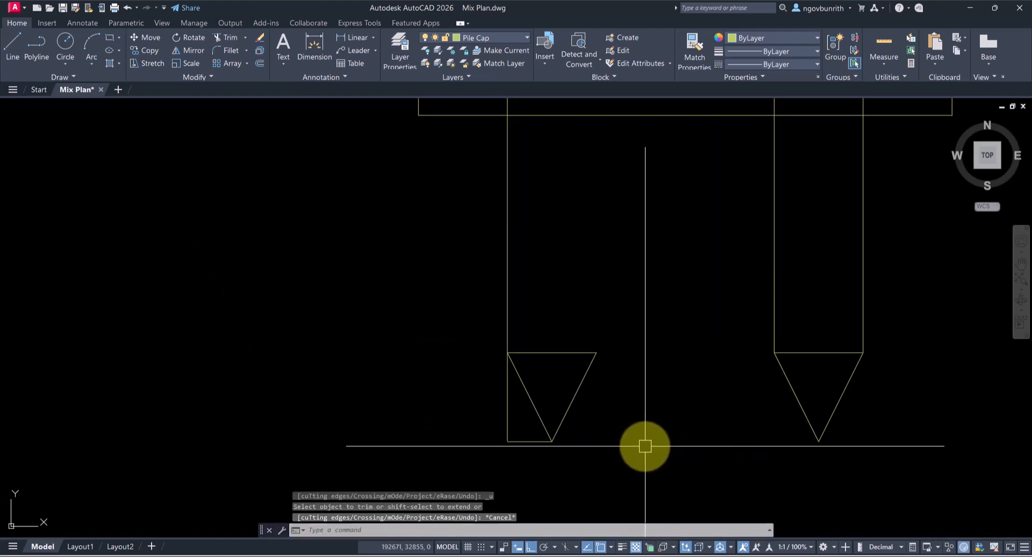
- Redraw the left pile's right edge from the tip's shoulder up to the underside of the cap
text(l)
key(Return)
click(596, 353)
middle_drag(629, 356, 651, 464)
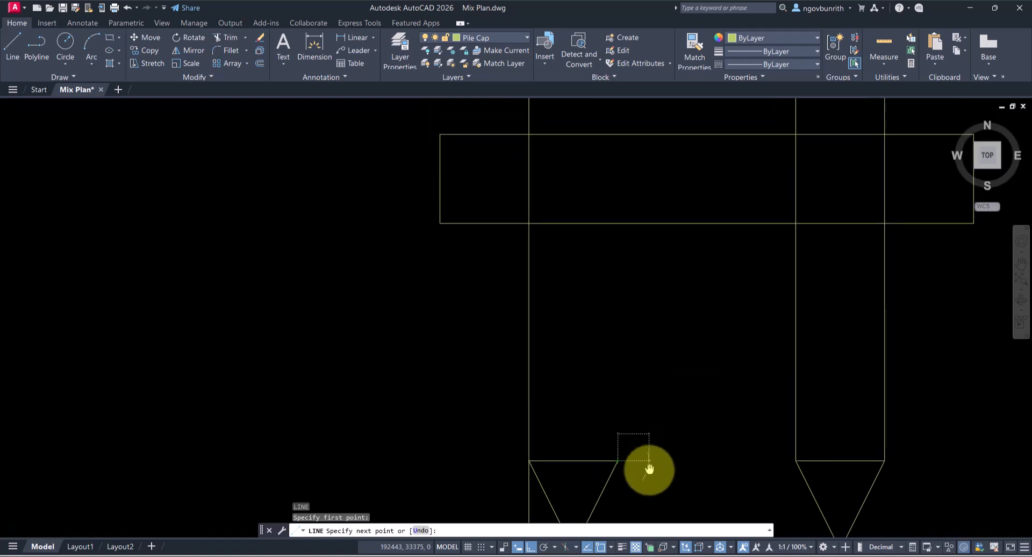
click(618, 223)
key(Return)
- Trim the left pile's left edge line inside the cap and erase its remainder above the cap
text(tr)
key(Return)
click(578, 197)
click(526, 189)
middle_drag(589, 209, 578, 275)
click(564, 166)
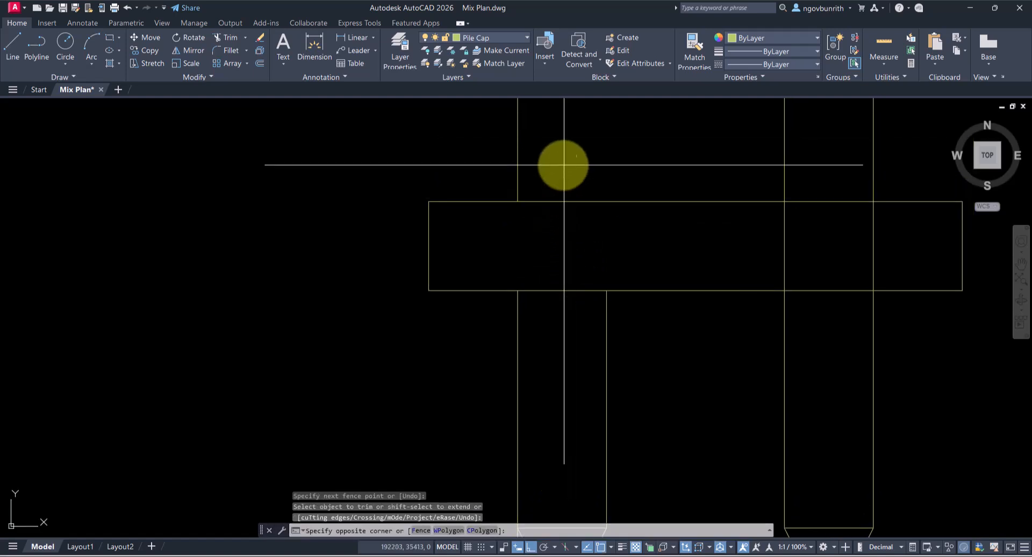
text(e)
key(Return)
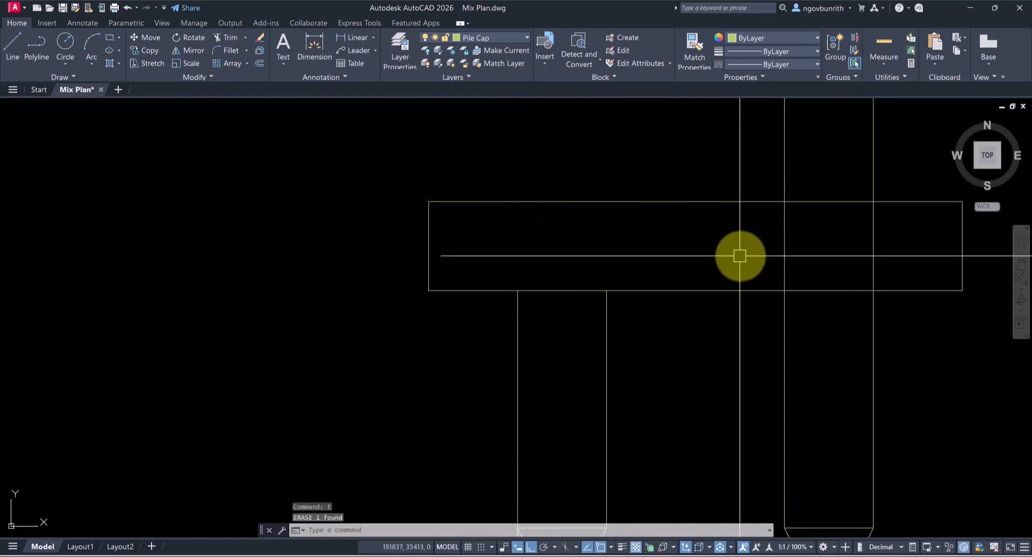
- Trim both right pile edge lines inside the cap and erase their remainders above the cap
text(tr)
key(Return)
click(823, 238)
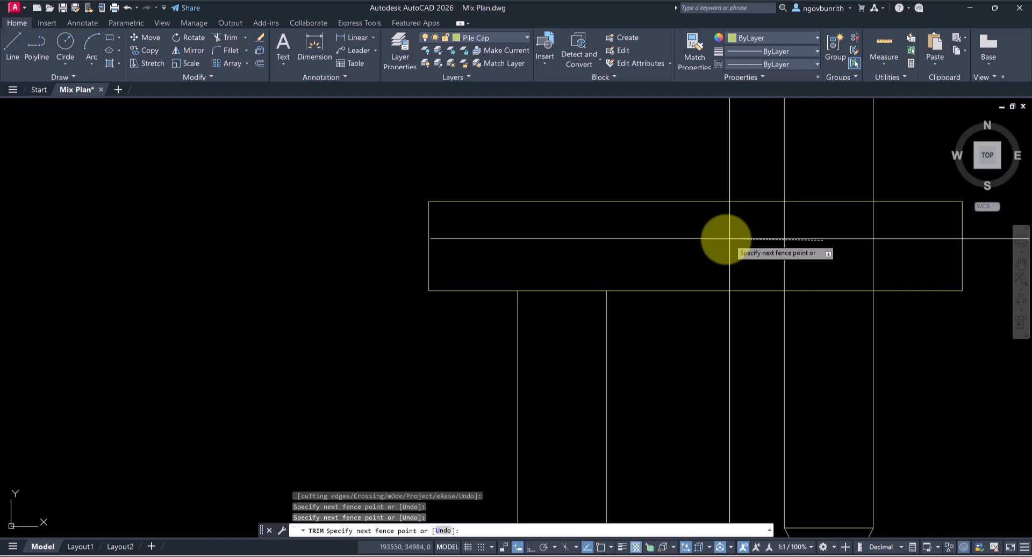
key(Return)
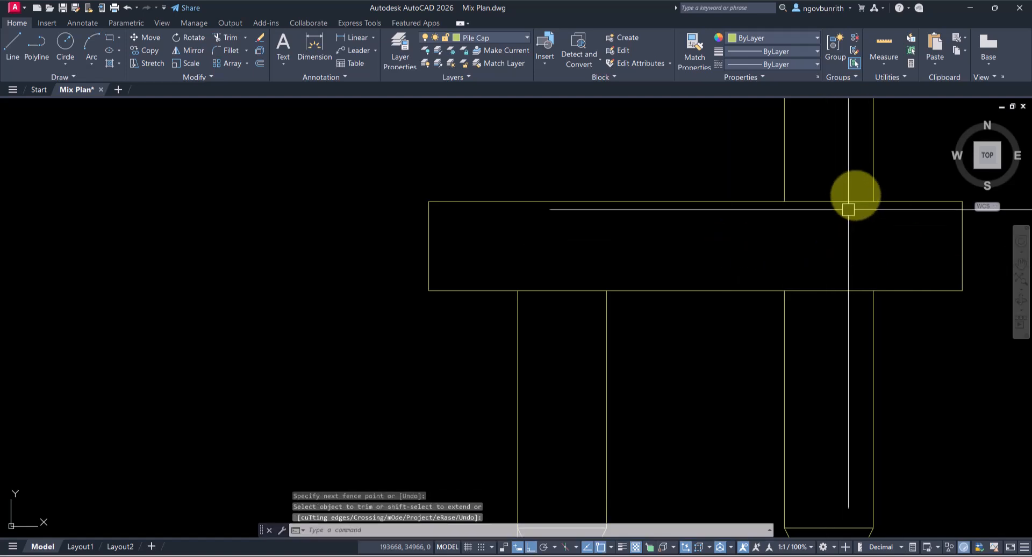
click(895, 158)
click(754, 172)
text(e)
key(Return)
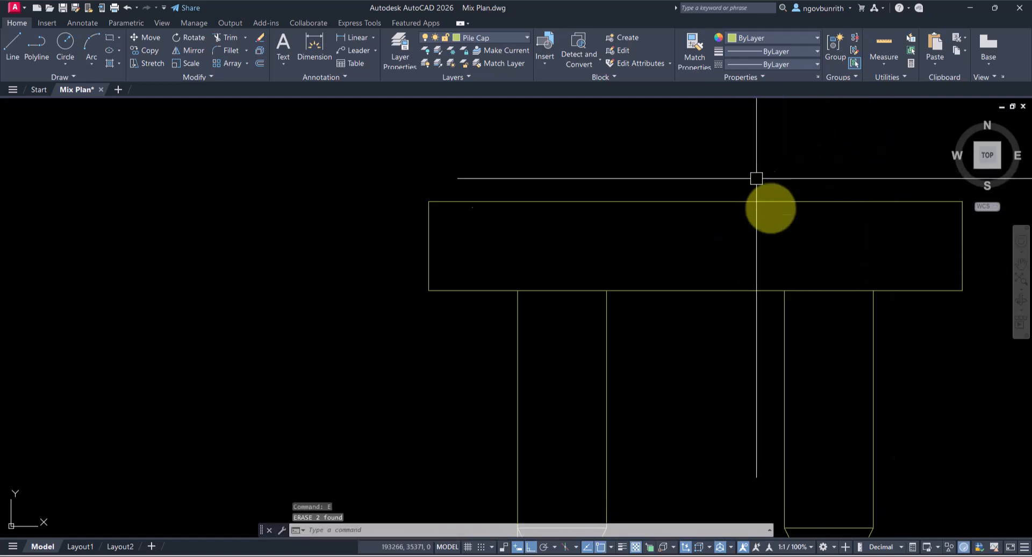
- Trim the cap's bottom edge between the side edges of both piles
middle_drag(812, 355, 790, 342)
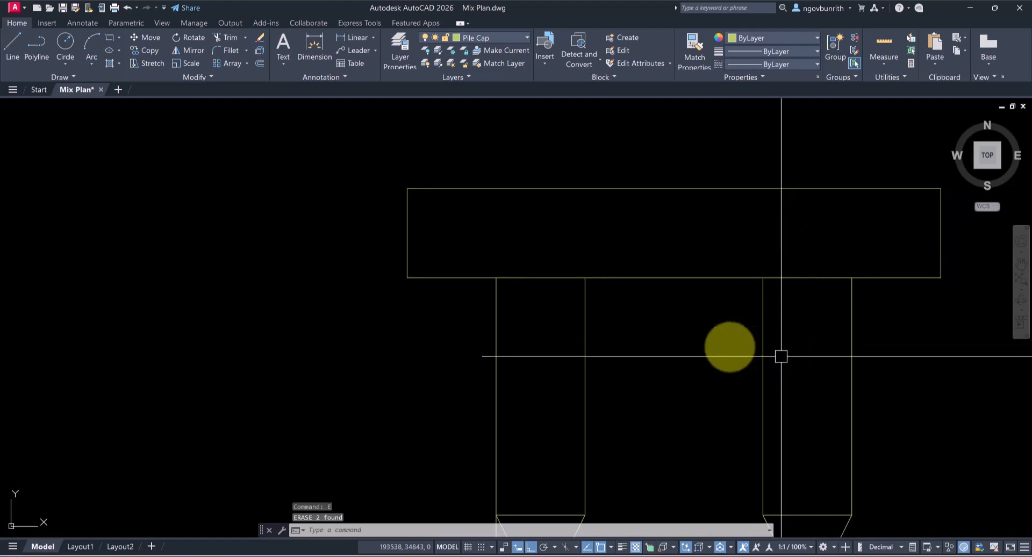
text(tr)
key(Return)
click(557, 278)
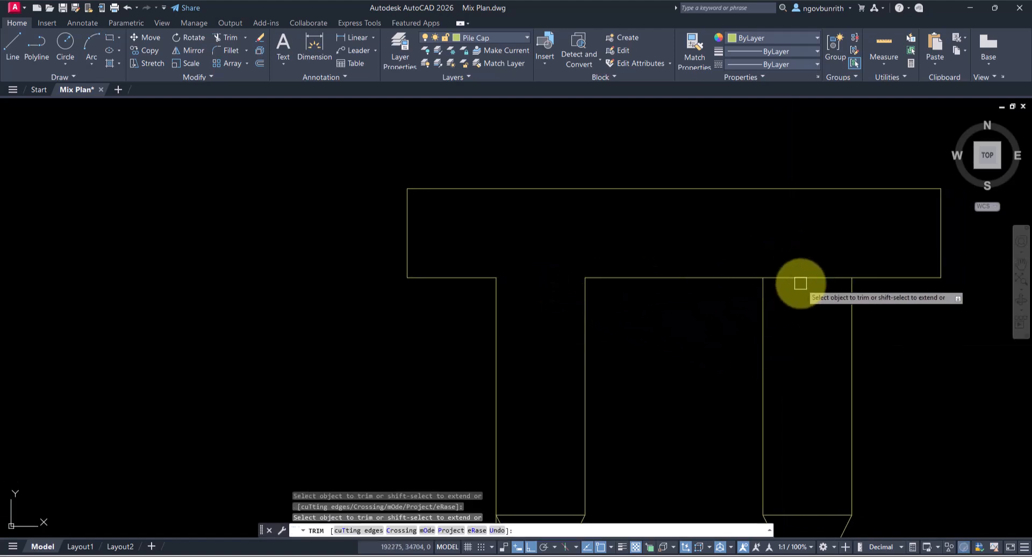
- Select all four pile edges and stretch the left pile's two upper ends 100 upward into the cap
click(906, 327)
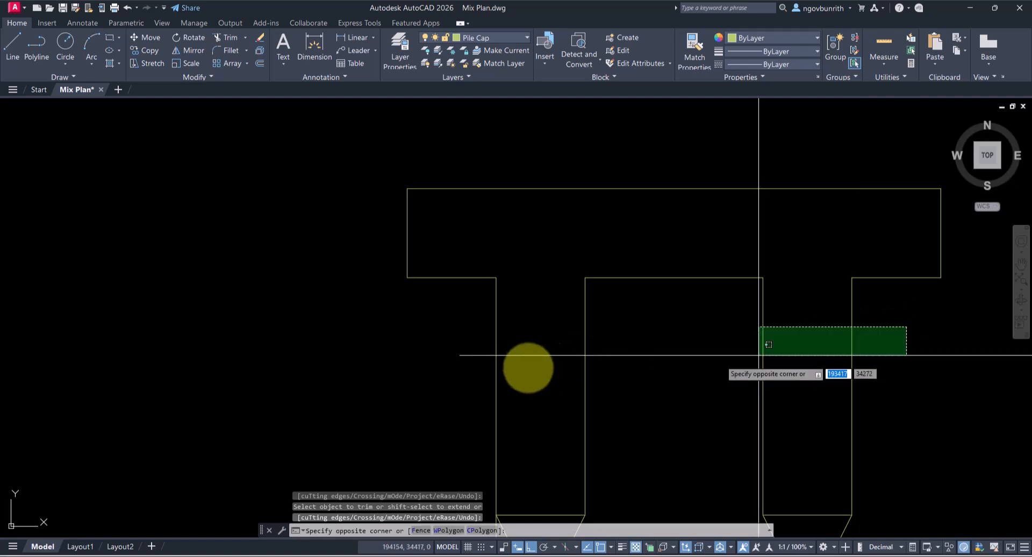
click(457, 358)
scroll(524, 282, up, 4)
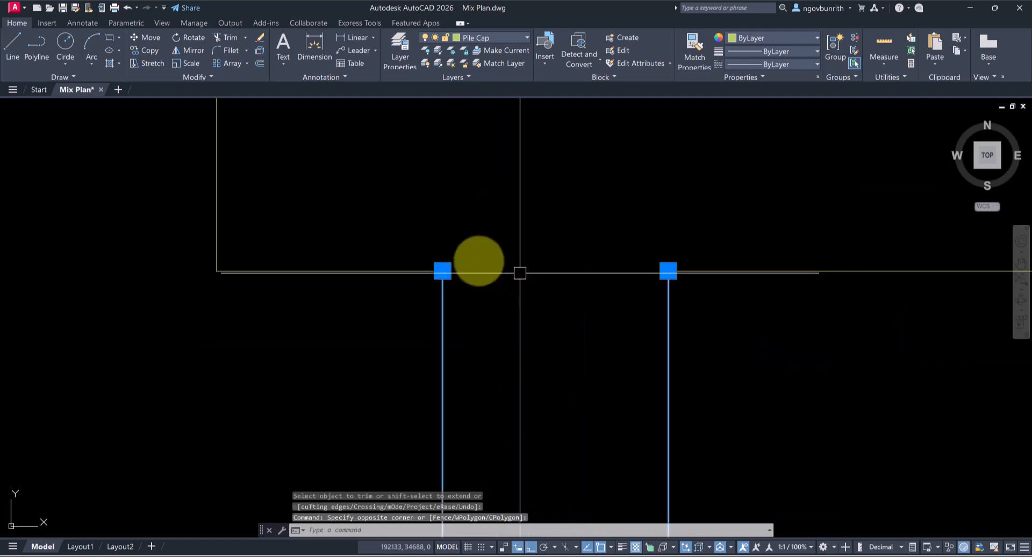
click(443, 271)
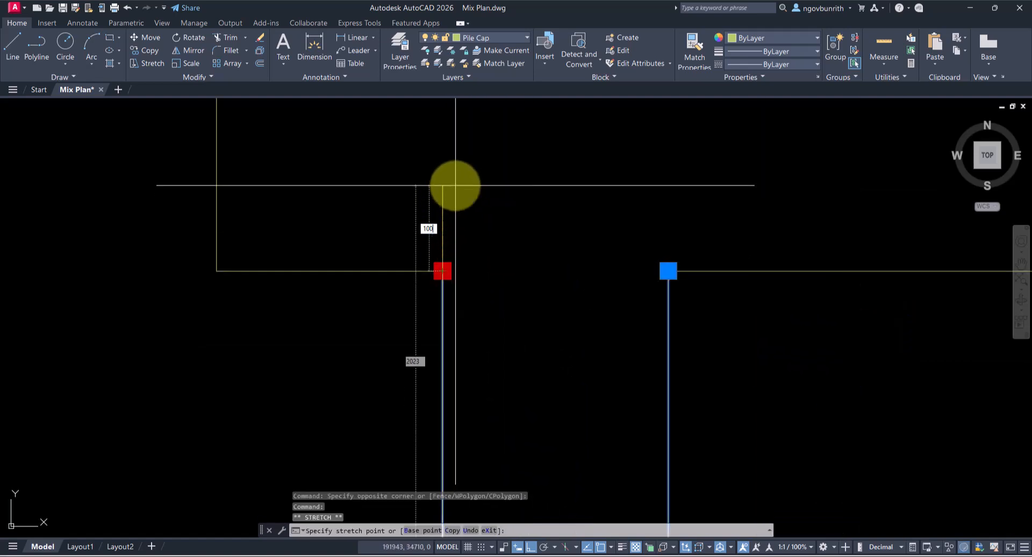
text(100)
key(Return)
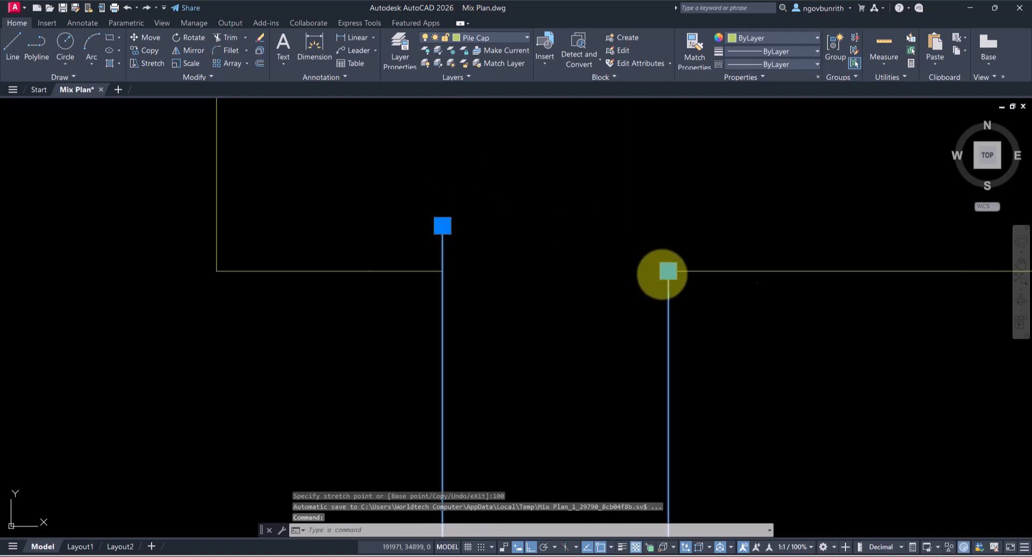
click(668, 271)
text(1)
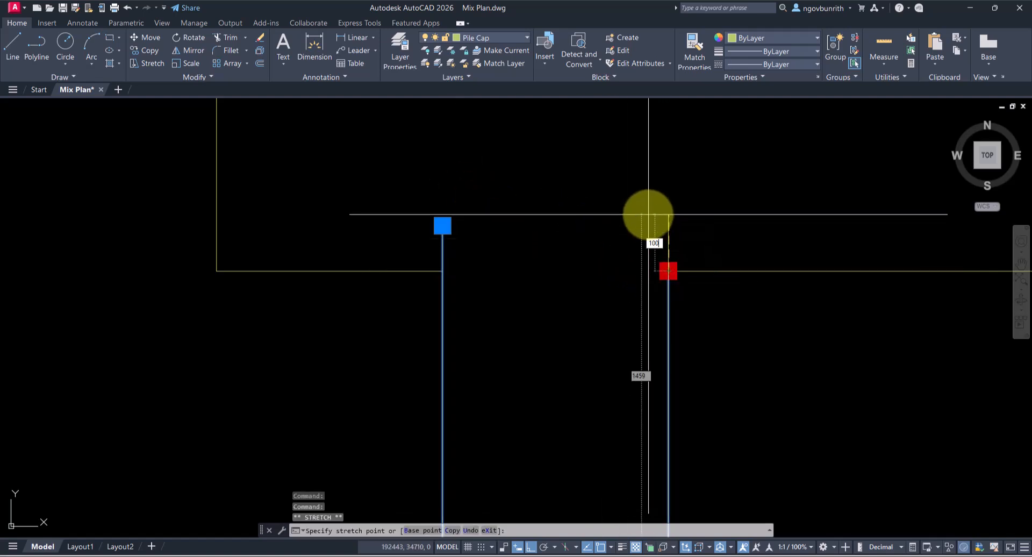
text(00)
key(Return)
- Stretch the right pile's two upper edge ends 100 upward into the cap and clear the selection
middle_drag(731, 347, 681, 344)
scroll(658, 330, up, 2)
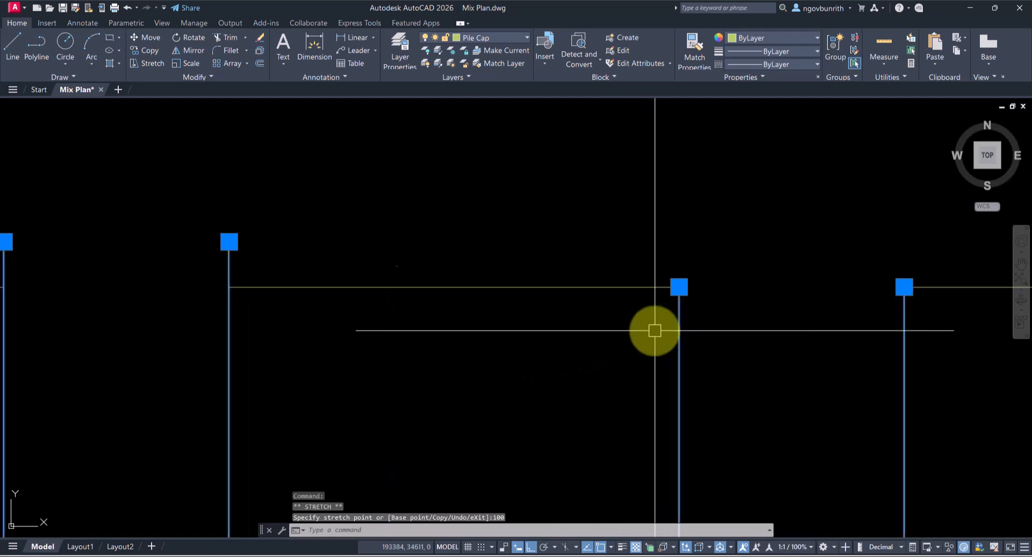
click(679, 287)
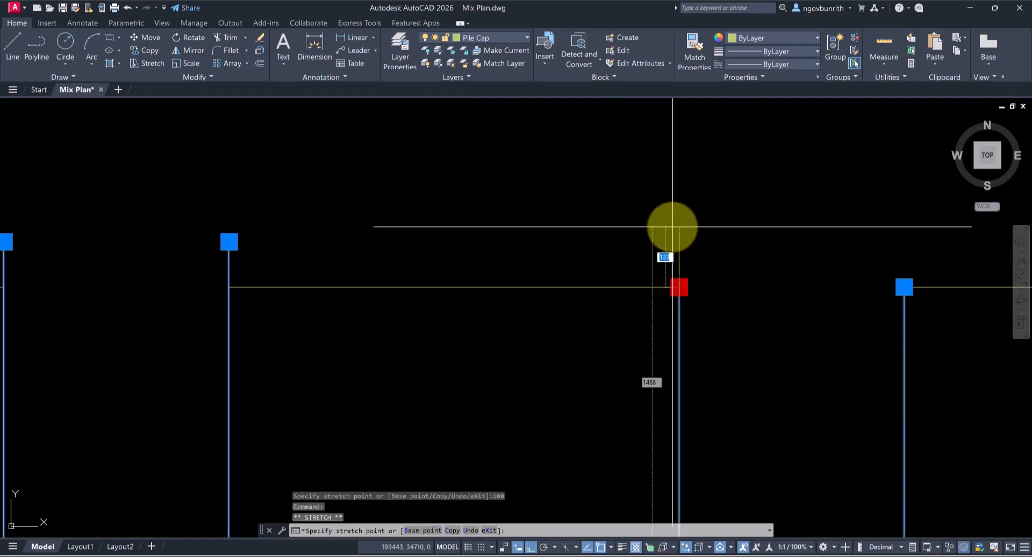
key(Return)
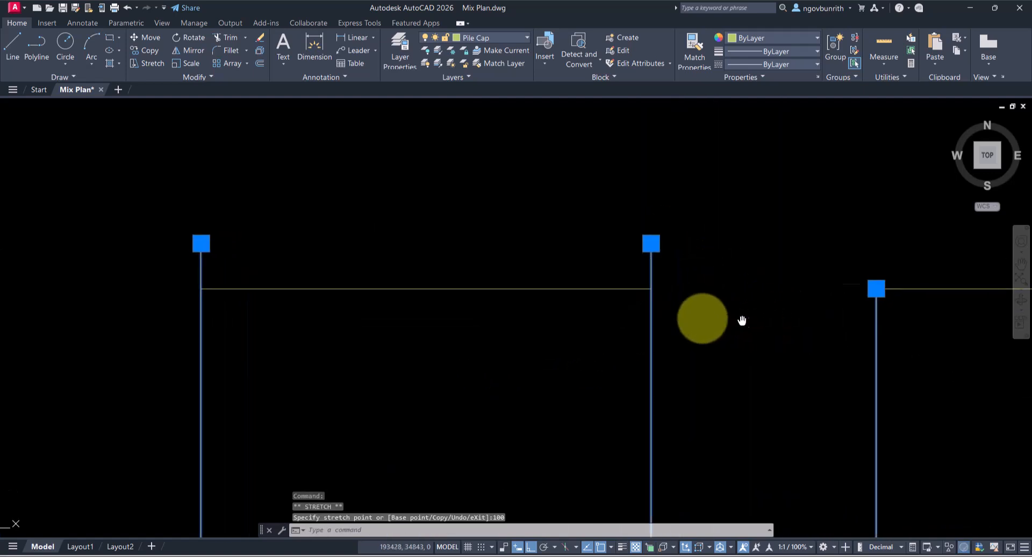
click(811, 285)
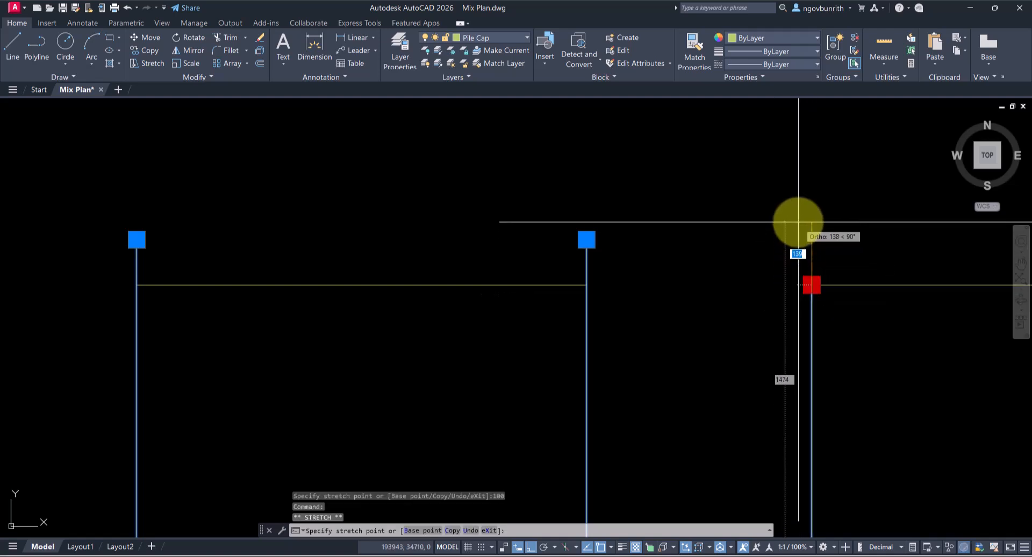
key(Return)
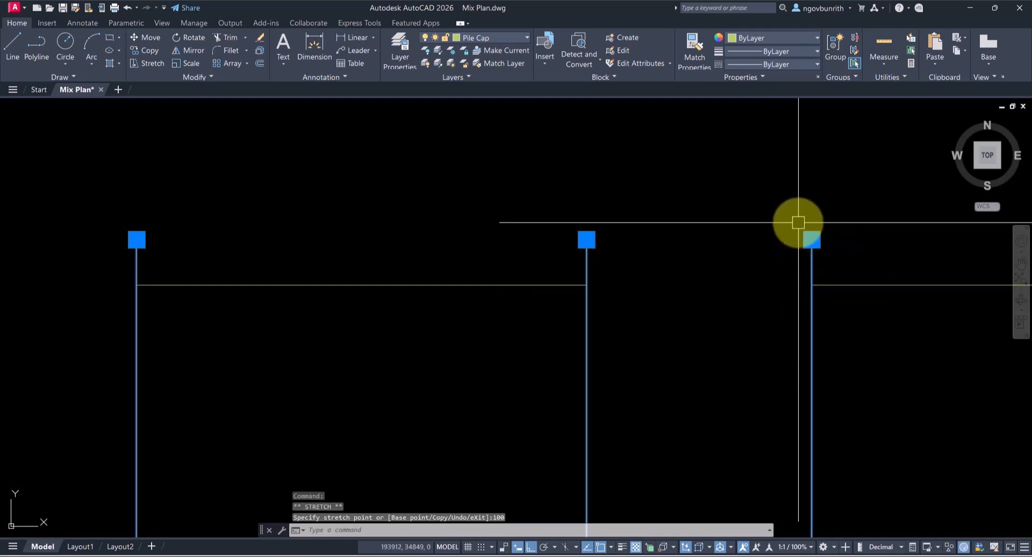
key(Escape)
- Draw horizontal lines closing the tops of both piles inside the cap, joining the upper ends of their side edges
text(l)
key(Return)
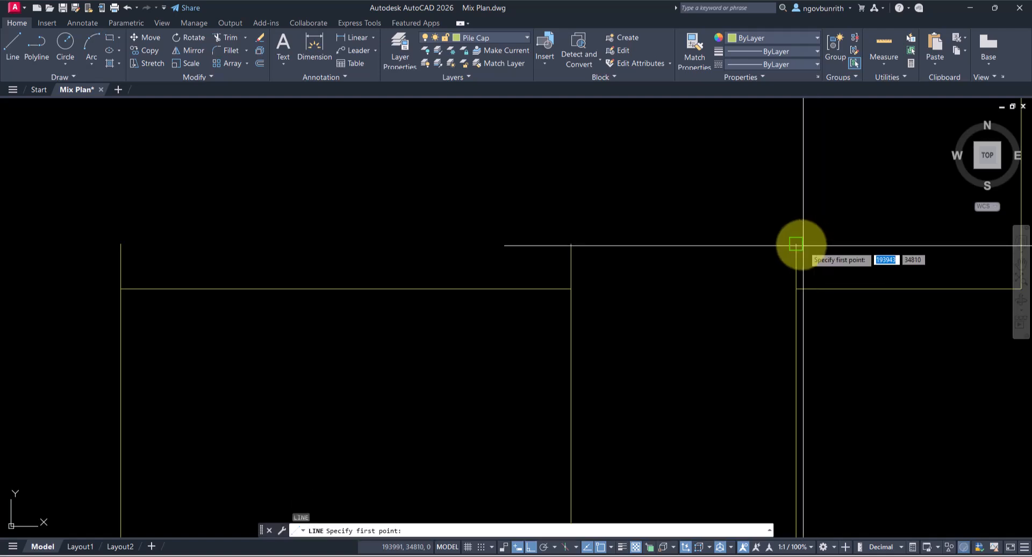
click(796, 243)
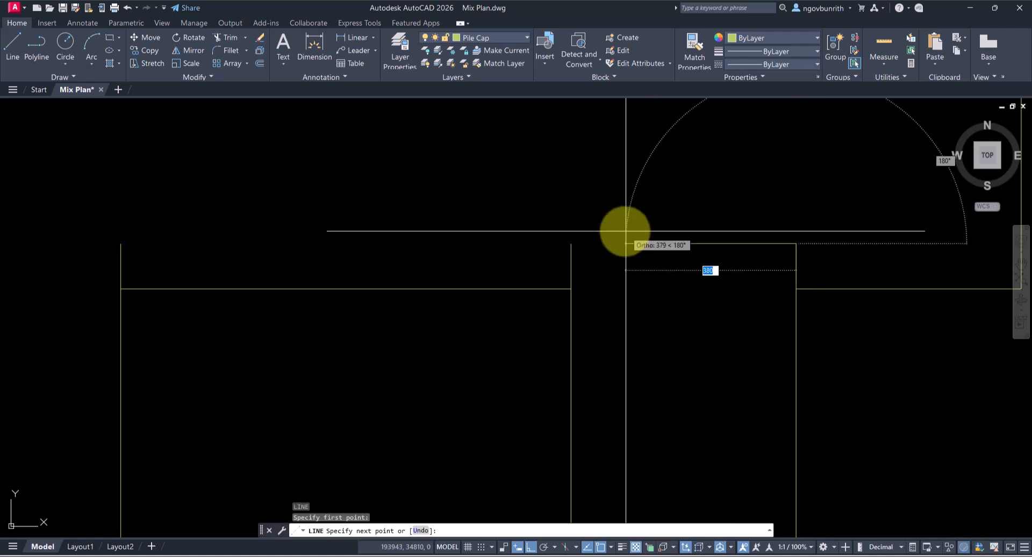
click(571, 243)
middle_drag(640, 253, 810, 304)
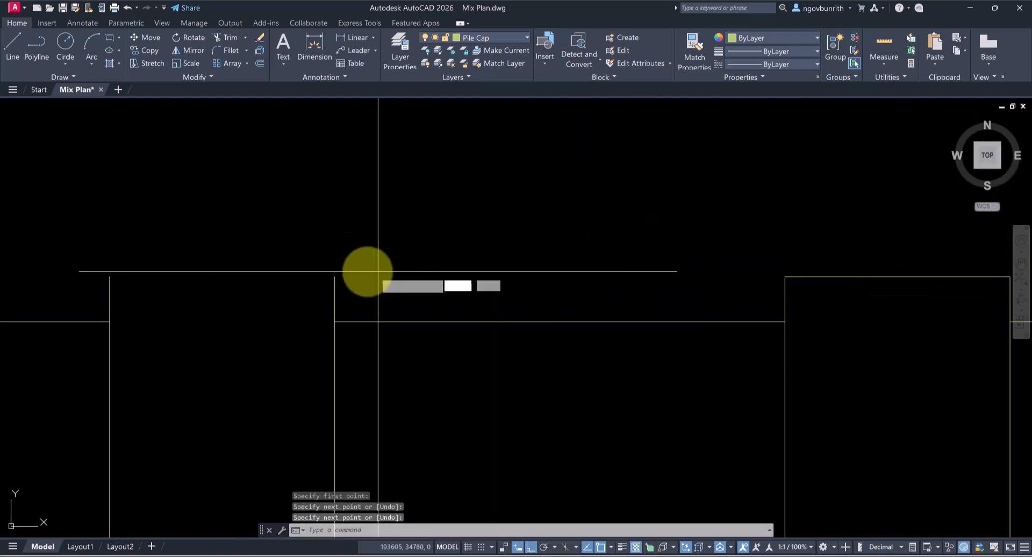
key(Return)
key(Return)
click(335, 276)
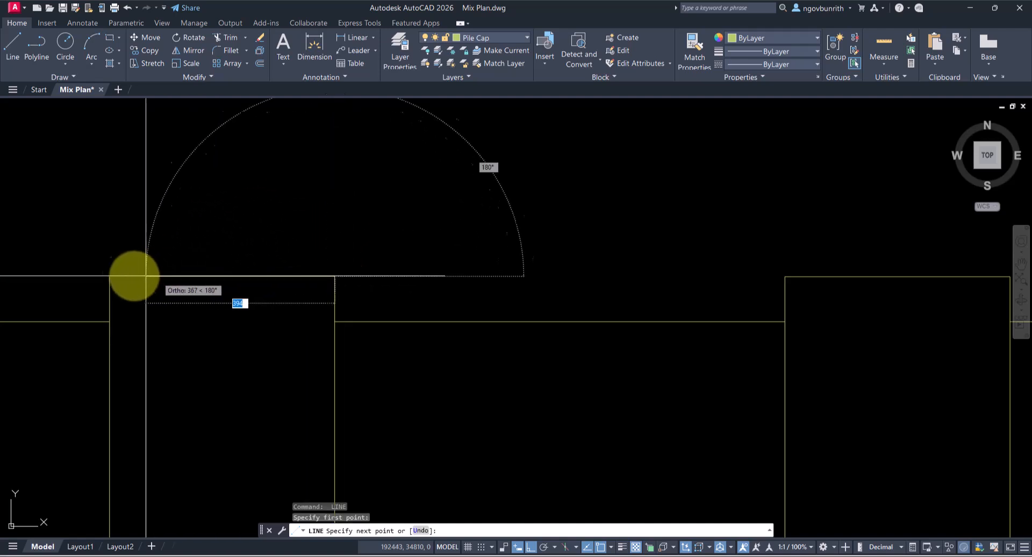
key(Return)
scroll(515, 242, down, 4)
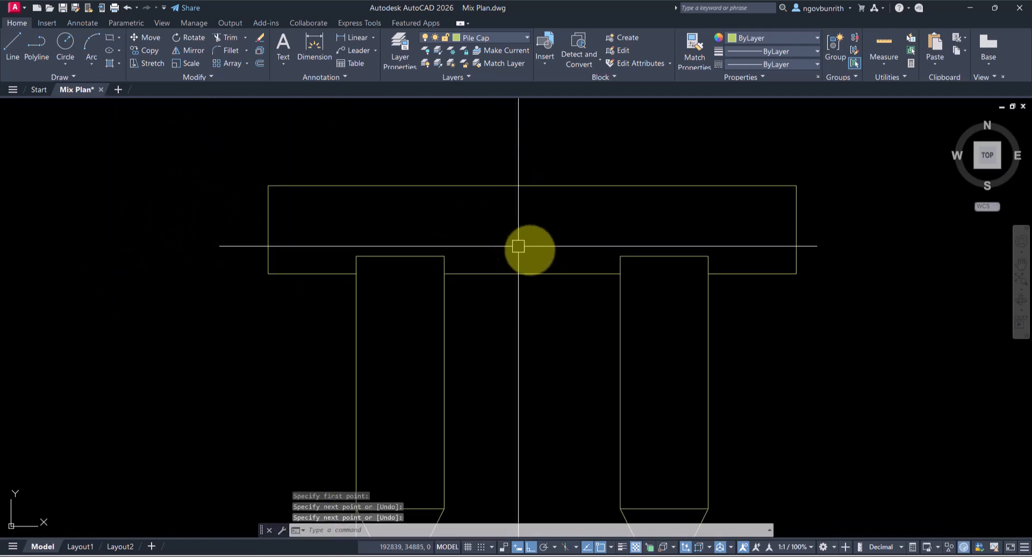
- Trim away the leftover vertical and horizontal lines beside the left pile's pointed tip
scroll(482, 387, up, 2)
text(t)
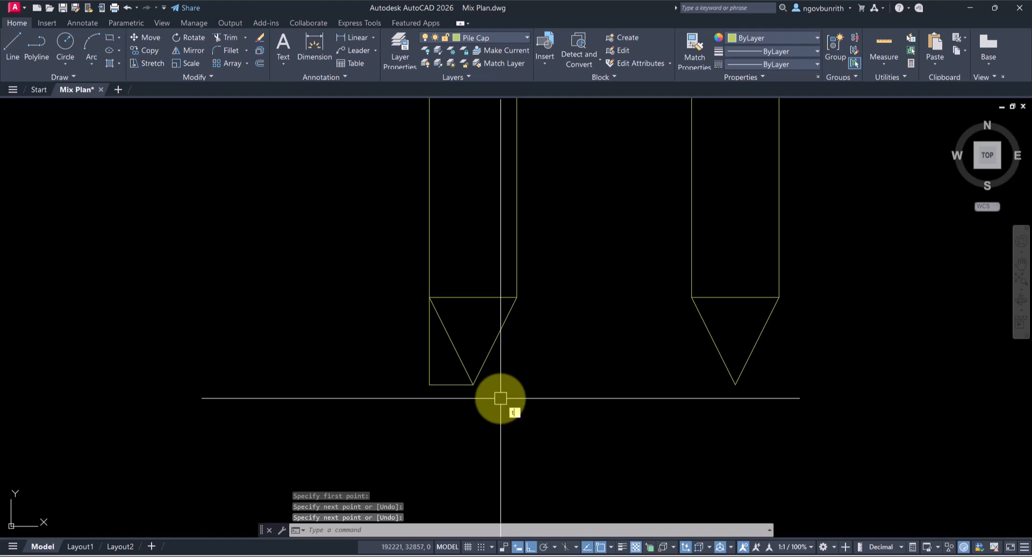
text(r)
key(Return)
key(Escape)
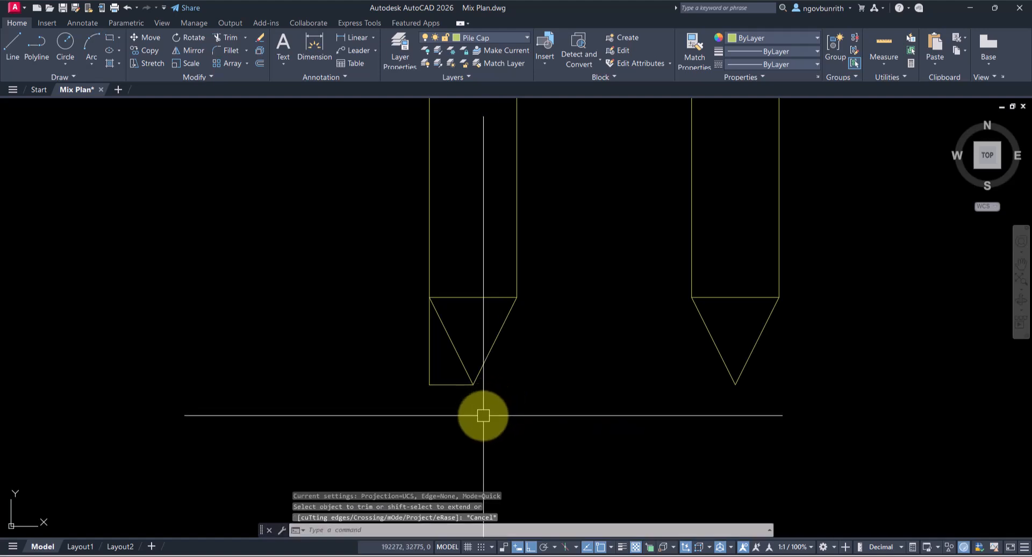
key(Return)
click(425, 344)
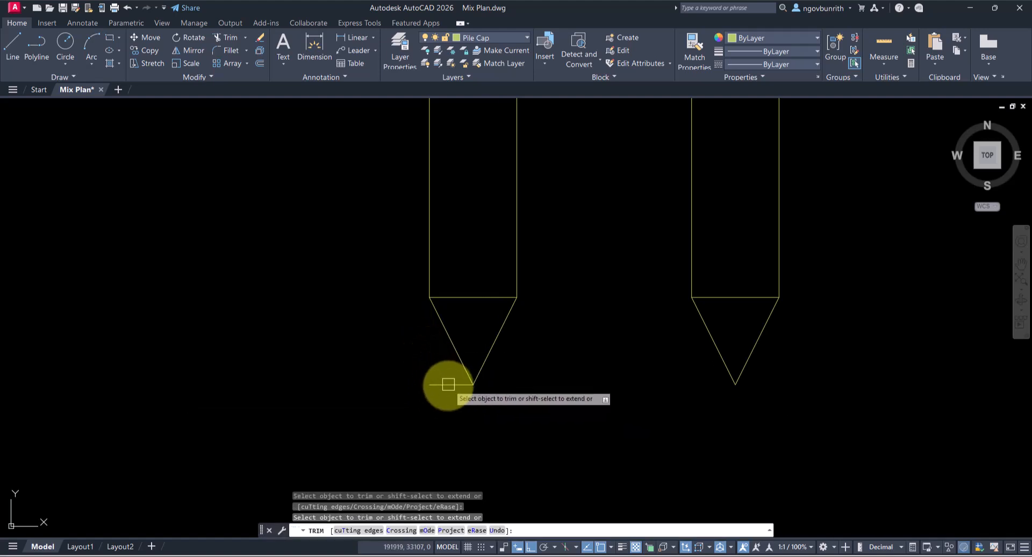
key(Return)
- Erase the two leftover horizontal projection lines at pile shoulder and tip level in the neighbouring three-pile section
scroll(553, 398, down, 4)
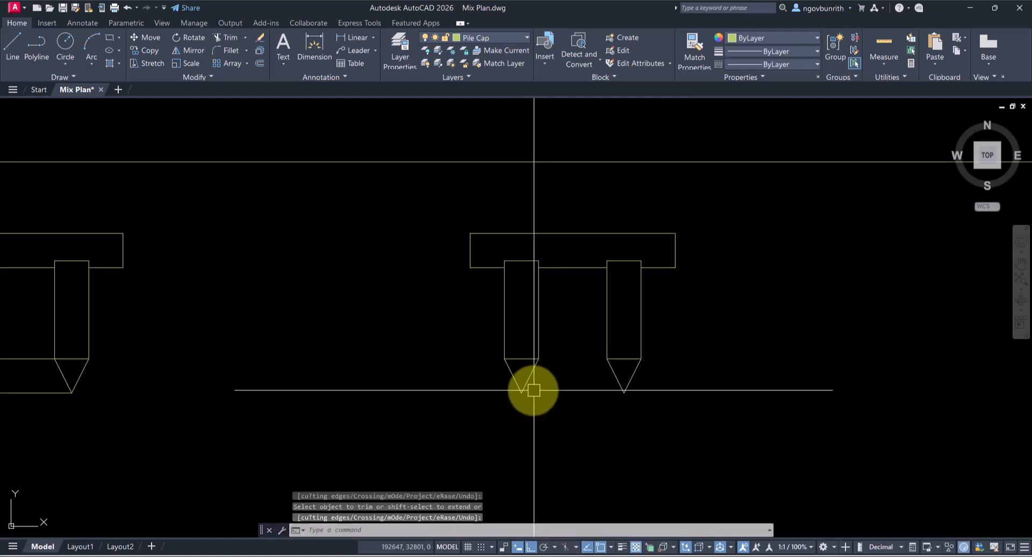
middle_drag(437, 396, 615, 372)
scroll(240, 373, up, 2)
click(294, 280)
click(267, 397)
text(e)
key(Return)
- Erase the horizontal shoulder lines above the pointed tips of both piles in the new section
scroll(333, 387, down, 3)
scroll(409, 376, up, 4)
click(486, 345)
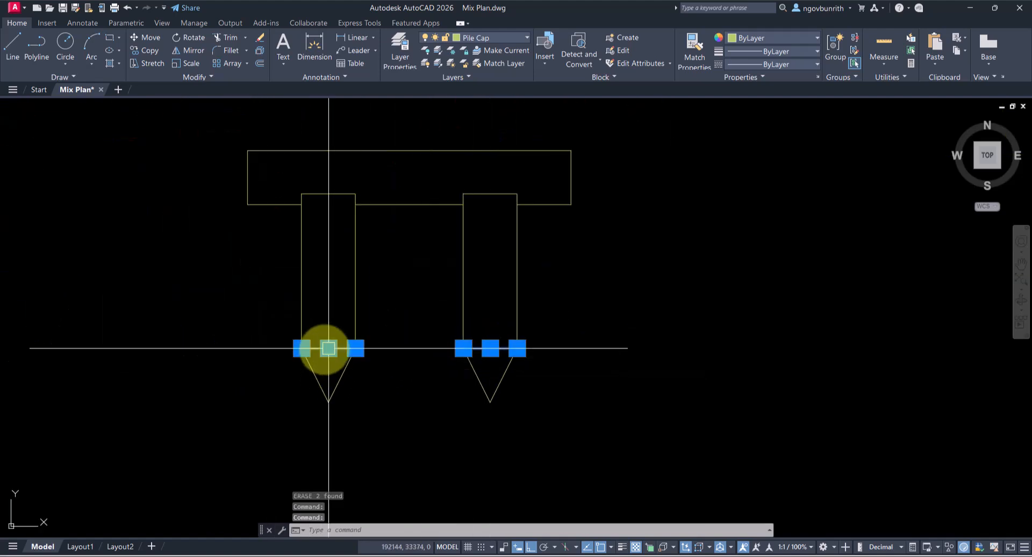
text(e)
key(Return)
scroll(543, 387, down, 4)
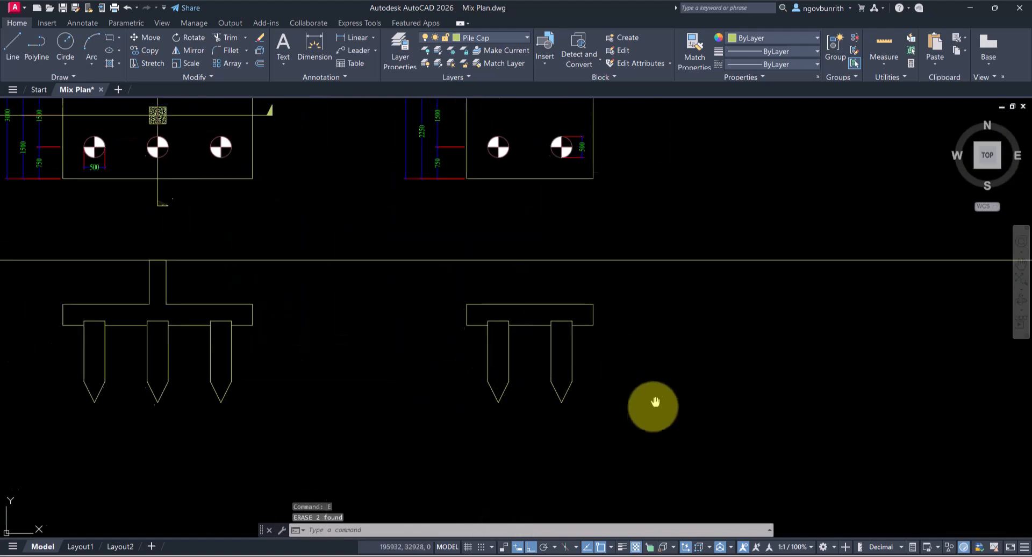
- Project the column's width into the section with vertical construction lines through both sides of the hatched column in the rotated plan
text(l)
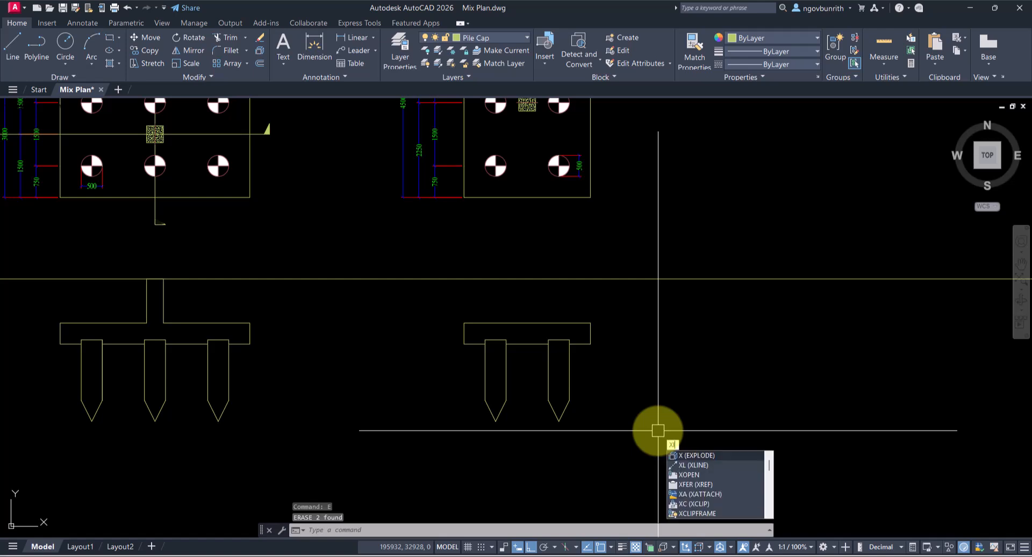
key(Return)
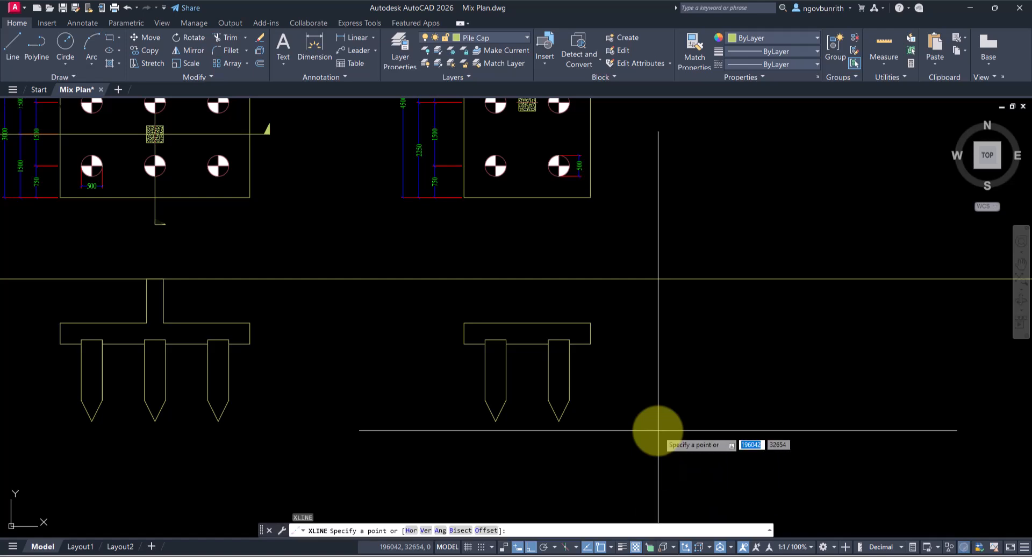
middle_drag(648, 421, 629, 479)
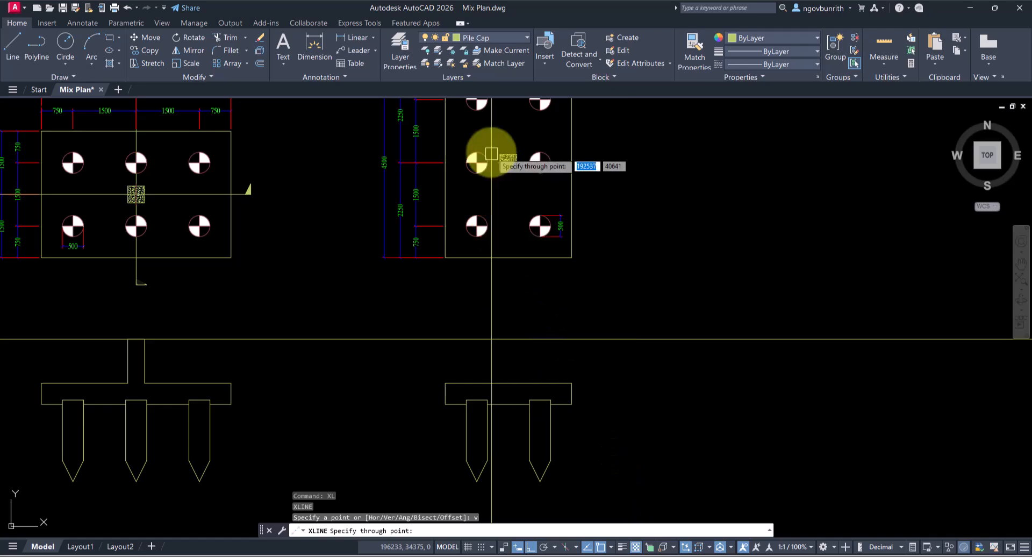
scroll(495, 154, up, 6)
scroll(513, 267, up, 2)
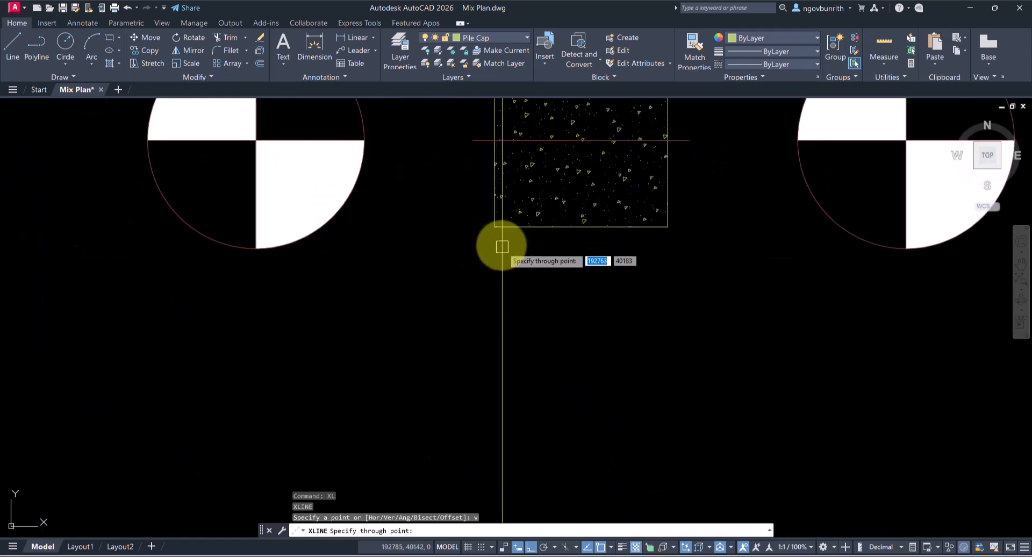
click(494, 227)
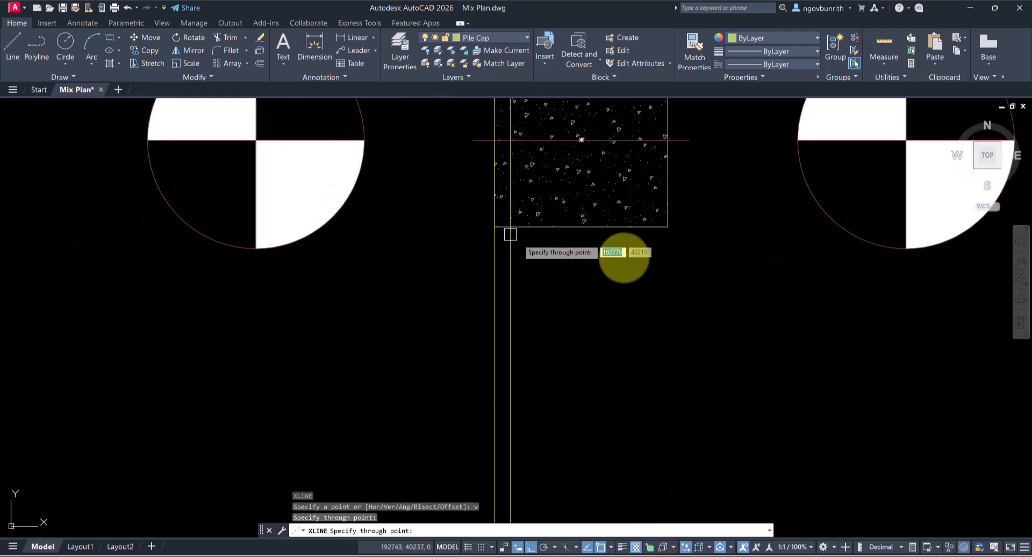
click(667, 227)
scroll(719, 320, down, 5)
middle_drag(719, 321, 690, 318)
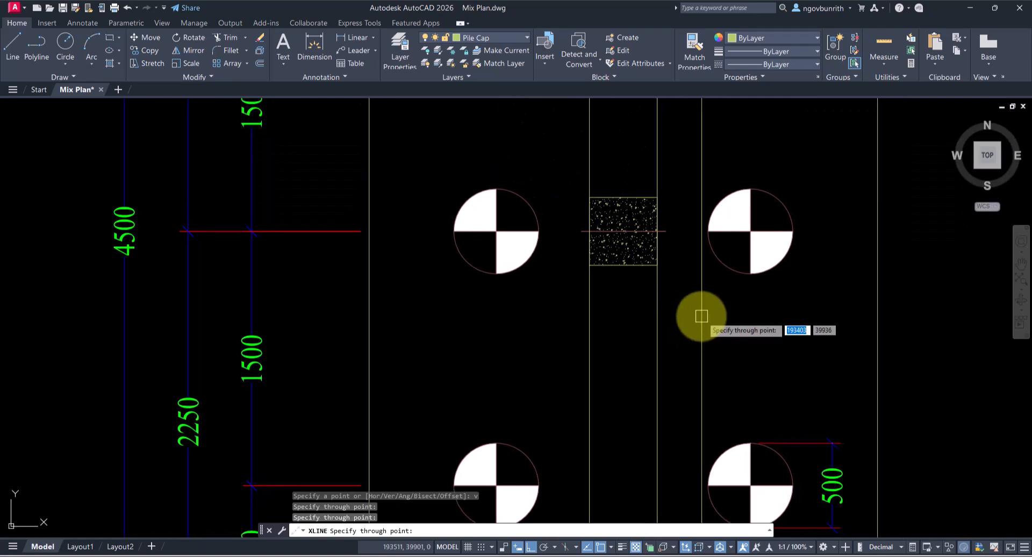
key(Return)
- Erase the overlapping red horizontal lines crossing the hatched column in the rotated plan
scroll(665, 239, up, 4)
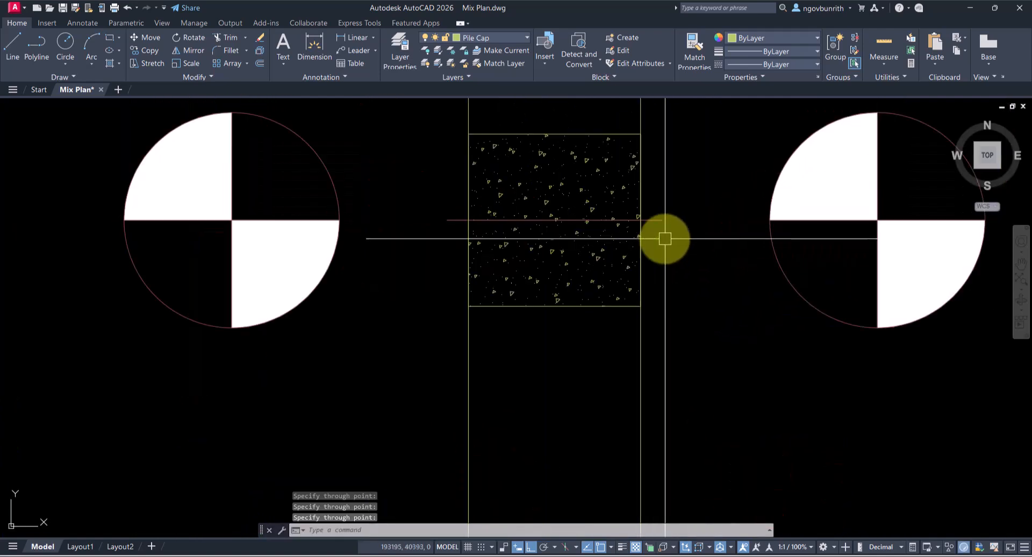
click(663, 221)
text(E)
key(Return)
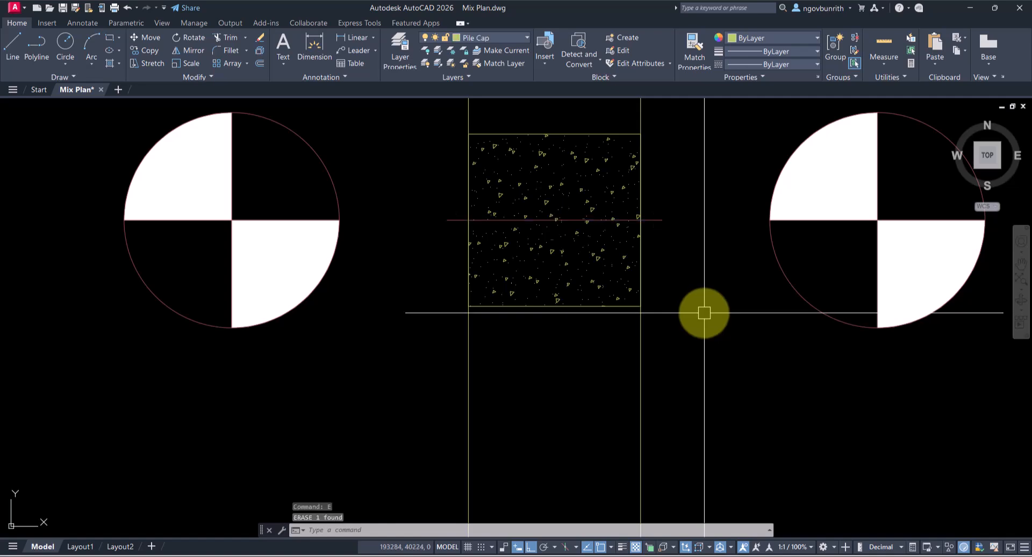
click(652, 220)
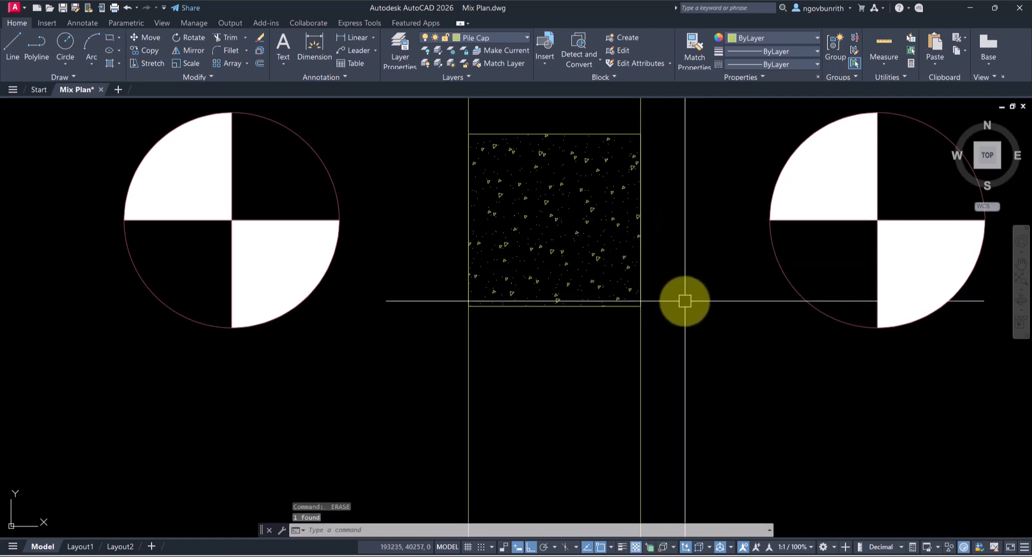
- Trim the horizontal level line above the cap on both outer sides of the projected column edges
scroll(622, 231, down, 5)
scroll(645, 269, up, 5)
scroll(594, 323, up, 2)
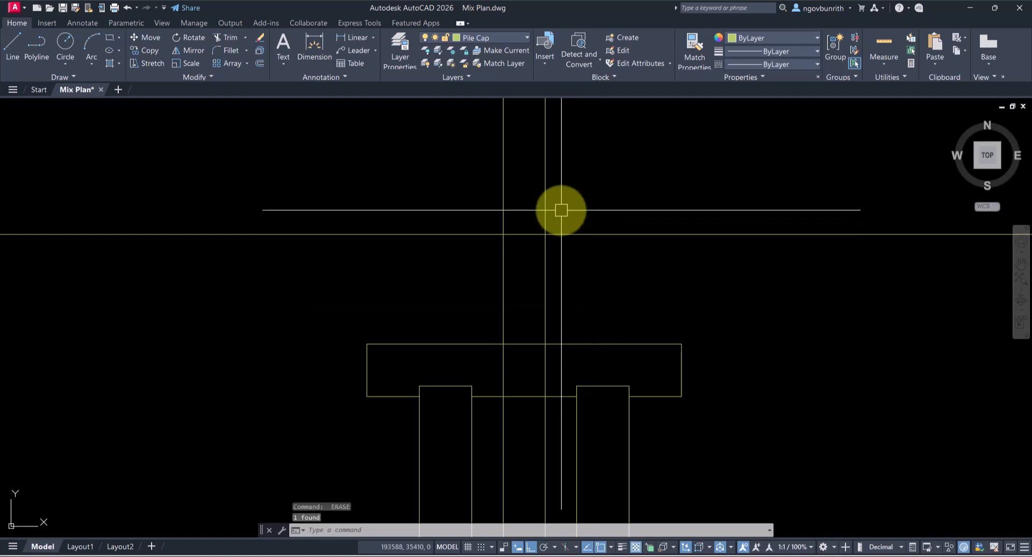
key(Return)
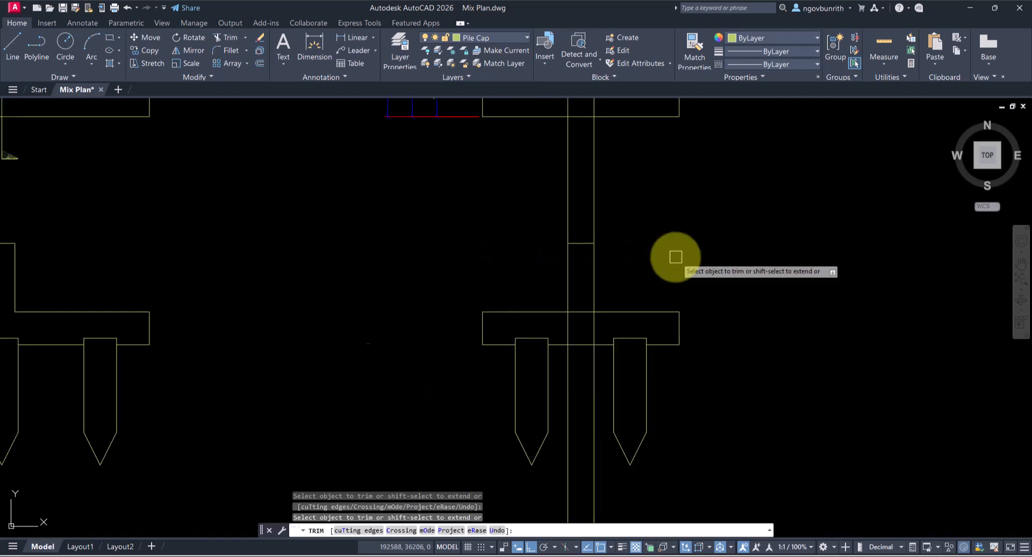
scroll(671, 258, down, 5)
scroll(652, 237, up, 5)
- Trim the column edge lines above the column top and inside the cap, and open the cap's top edge between them
click(643, 228)
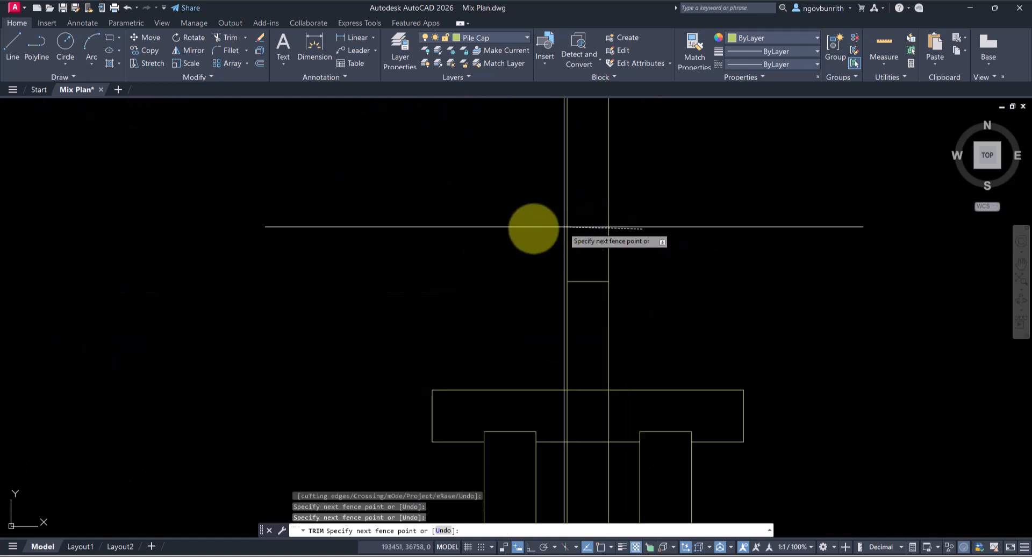
key(Return)
scroll(654, 302, down, 4)
scroll(636, 294, up, 5)
mouse_move(638, 239)
mouse_down()
mouse_move(546, 244)
mouse_move(563, 228)
mouse_up()
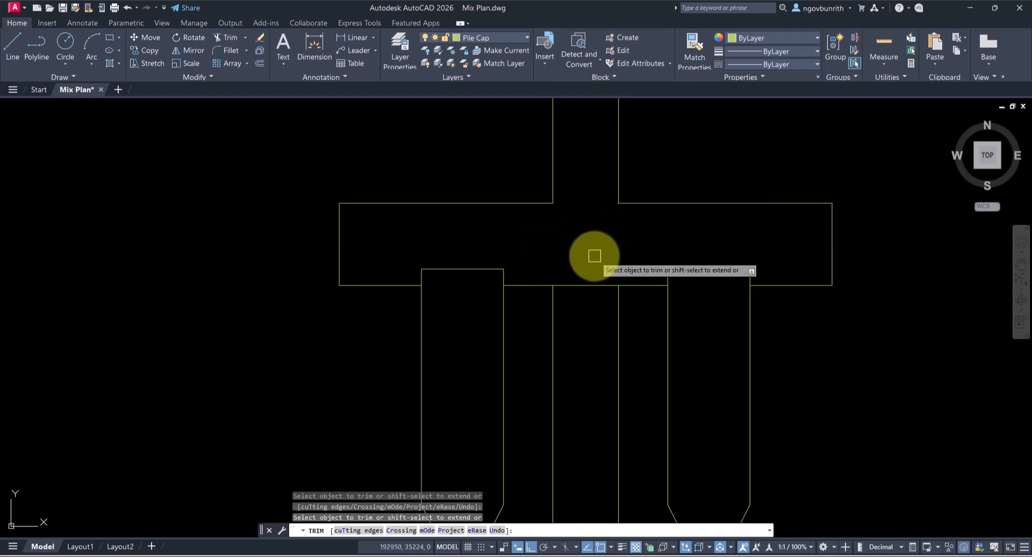
- Erase the two remaining column projection lines below the cap between the piles
click(631, 323)
click(539, 352)
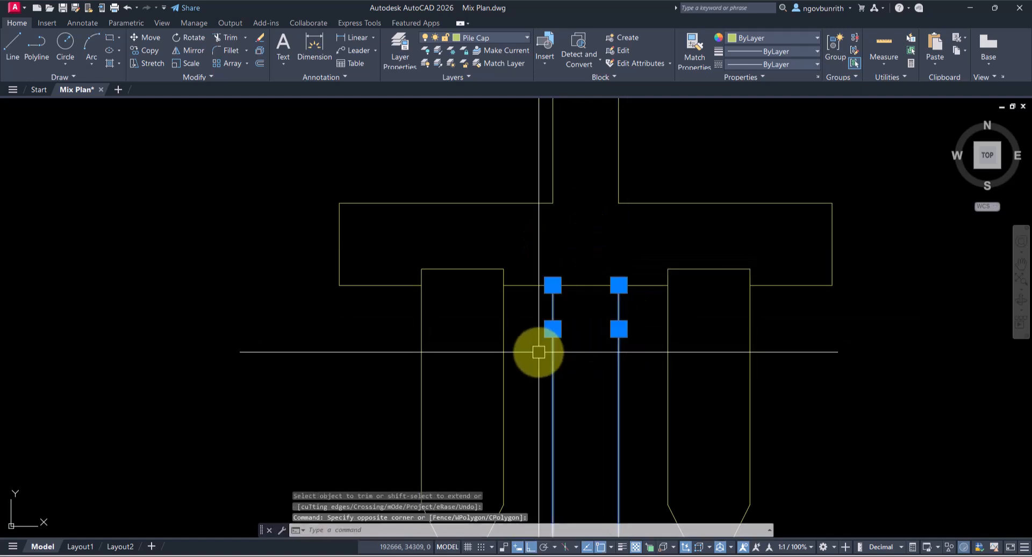
text(E)
key(Return)
scroll(597, 328, down, 6)
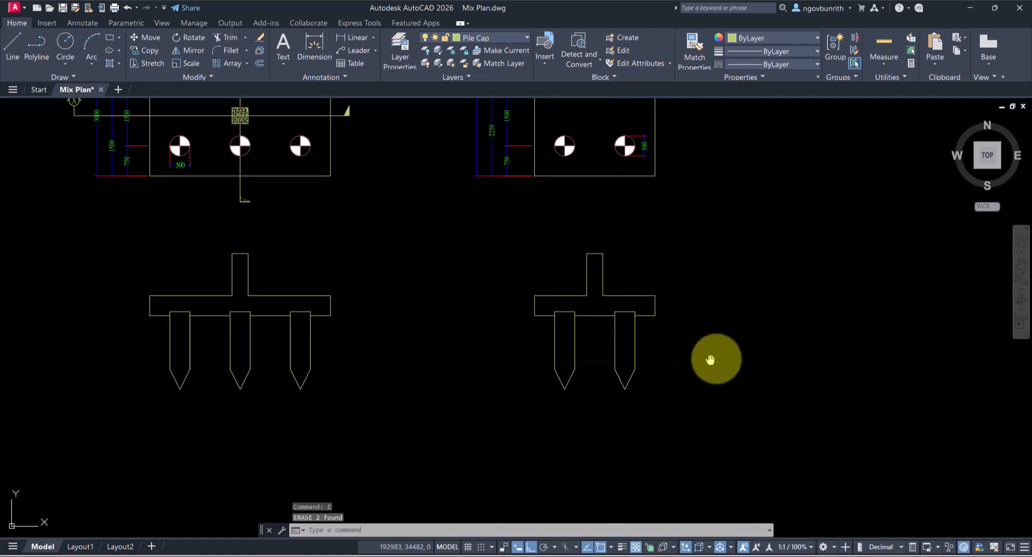
- Examine the finished two-pile section and its rotated plan alongside the other pile cap plans and sections
scroll(675, 341, down, 4)
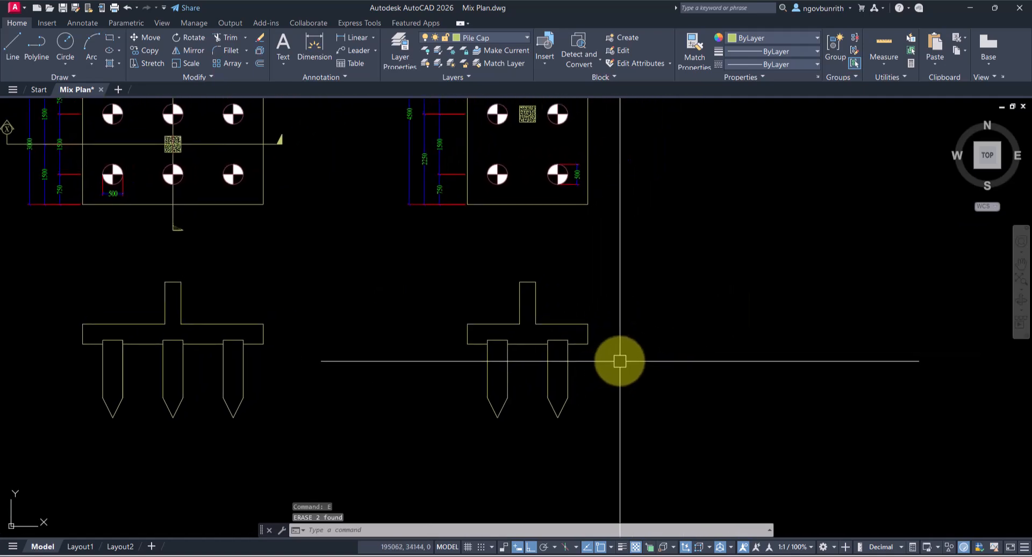
scroll(573, 322, up, 5)
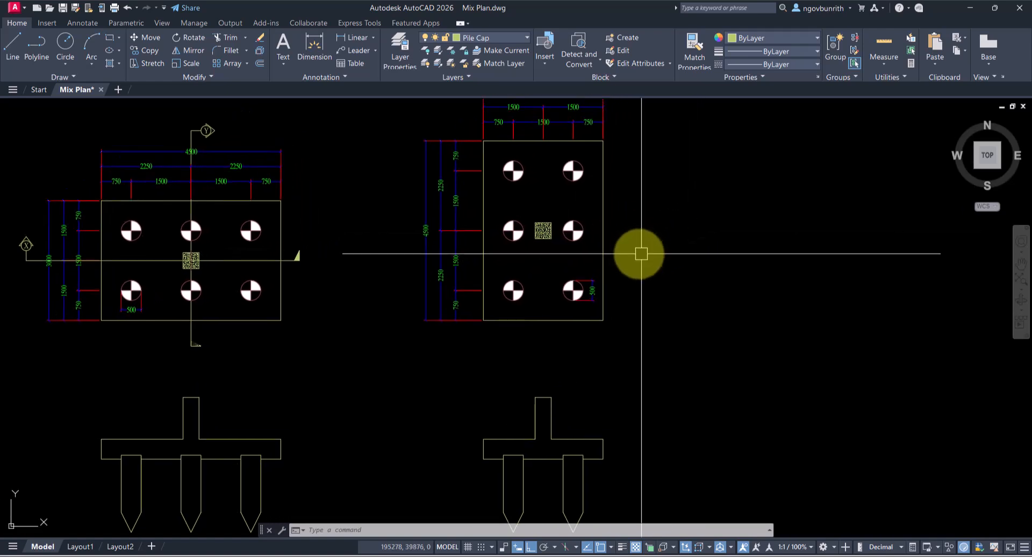
scroll(546, 260, down, 6)
middle_drag(615, 306, 569, 313)
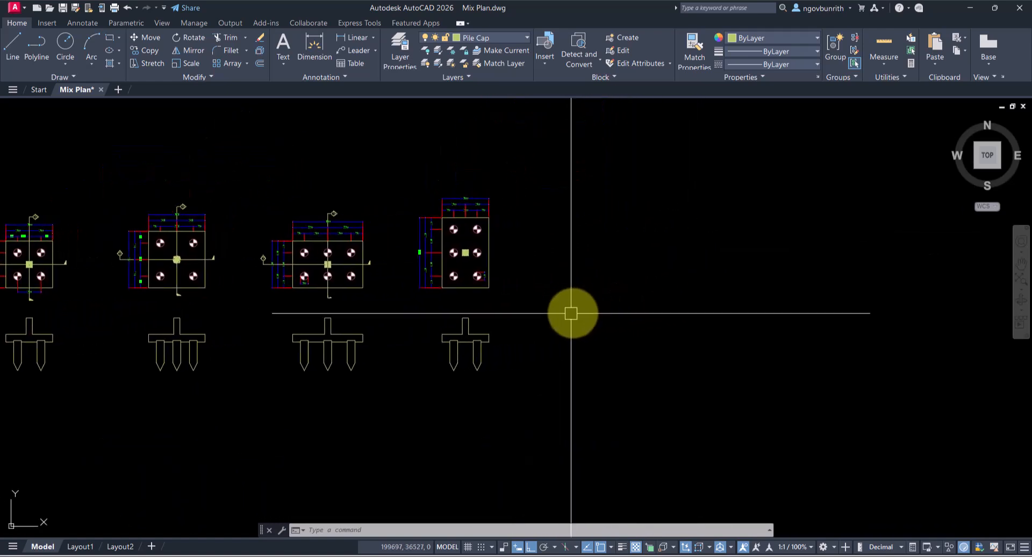
scroll(465, 281, up, 4)
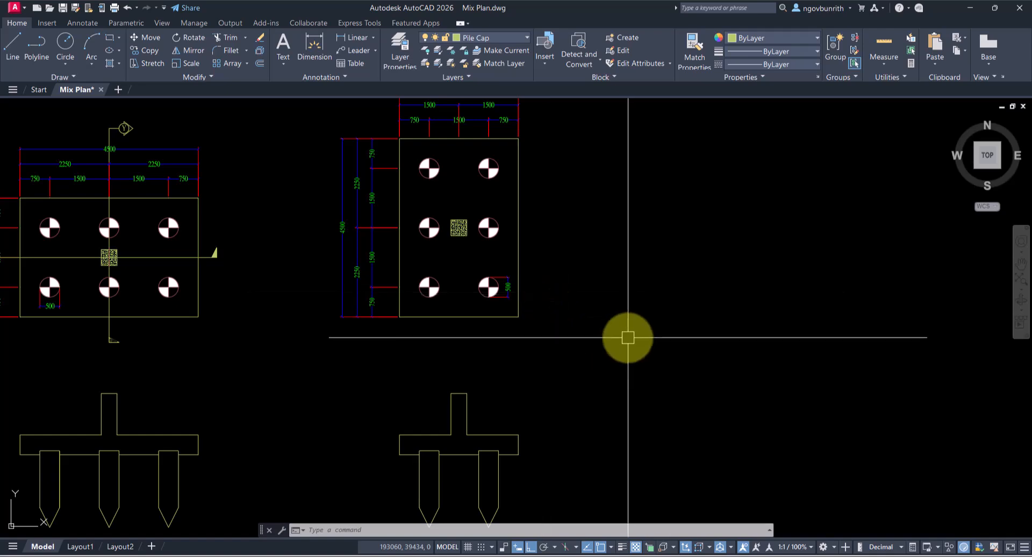
scroll(613, 327, down, 3)
mouse_move(671, 357)
middle_down()
mouse_move(439, 363)
mouse_move(461, 418)
mouse_move(458, 407)
middle_up()
scroll(460, 291, up, 3)
scroll(540, 309, down, 3)
scroll(379, 325, up, 2)
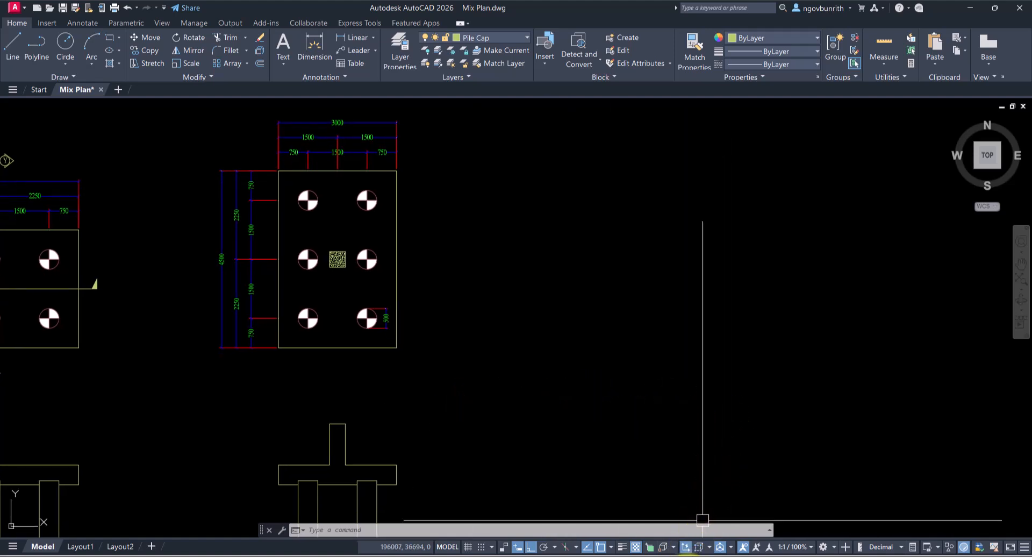
click(684, 556)
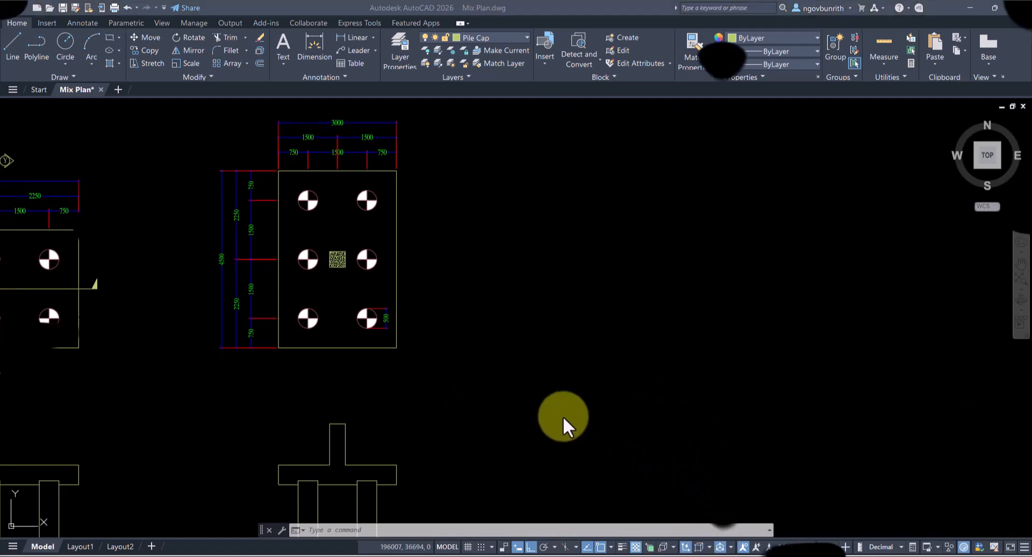